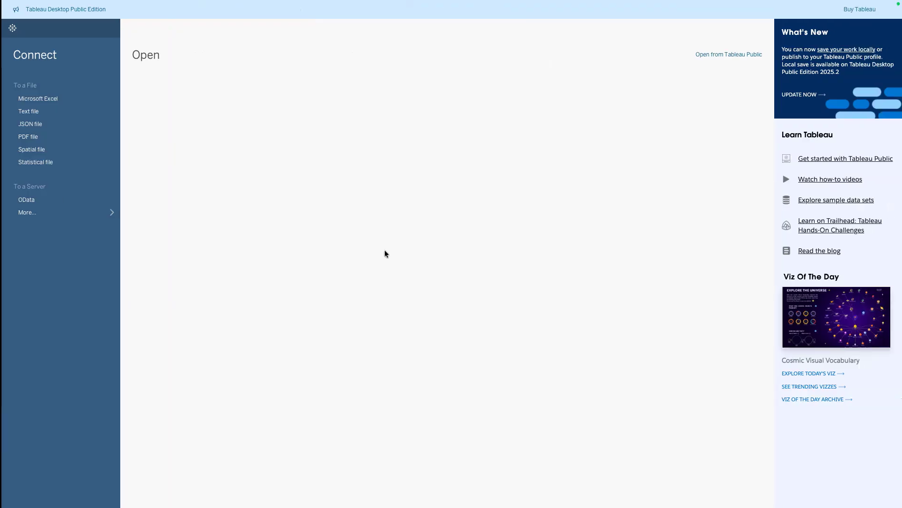
Start a Microsoft Excel connection and switch to the desktop showing the exported S&P 500 spreadsheet
left_click(51, 100)
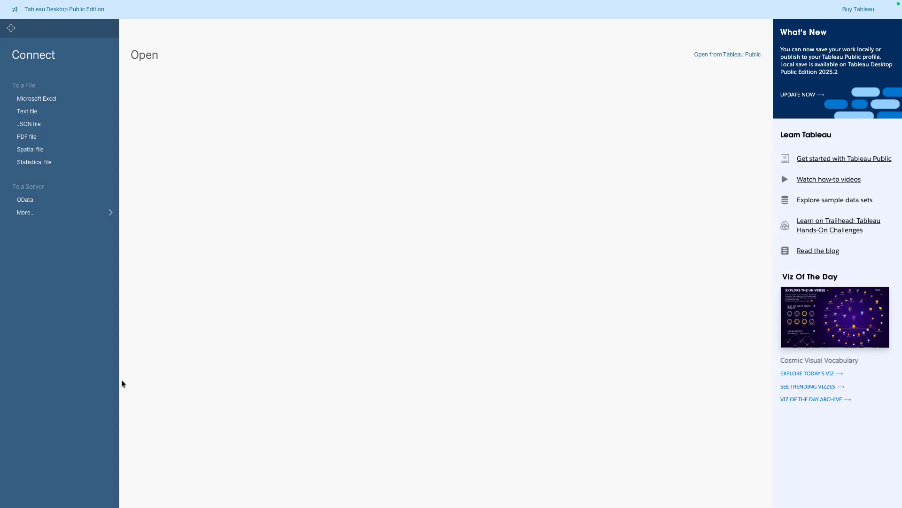
key("ctrl+Left")
mouse_move(83, 1)
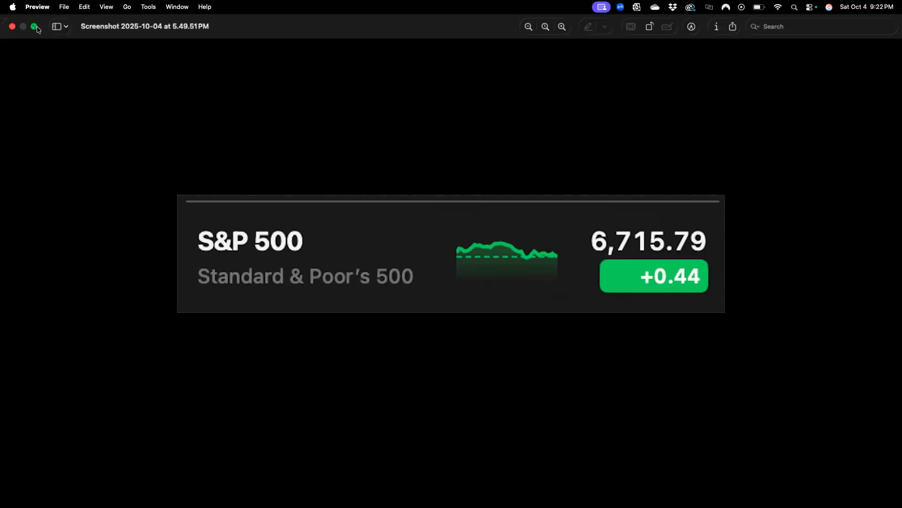
left_click(35, 27)
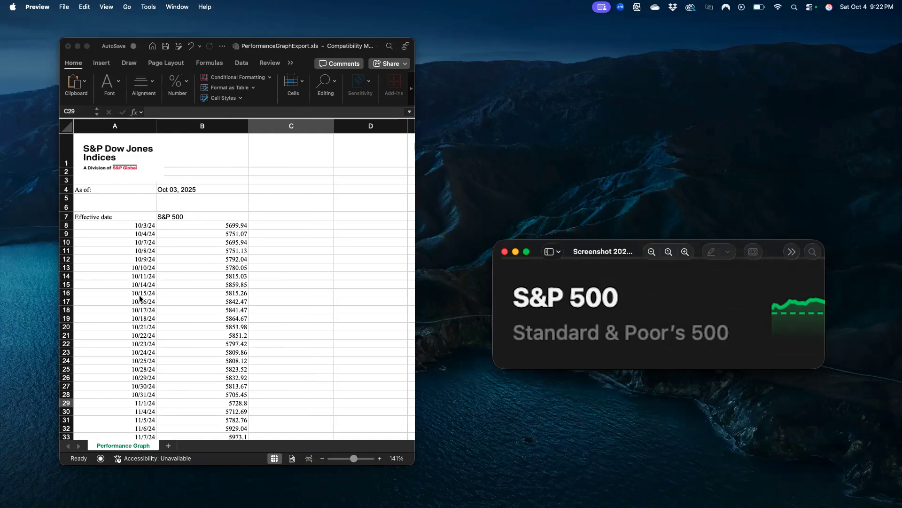
Examine the spreadsheet's header rows, date and price columns, and the disclaimer text below the data
left_click(63, 216)
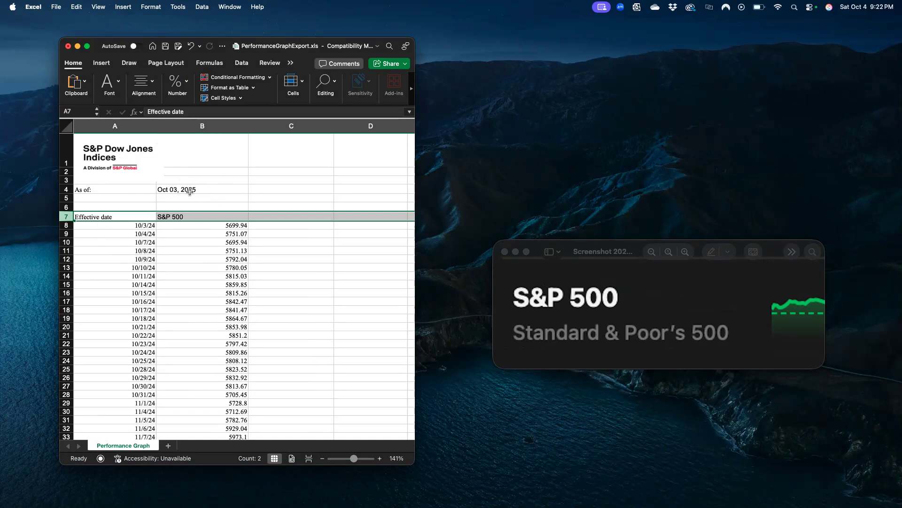
scroll(195, 248, "down", 20)
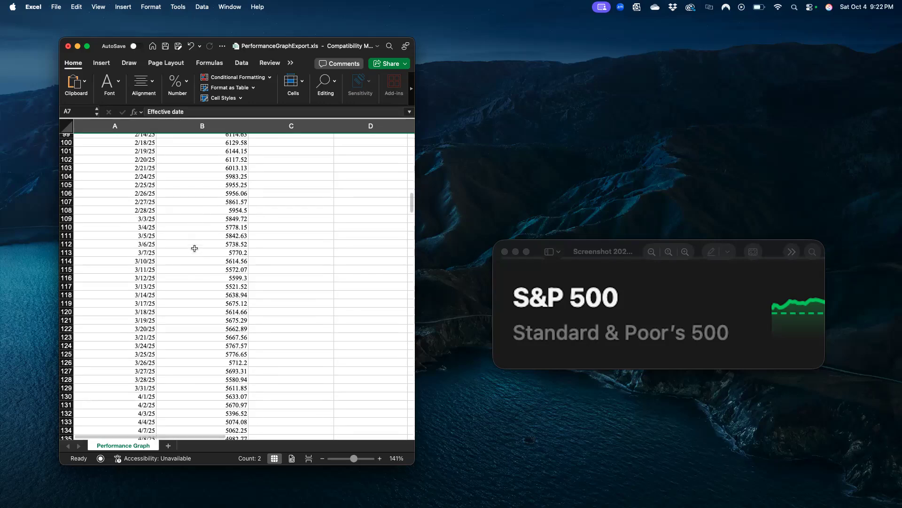
scroll(195, 249, "up", 15)
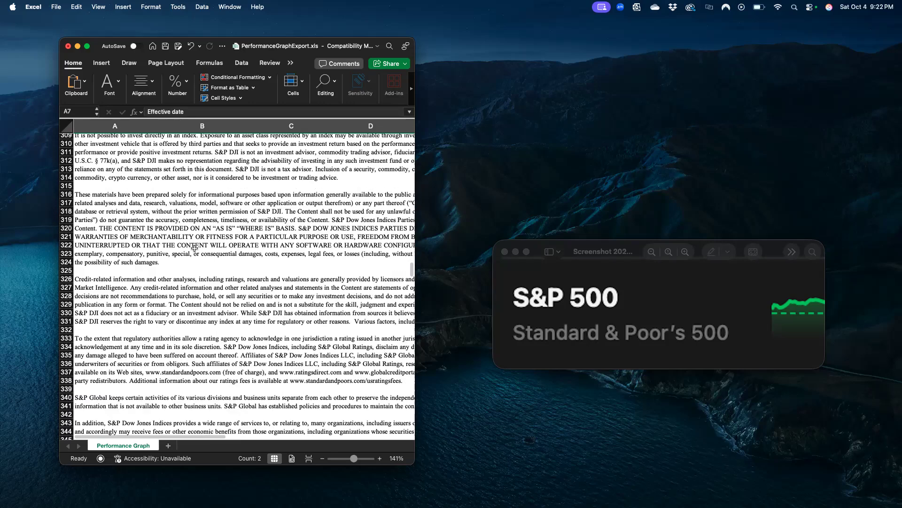
scroll(195, 248, "up", 20)
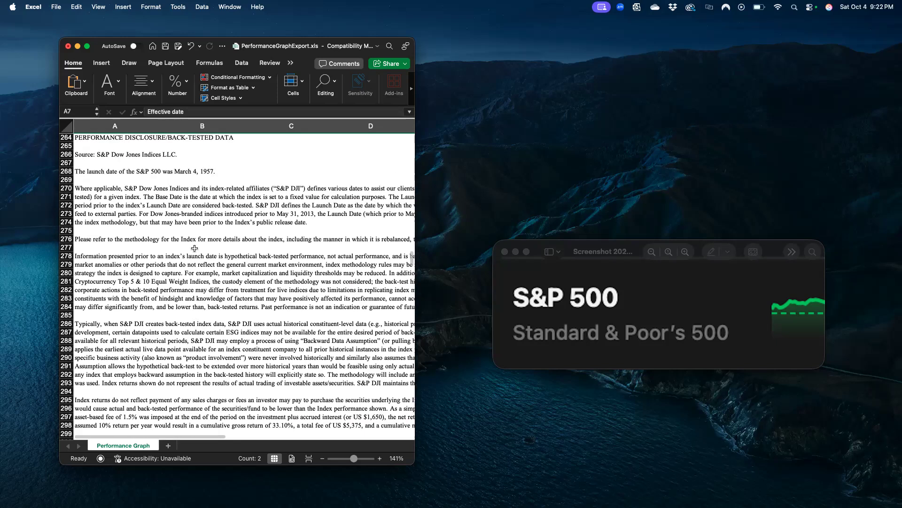
scroll(109, 232, "up", 1)
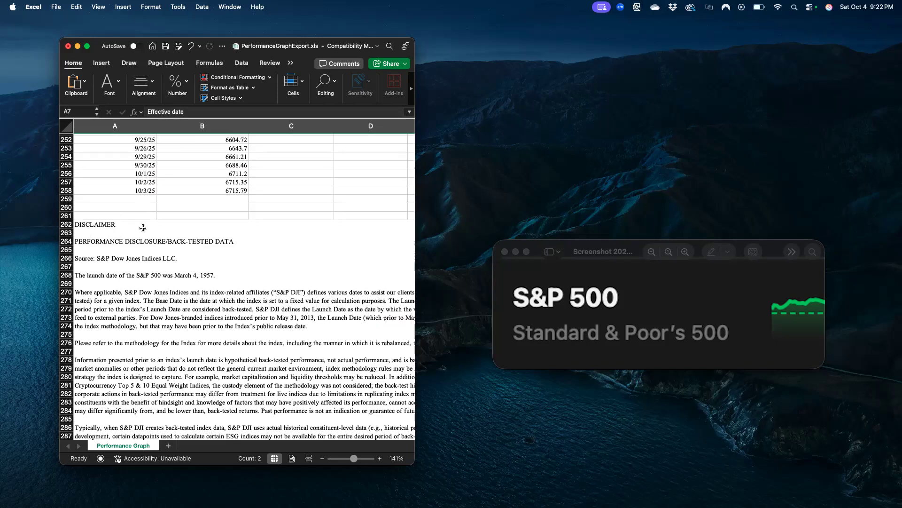
scroll(136, 319, "down", 2)
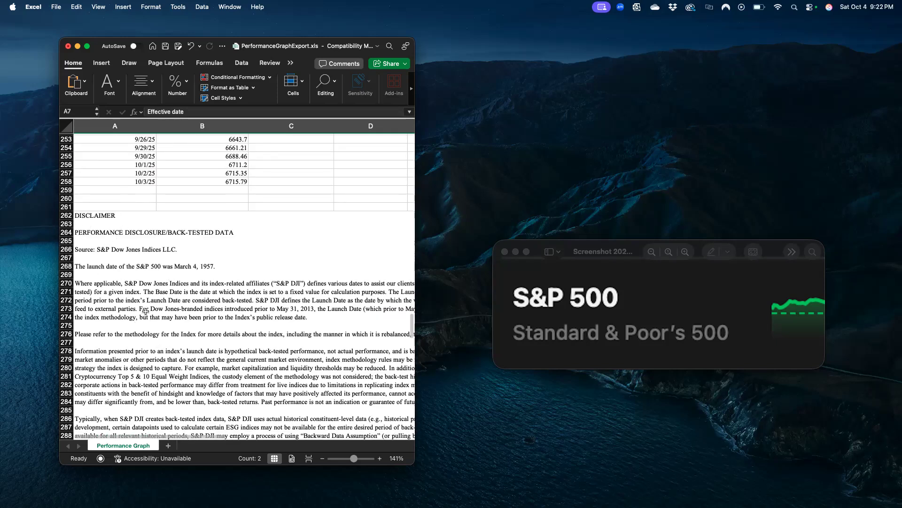
scroll(143, 322, "down", 20)
scroll(145, 323, "down", 18)
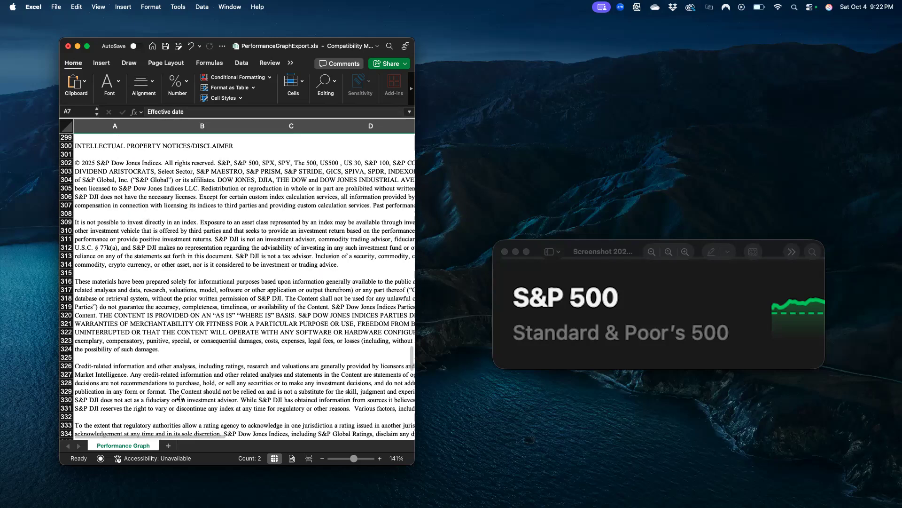
scroll(177, 335, "down", 2)
scroll(176, 334, "down", 20)
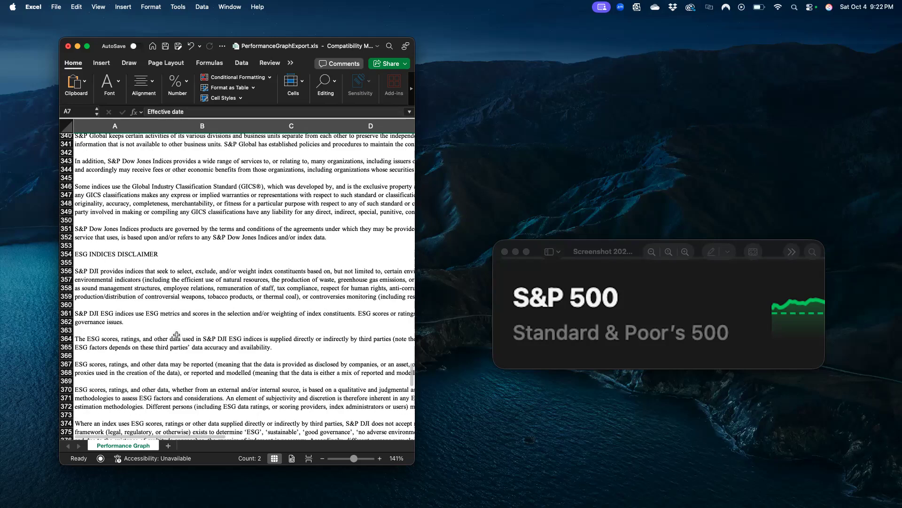
scroll(177, 335, "up", 20)
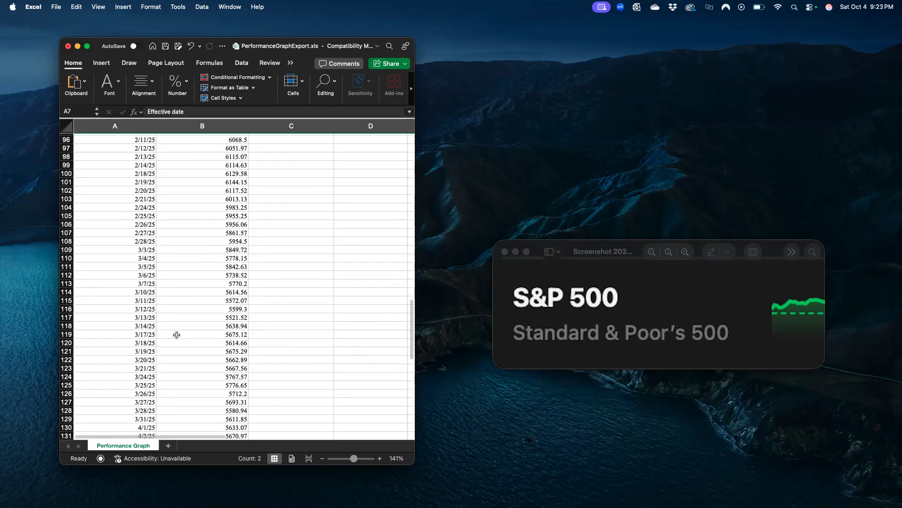
left_click(262, 246)
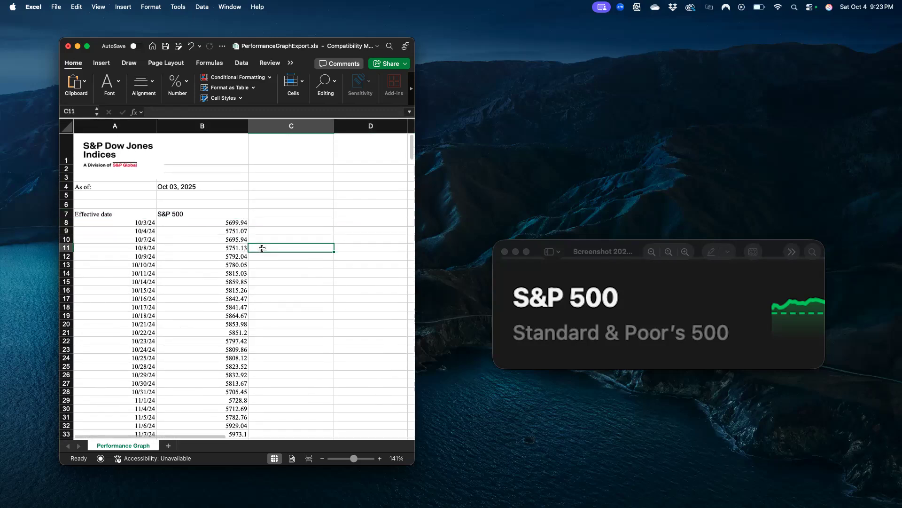
Return to Tableau and open PerformanceGraphExport.xls from Downloads as the data source
key("ctrl+Right")
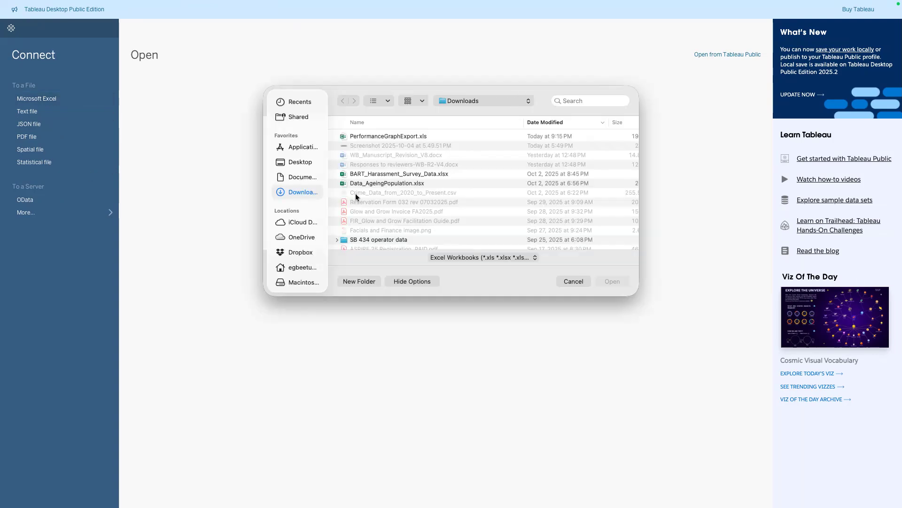
left_click(376, 139)
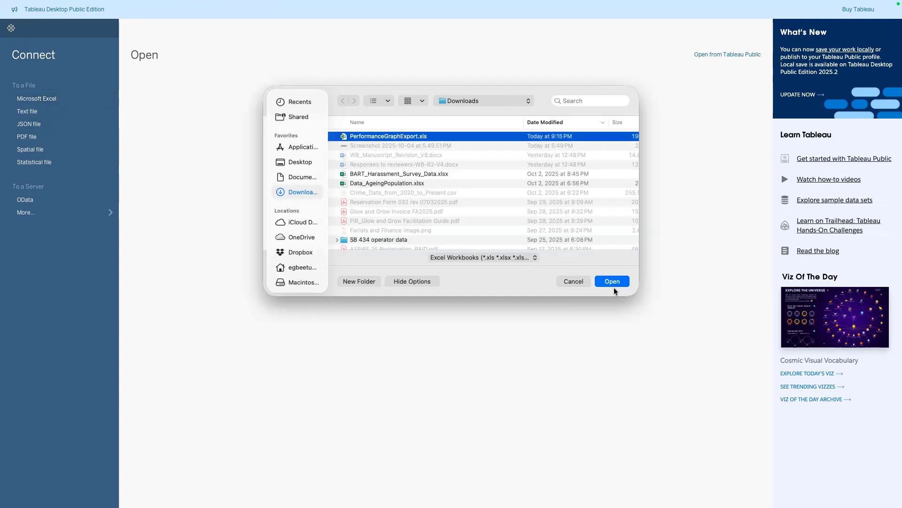
left_click(612, 281)
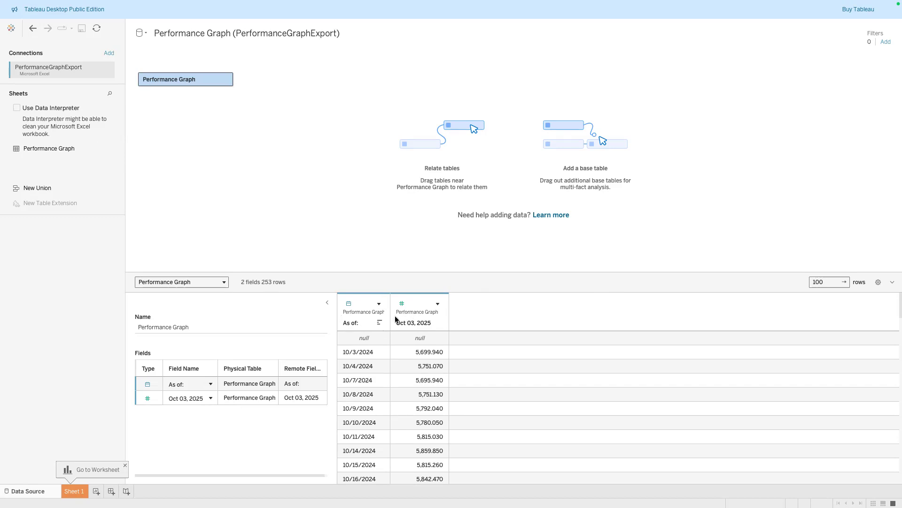
Turn on Data Interpreter to clean the sheet and check the header row in the source spreadsheet
left_click(28, 109)
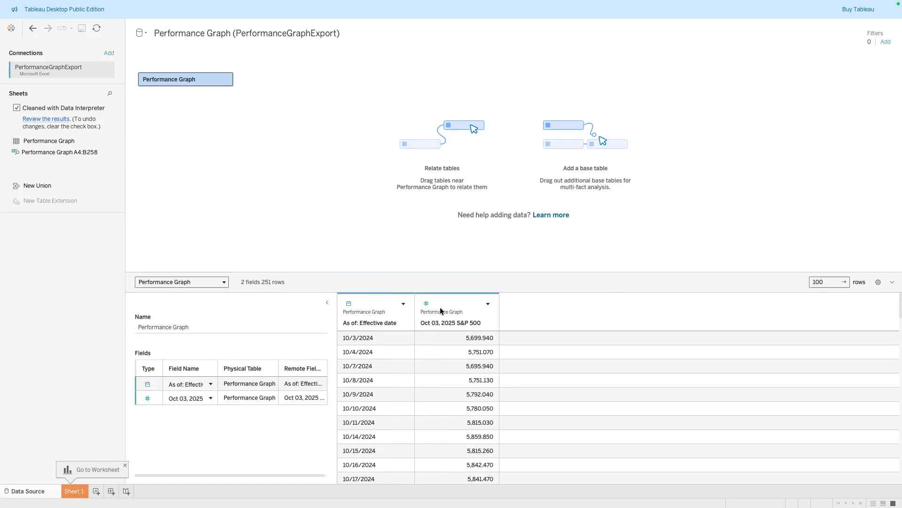
key("ctrl+Left")
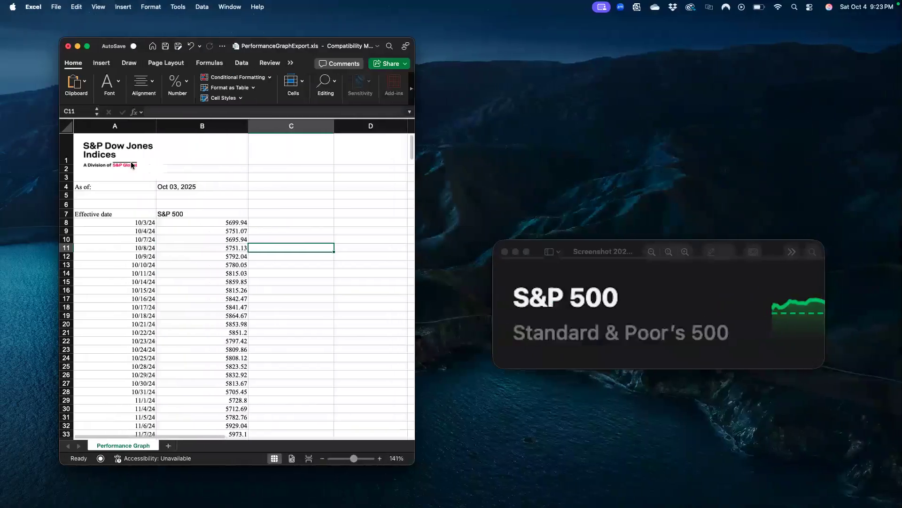
left_click(64, 214)
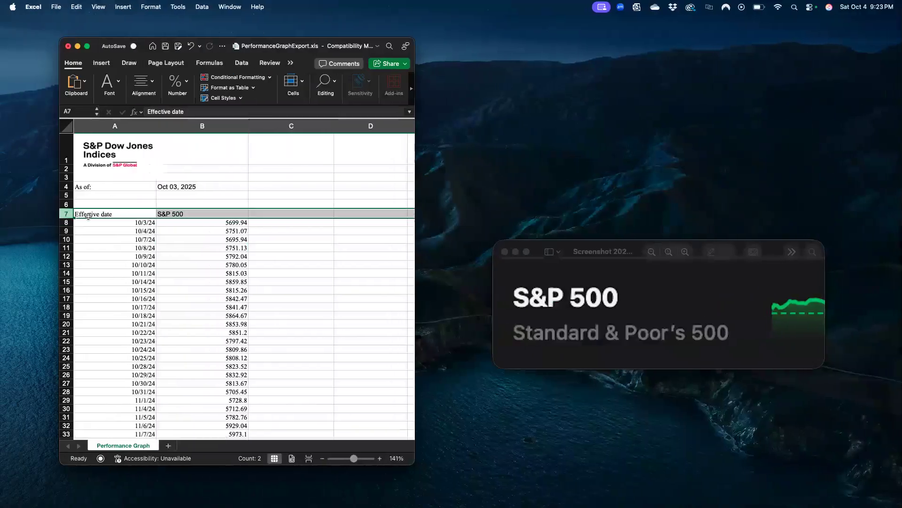
key("ctrl+Right")
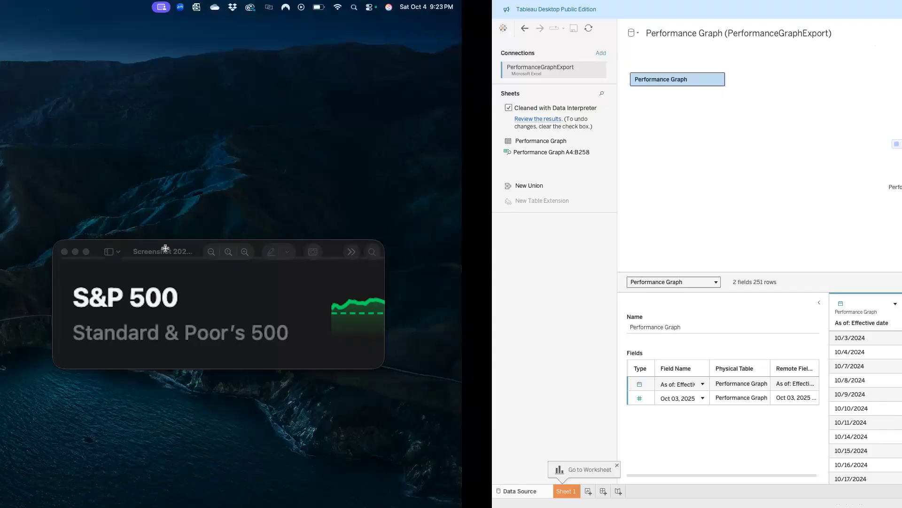
Rename the first data source column to Date
left_click(402, 304)
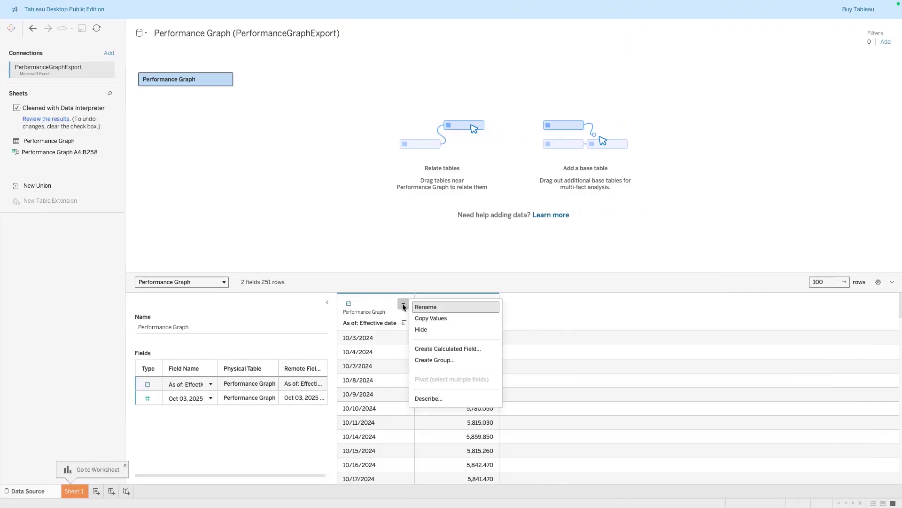
left_click(417, 309)
type("Date")
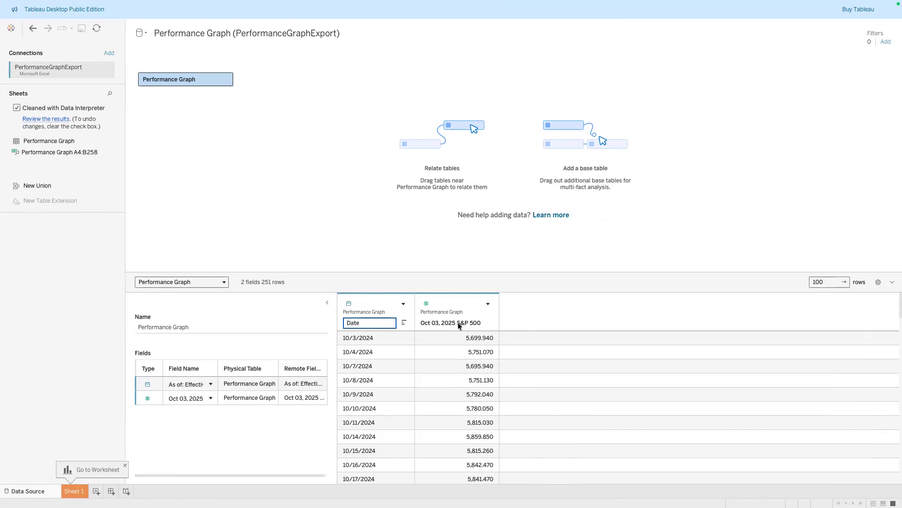
key("Return")
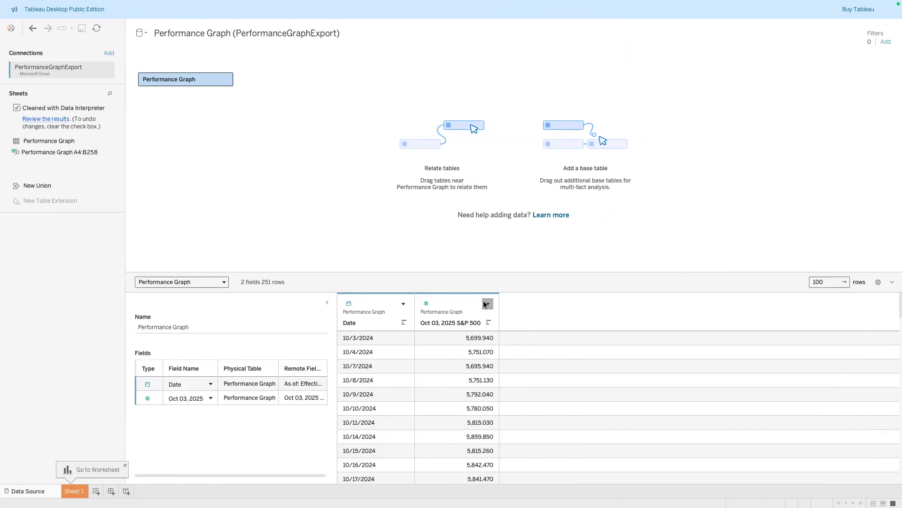
Rename the second column to S&P500
left_click(488, 303)
left_click(510, 307)
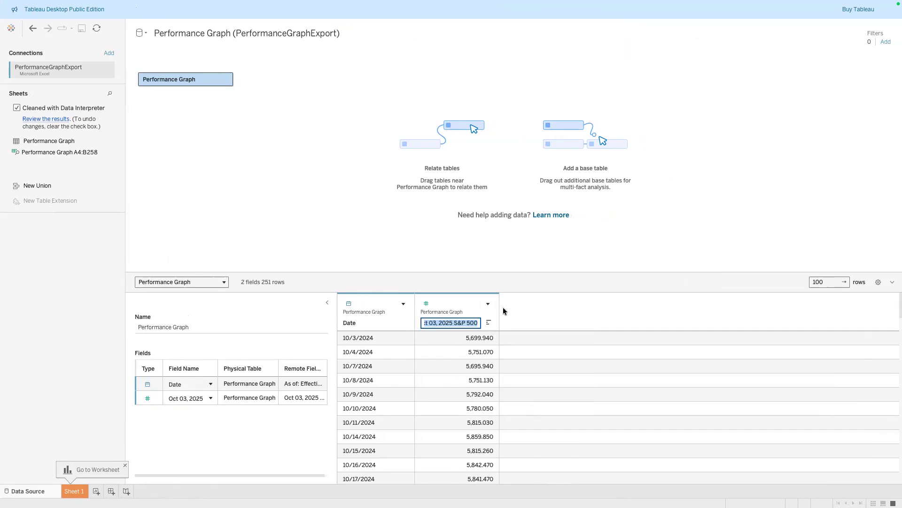
left_click(454, 322)
key("BackSpace")
key("BackSpace")
key("BackSpace")
key("BackSpace")
key("BackSpace")
key("BackSpace")
key("BackSpace")
key("BackSpace")
key("BackSpace")
key("BackSpace")
key("BackSpace")
key("BackSpace")
key("BackSpace")
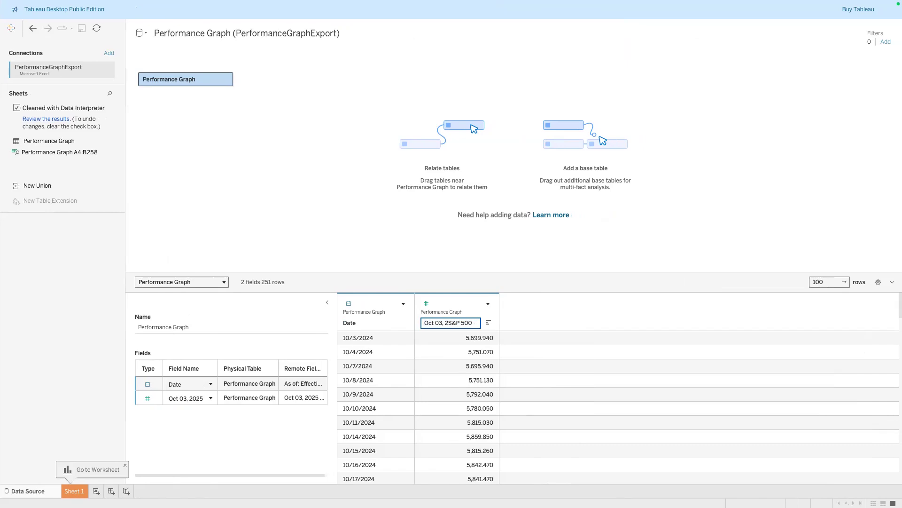
key("BackSpace")
left_click(552, 315)
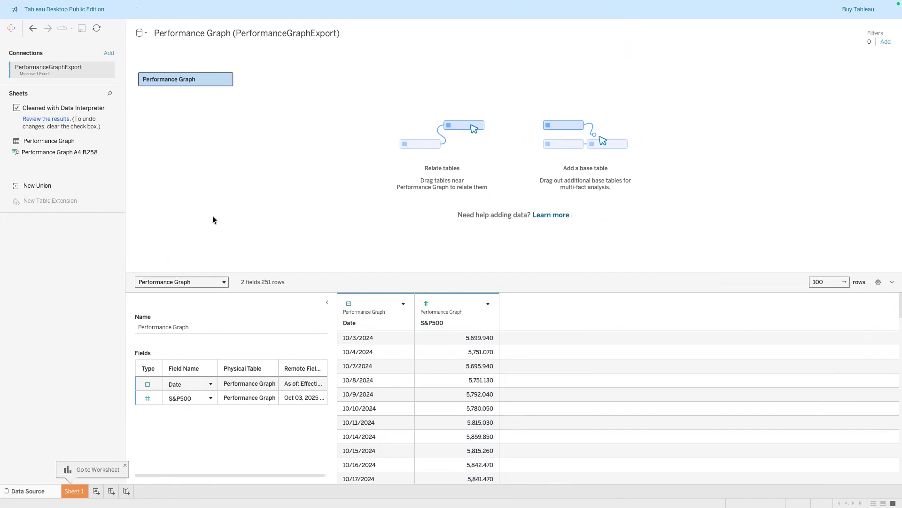
Go to Sheet 1 and create a new calculated field named CD
left_click(73, 490)
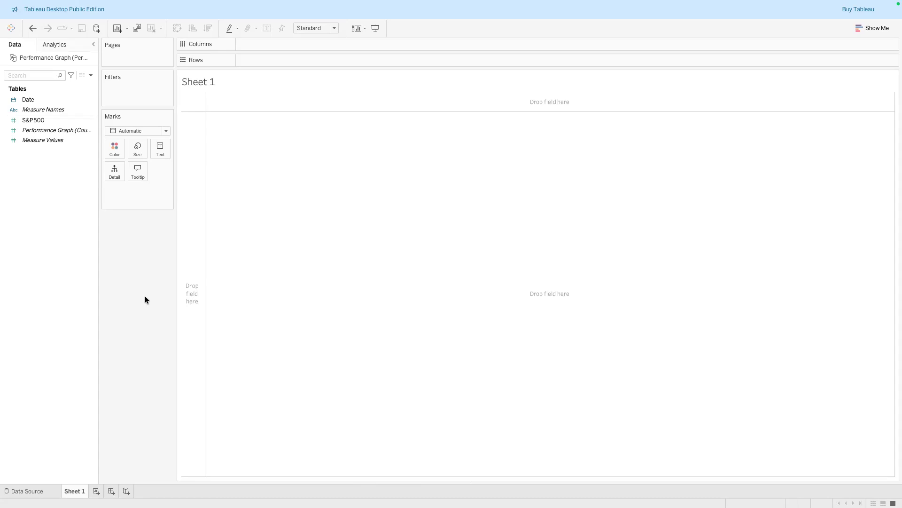
right_click(43, 189)
left_click(59, 195)
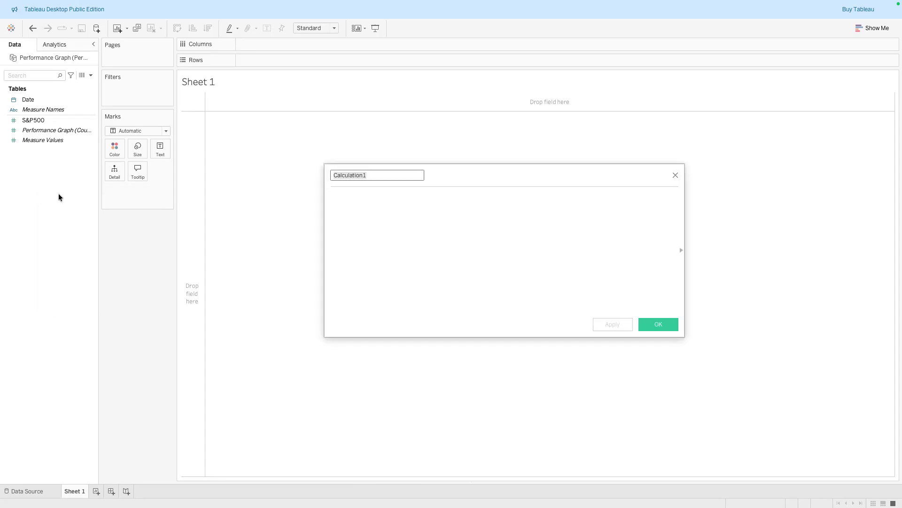
left_click(37, 109)
left_click(202, 172)
type("C")
type("// Current ")
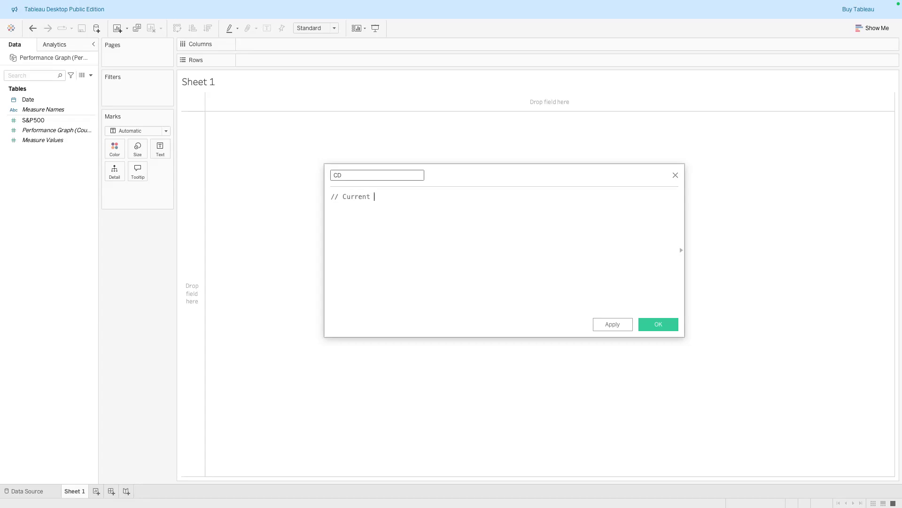
type("Day")
Add the comment line // Current Day to the calculation
key("Return")
Enter MAX(DATETRUNC('day',[Date])) inside an opening brace in the CD calculation
type("{MAX")
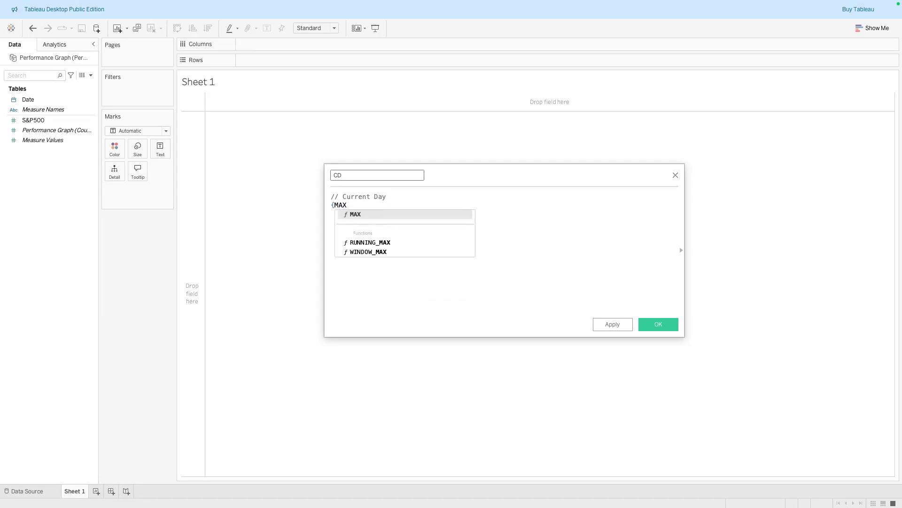
left_click(404, 214)
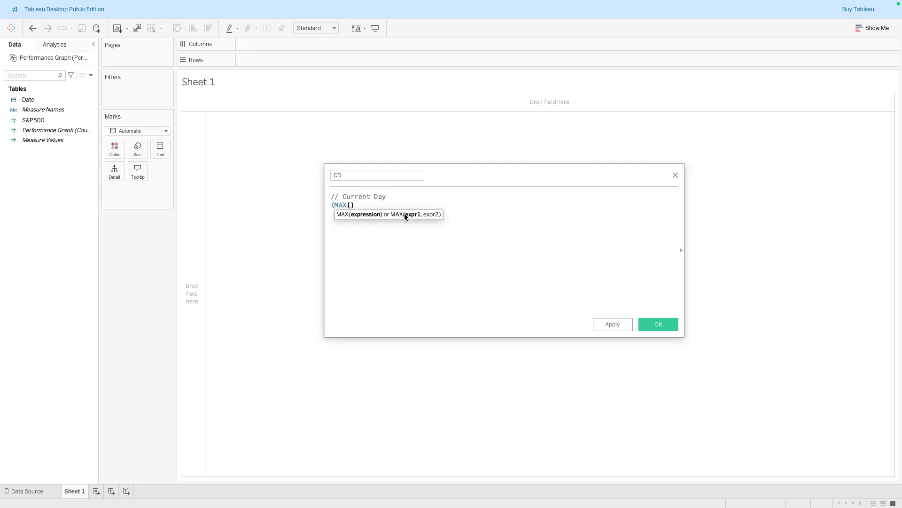
type("Da")
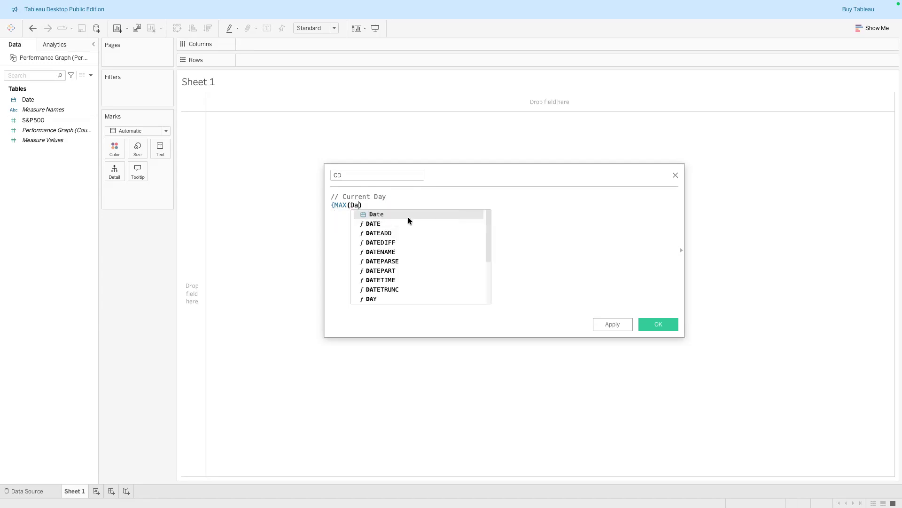
left_click(417, 289)
type("'day")
type("',[")
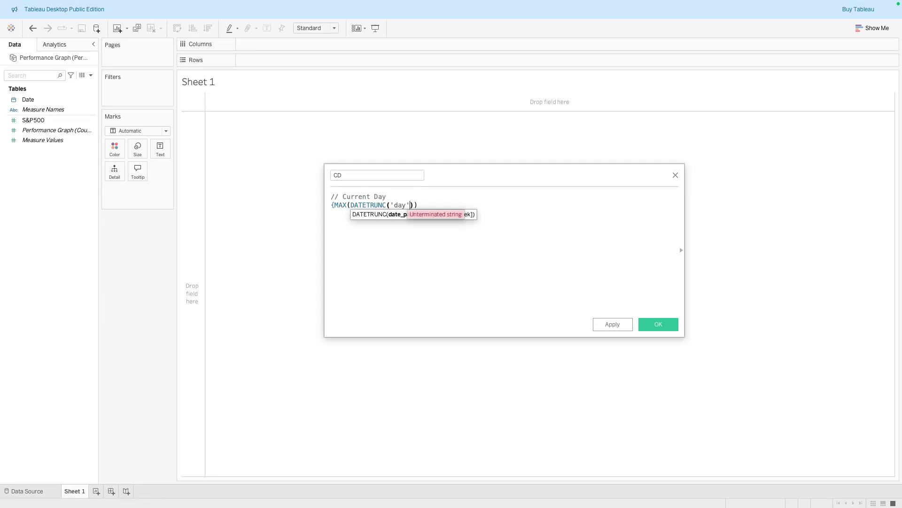
type("Da")
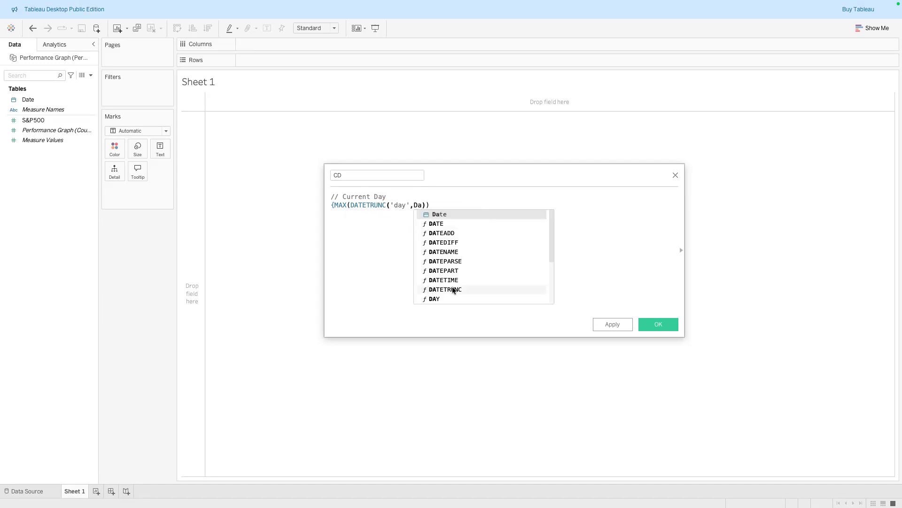
left_click(460, 212)
left_click(456, 207)
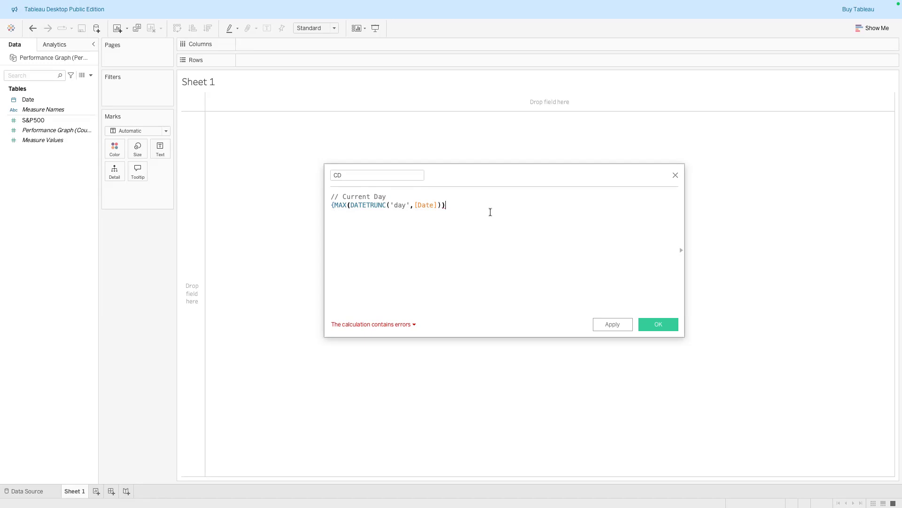
Close the brace to make {MAX(DATETRUNC('day',[Date]))}, then apply and save the CD calculated field
type("}")
left_click(608, 324)
left_click_drag(331, 205, 450, 206)
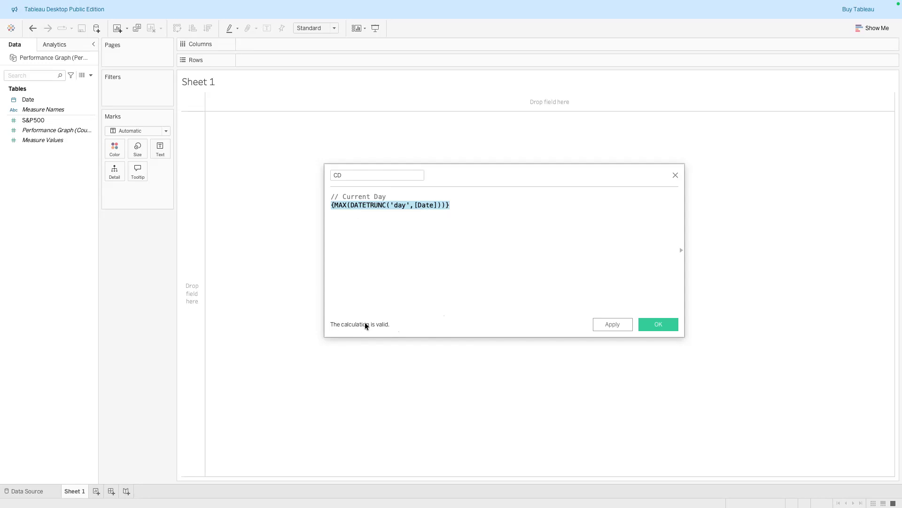
left_click(477, 225)
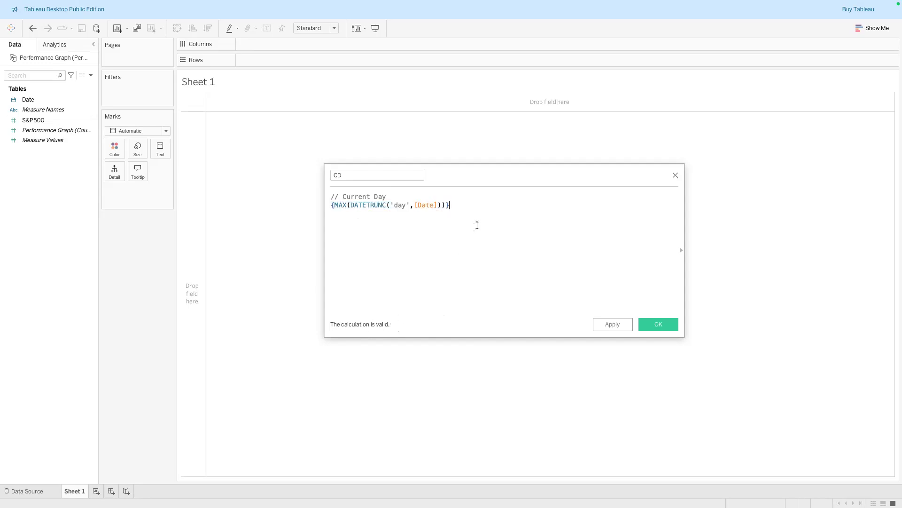
left_click(614, 320)
left_click(659, 324)
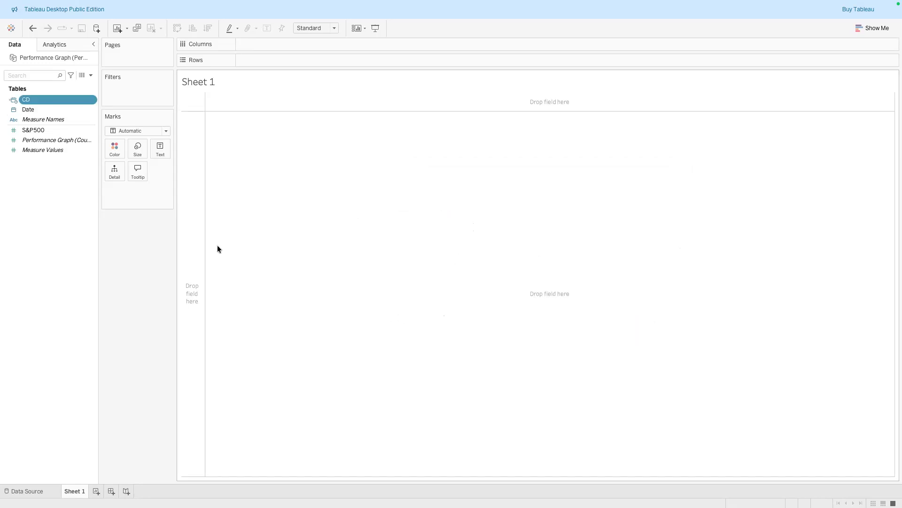
Create a new calculated field named PD with the comment line // Previous Day (PD)
right_click(57, 210)
left_click(64, 217)
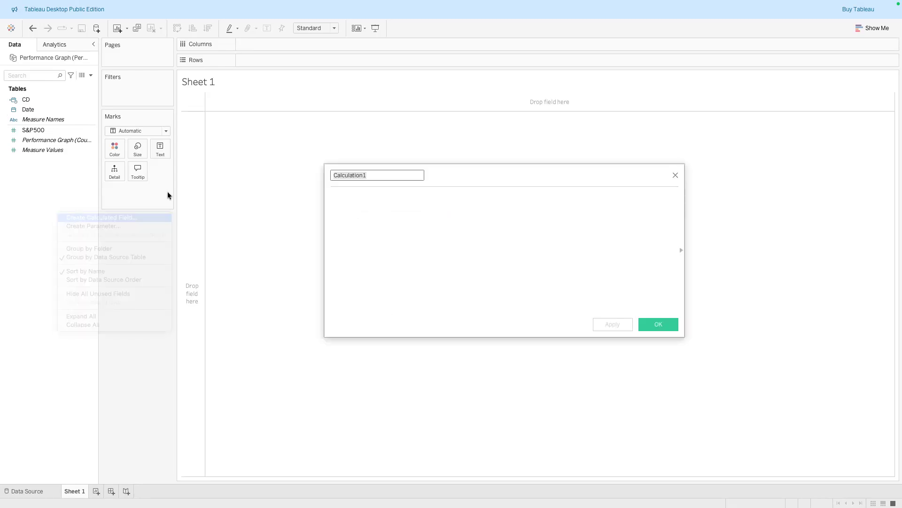
type("PD/")
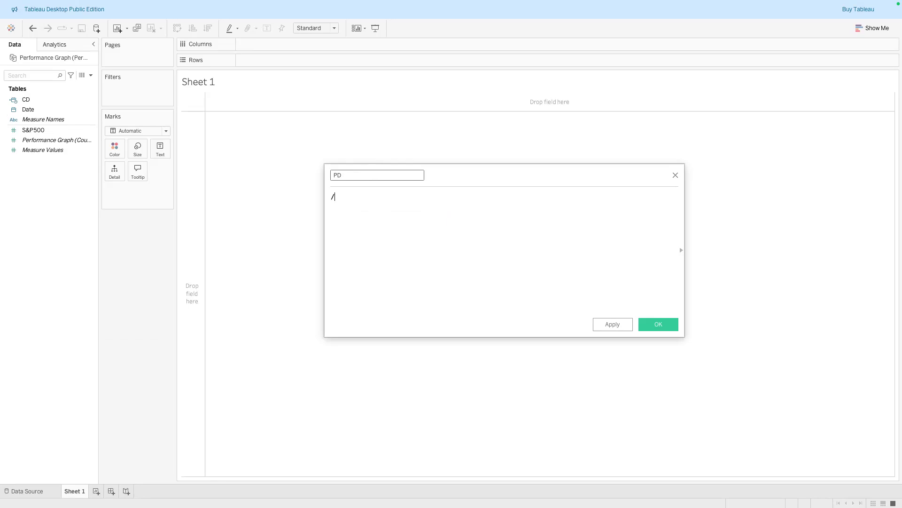
type("/ Previous Day (PD)")
key("Return")
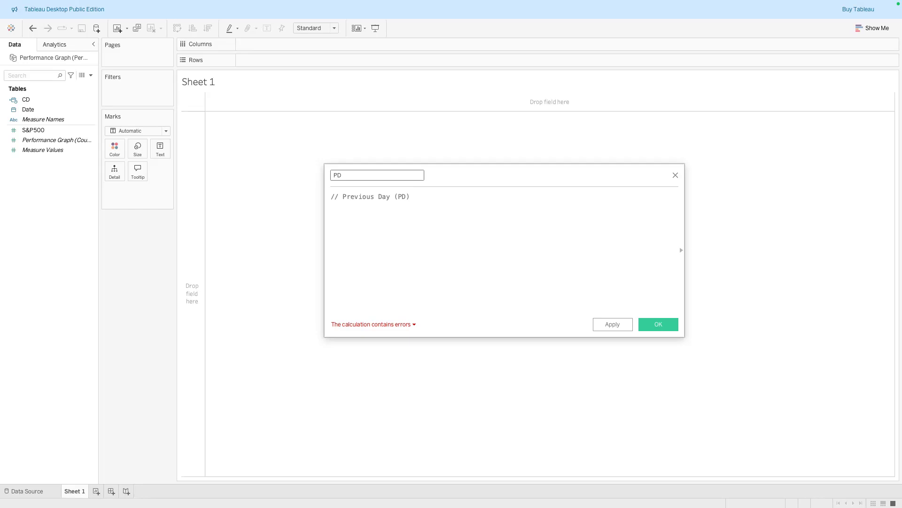
Begin the PD formula with DATEADD('day',-1,{MAX( to subtract one day from a fixed maximum
type("DATE")
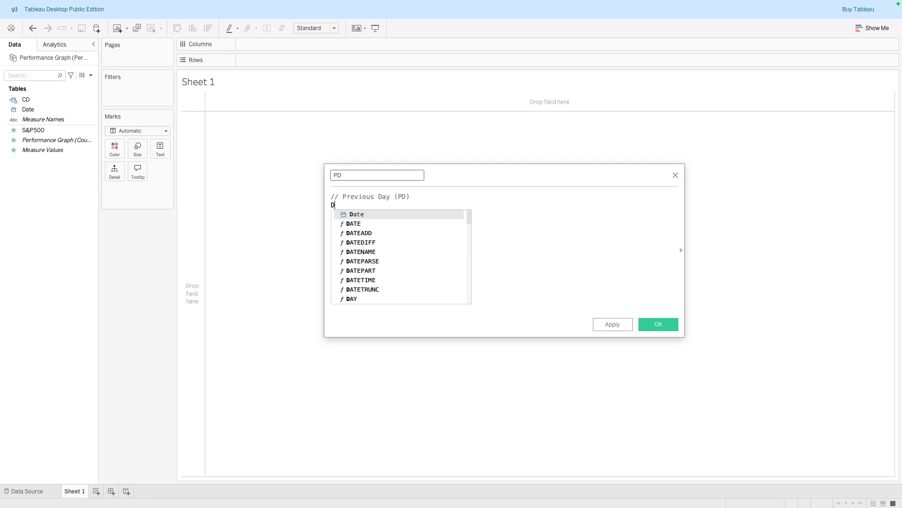
left_click(381, 231)
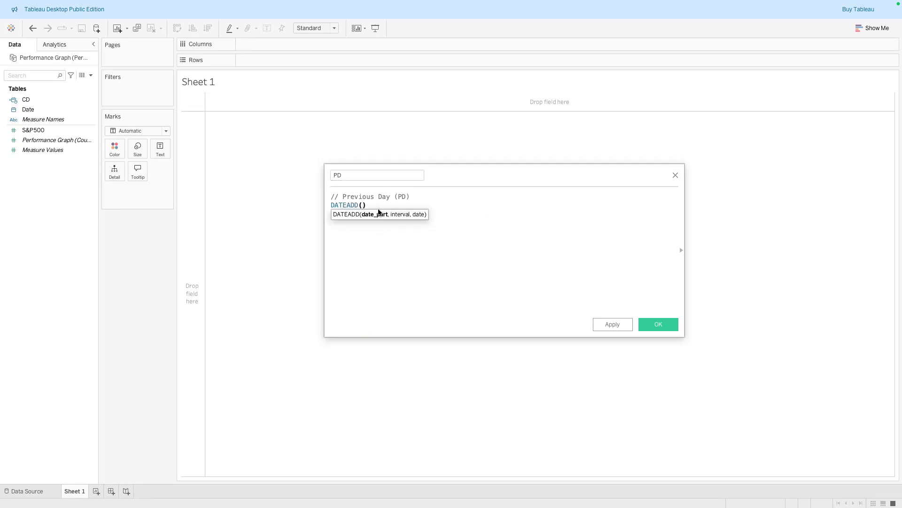
type("'day',-1,{MAX")
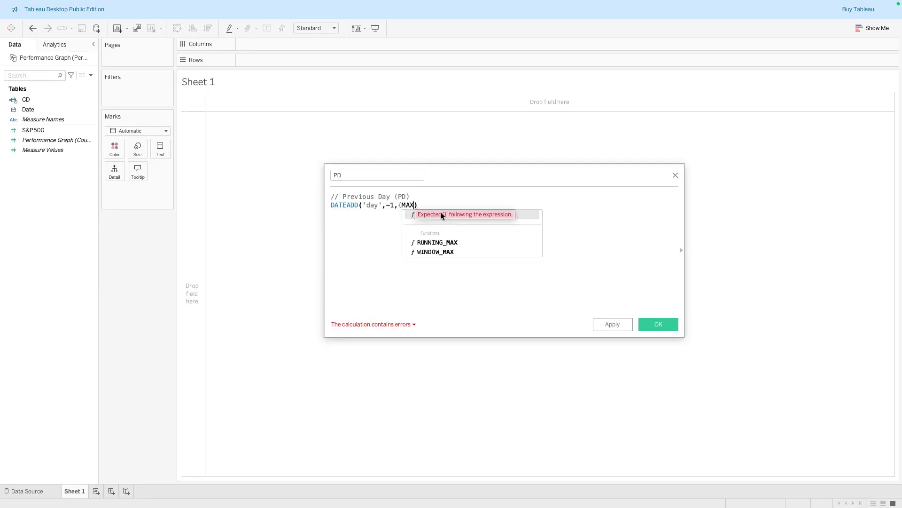
type("(")
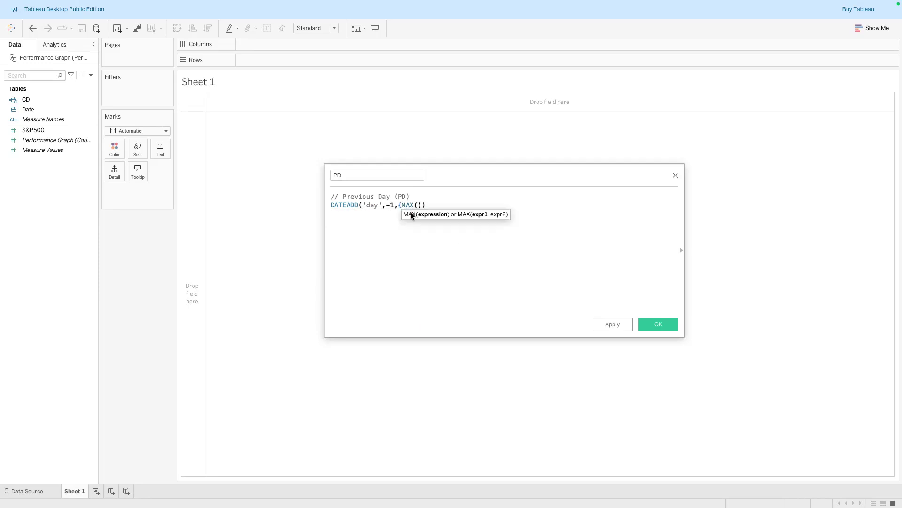
type("DA")
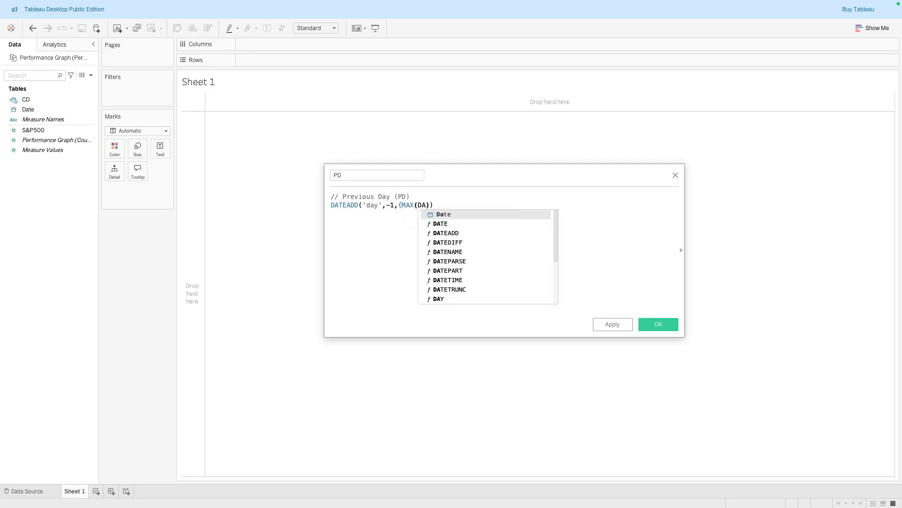
Complete the PD formula as DATEADD('day',-1,{MAX(DATETRUNC('day',[Date]))}) with the closing brace in place
double_click(448, 289)
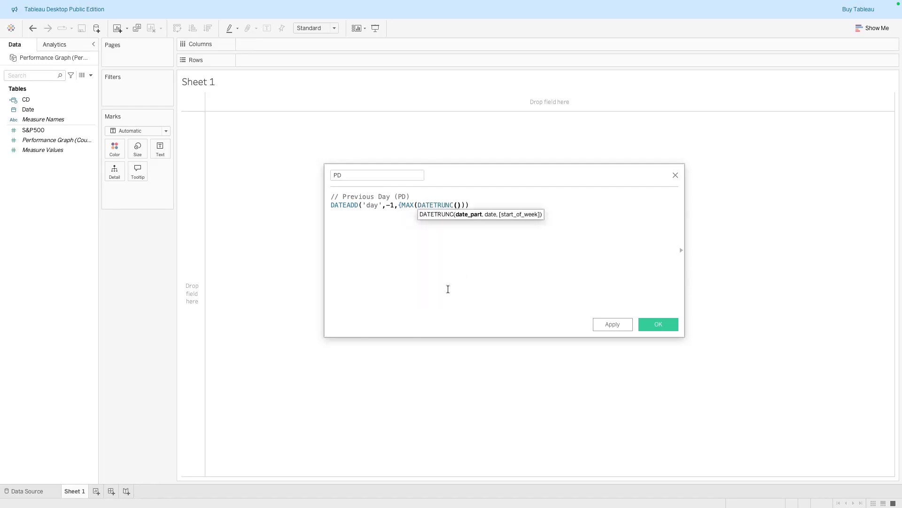
type("'da")
type("y',Da")
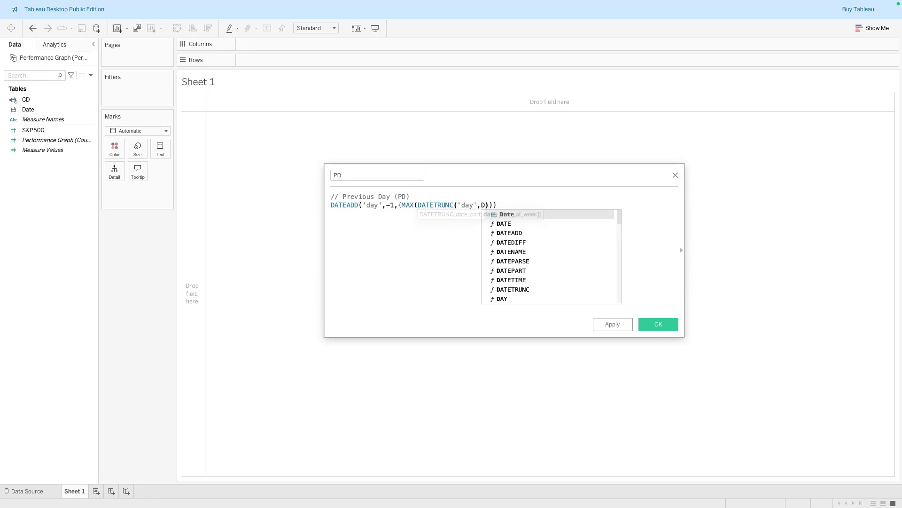
left_click(525, 214)
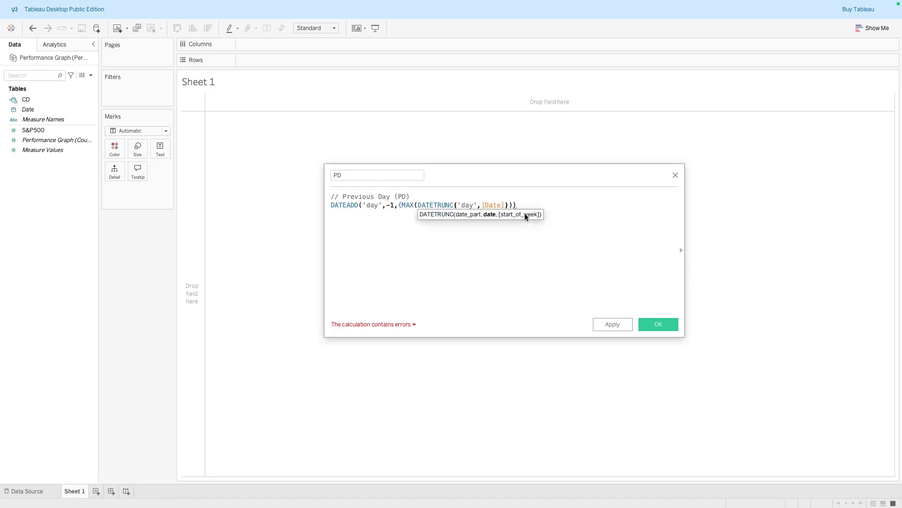
key("Delete")
key("Right")
key("Right")
type("}")
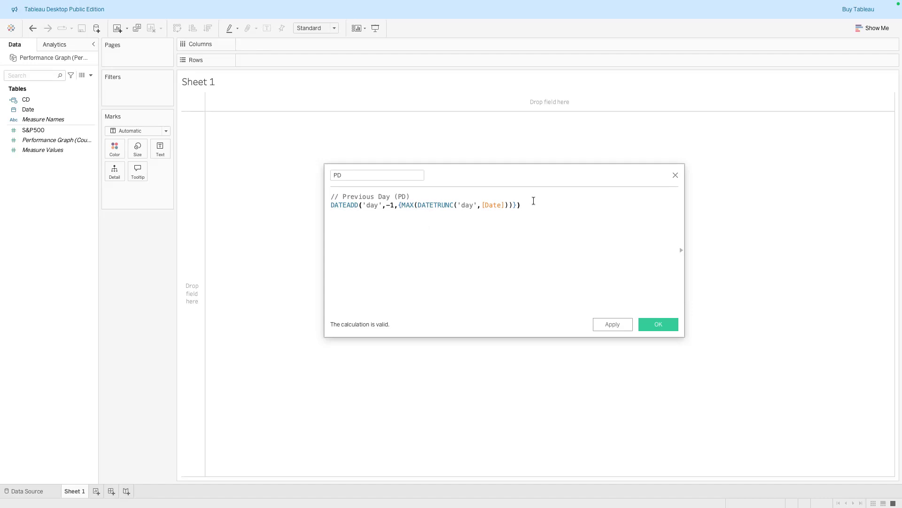
Apply and save the PD calculated field
key("Left")
key("Left")
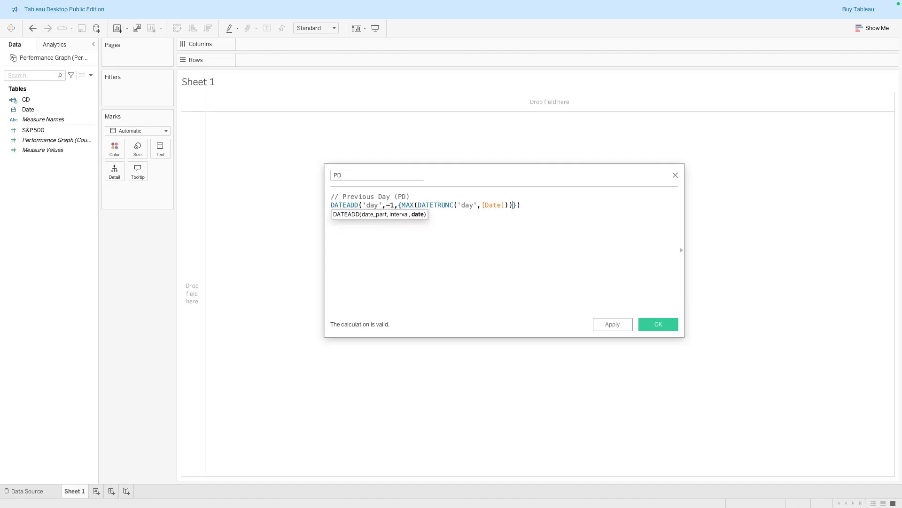
left_click(552, 207)
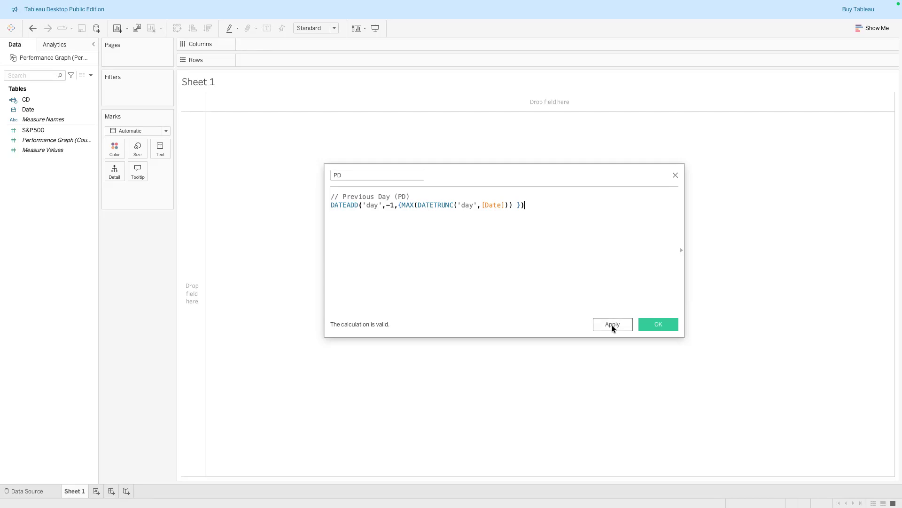
left_click(613, 324)
left_click(653, 323)
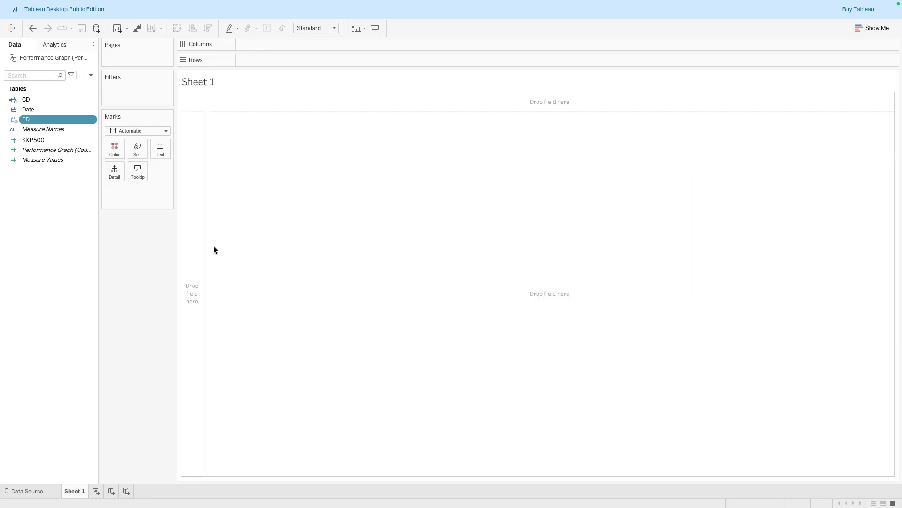
Create a new calculated field named Is CD
left_click(51, 240)
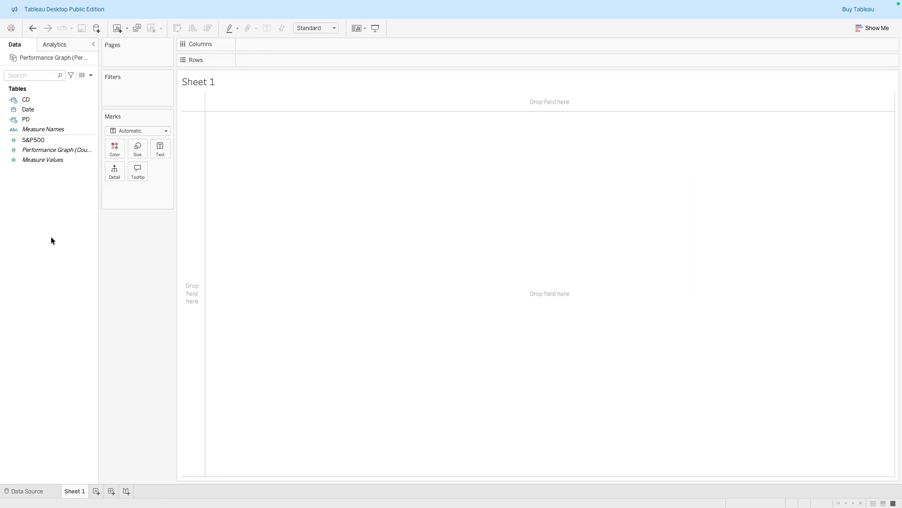
right_click(50, 236)
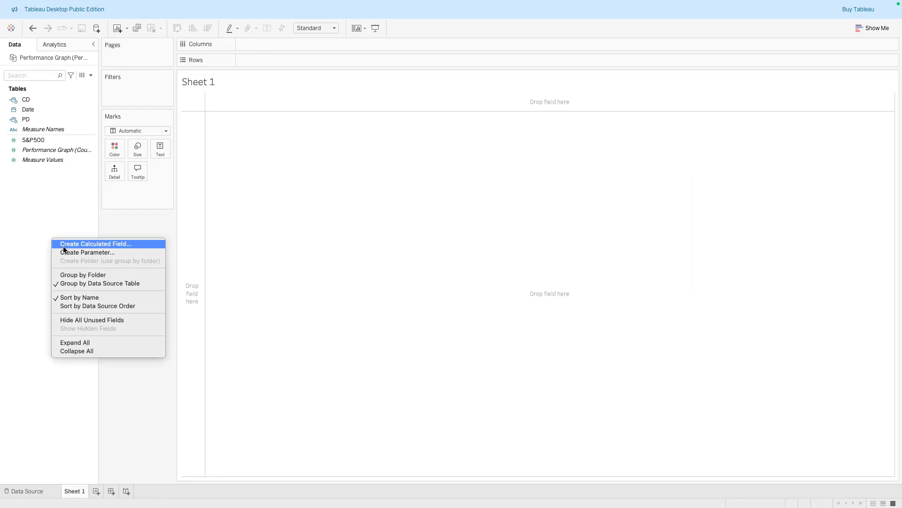
left_click(63, 245)
type("Is C")
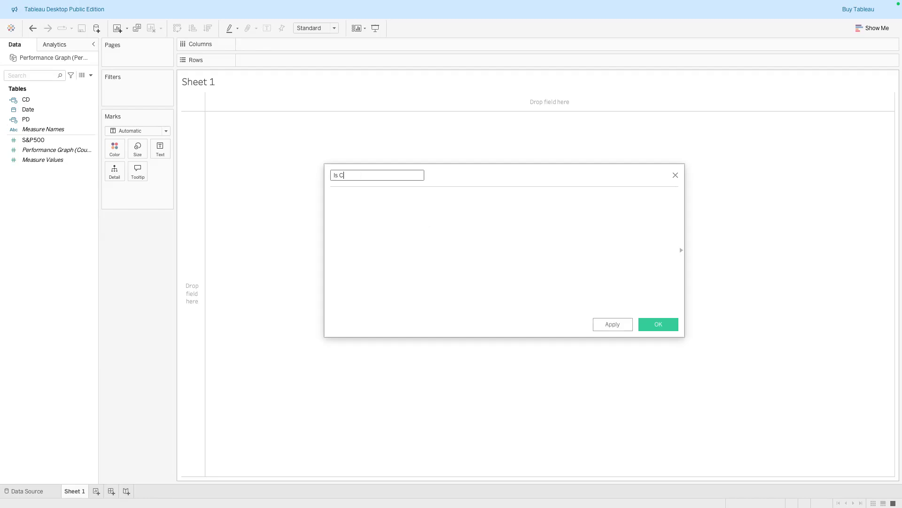
type("D")
Write the Is CD formula [CD]=DATETRUNC('day',[Date]), then apply and save it
left_click(331, 197)
type("[CD")
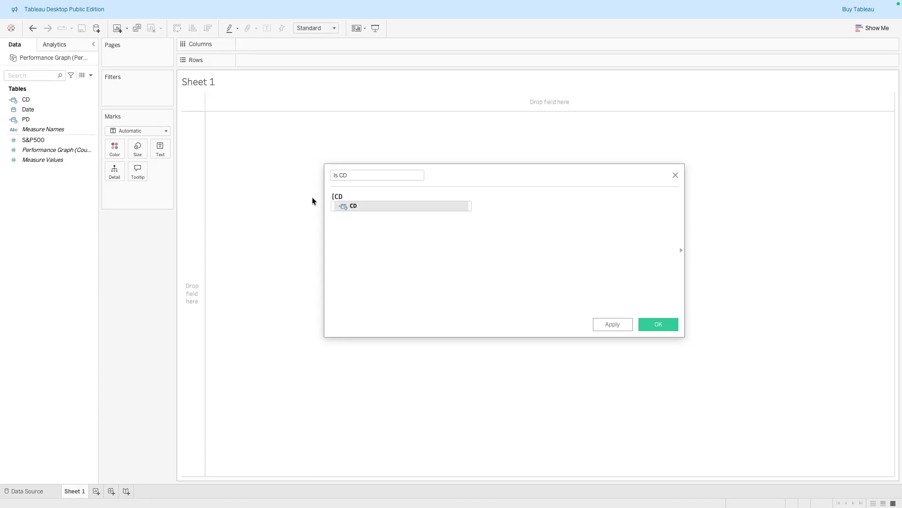
left_click(352, 206)
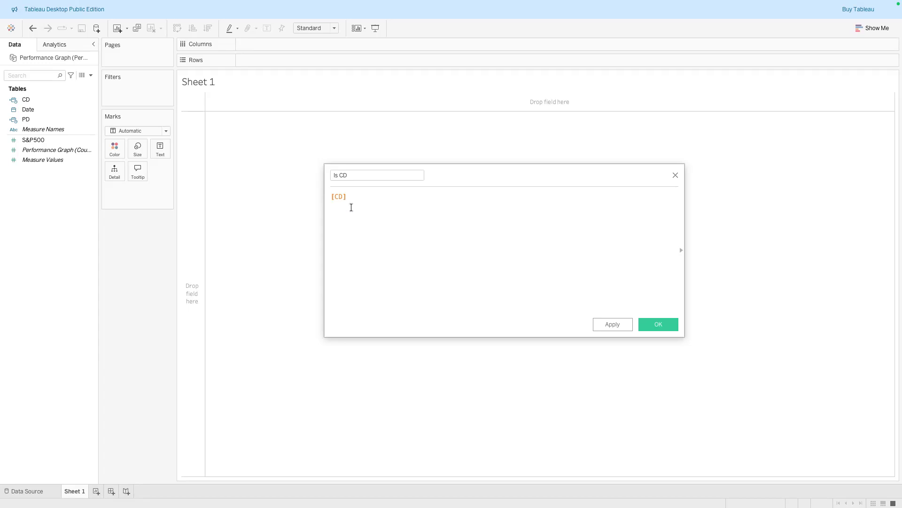
type("=Da")
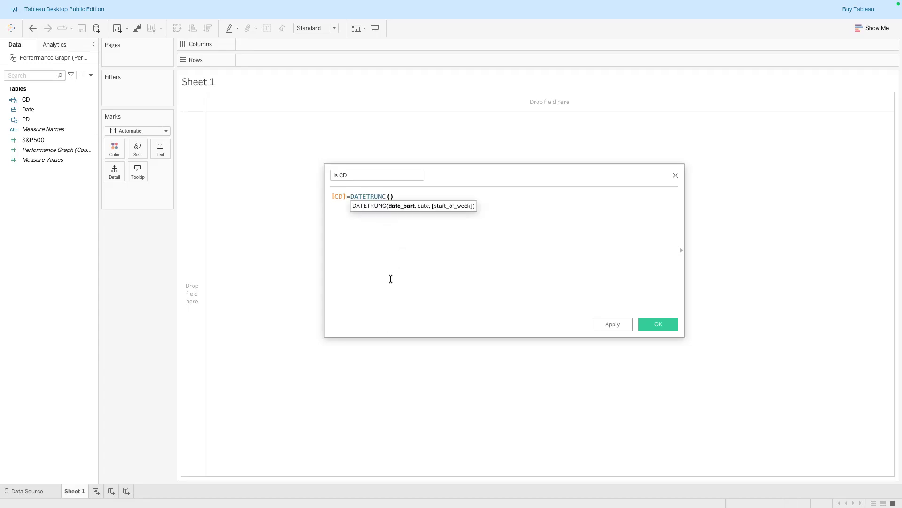
type("'day',")
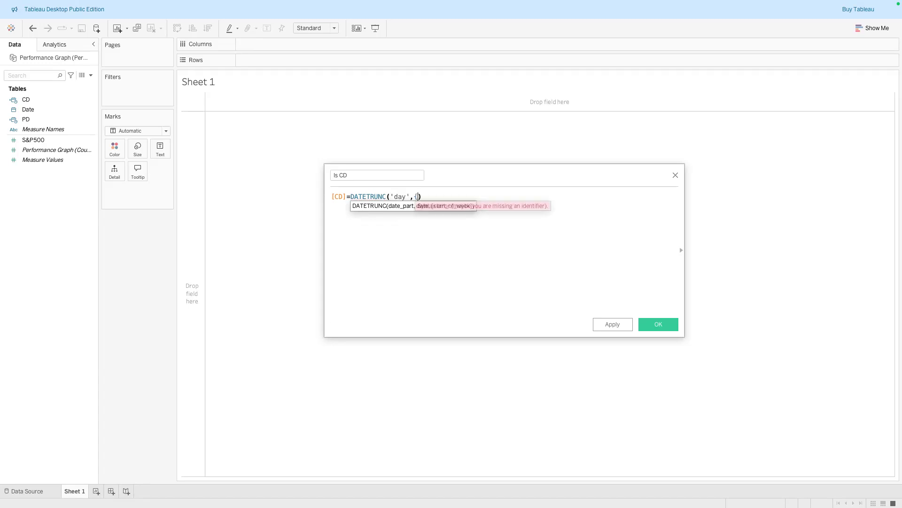
type(" [Da")
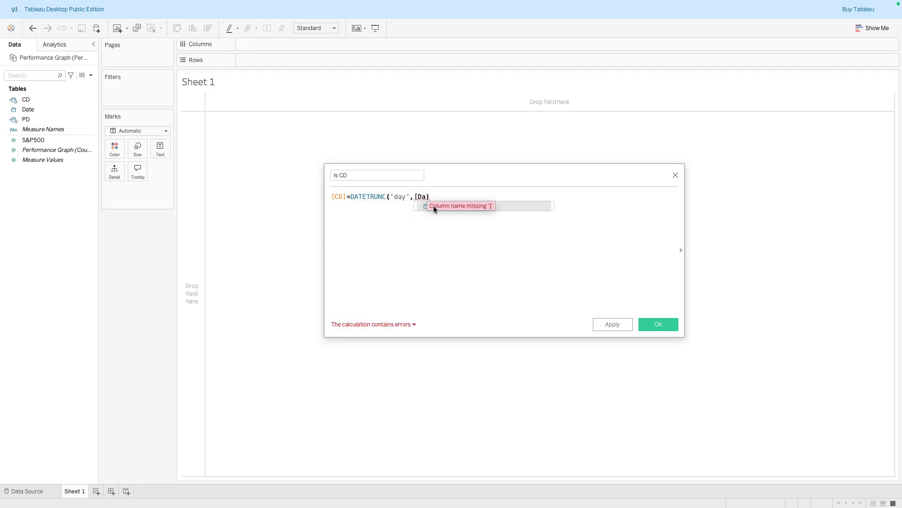
double_click(421, 205)
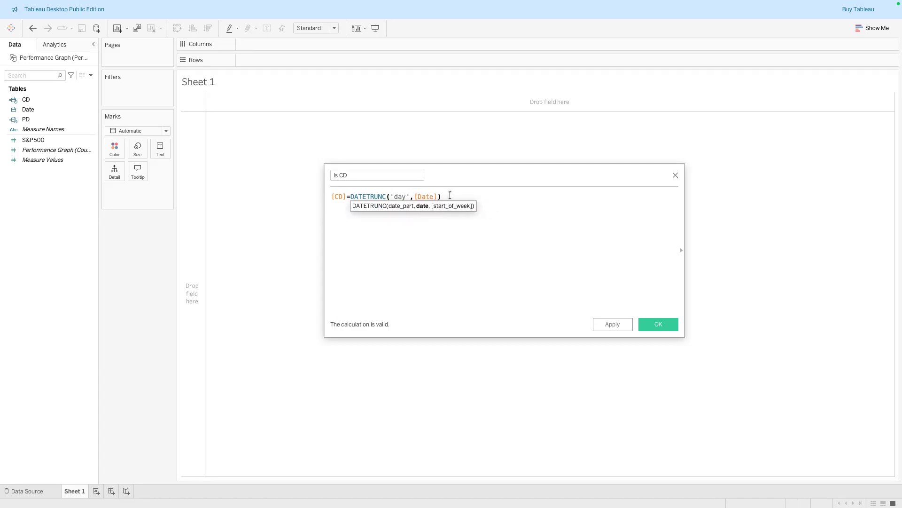
left_click(612, 324)
left_click(658, 324)
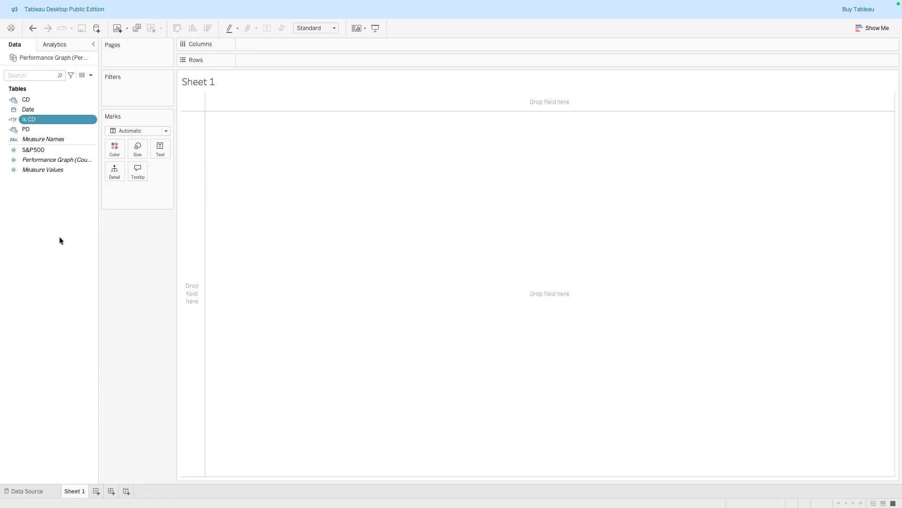
Create a new calculated field named Is PD and start it with the comment // Is Previous Day
right_click(50, 216)
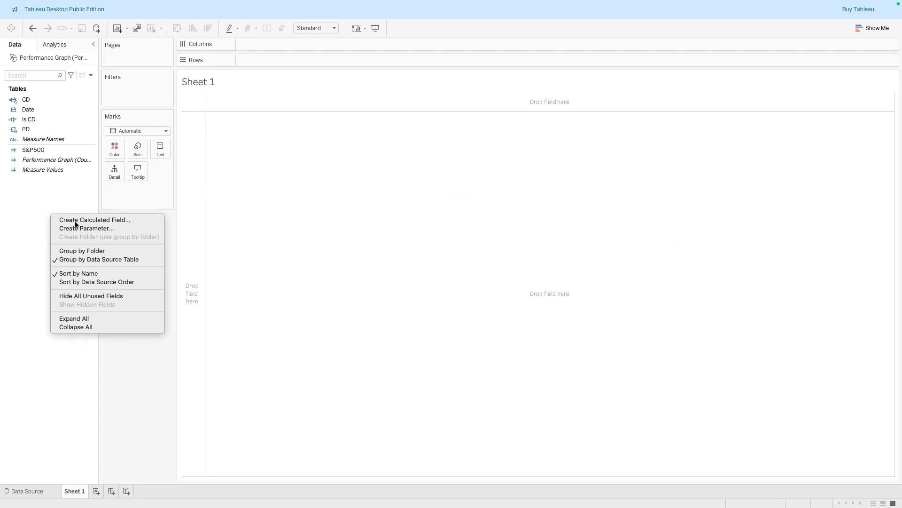
left_click(74, 221)
type("Is PD")
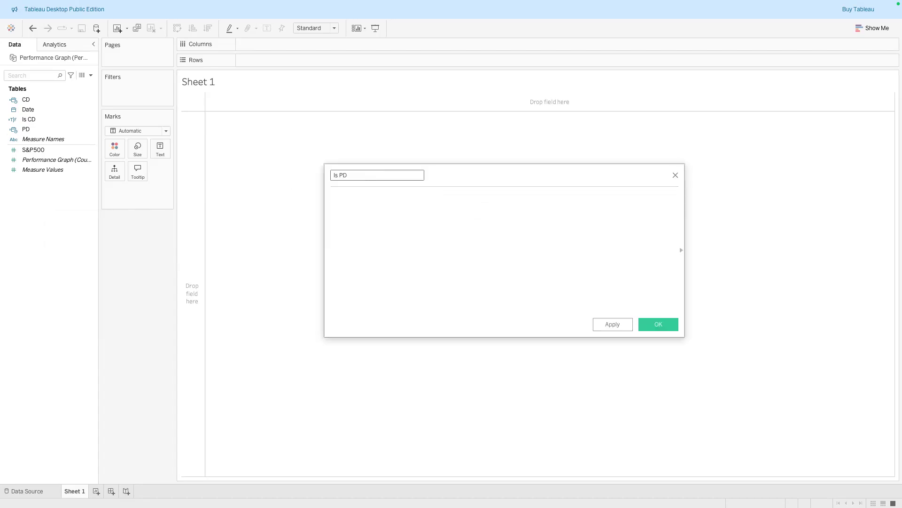
type("// Is Previous Day")
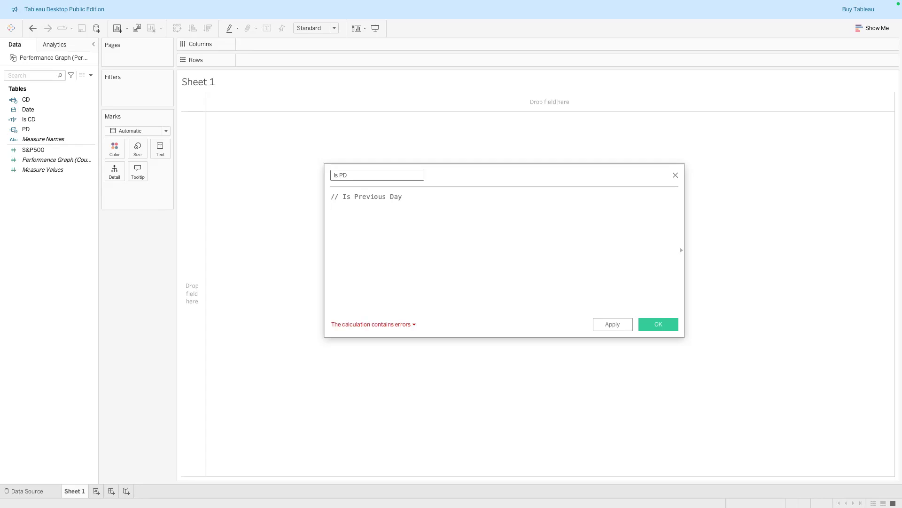
Write the Is PD formula [PD] = DATETRUNC('day',[Date]), then apply and save it
key("Return")
type("{P")
double_click(387, 212)
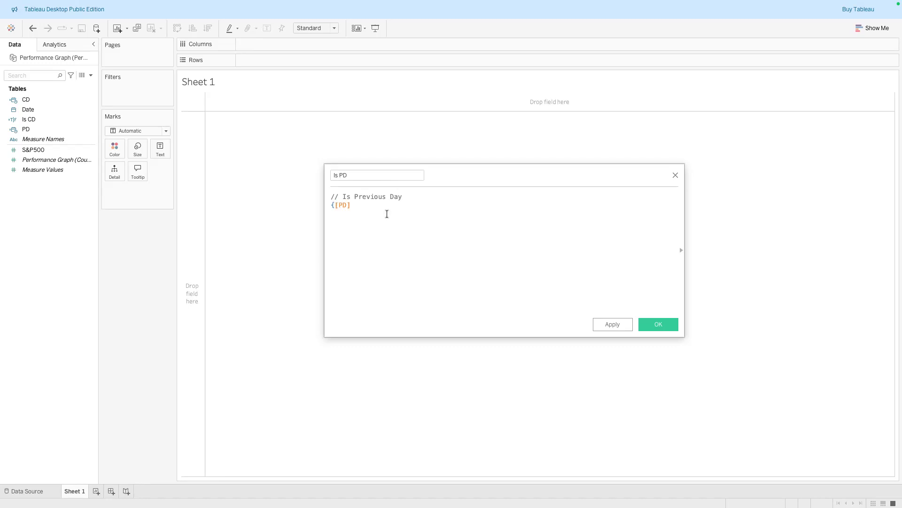
key("Home")
key("Delete")
type("= DA")
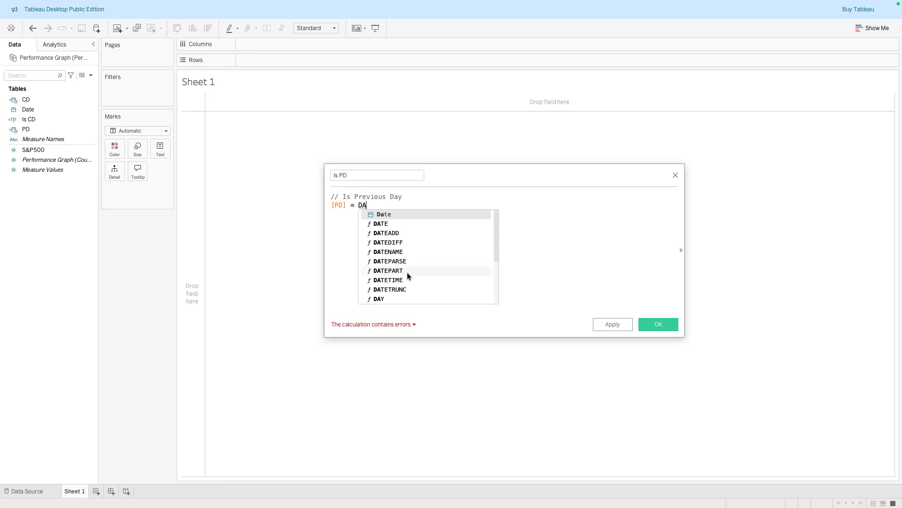
left_click(404, 289)
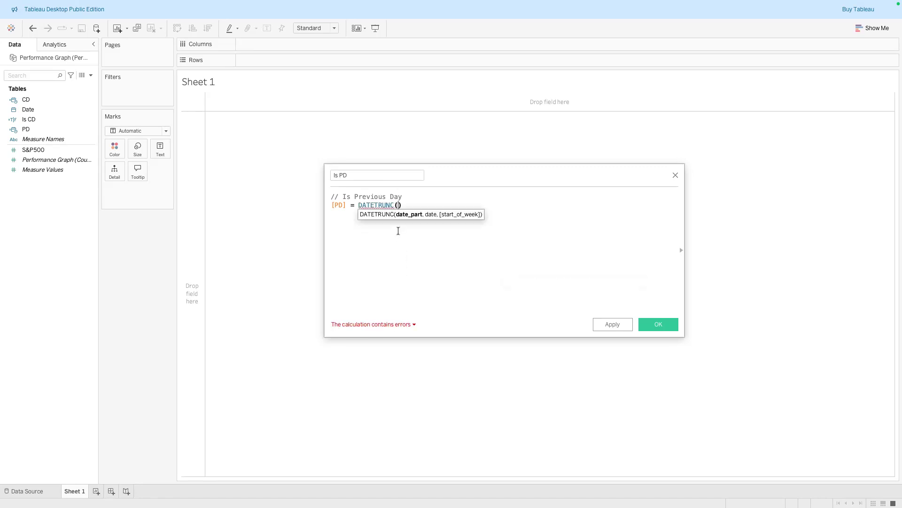
type("'day")
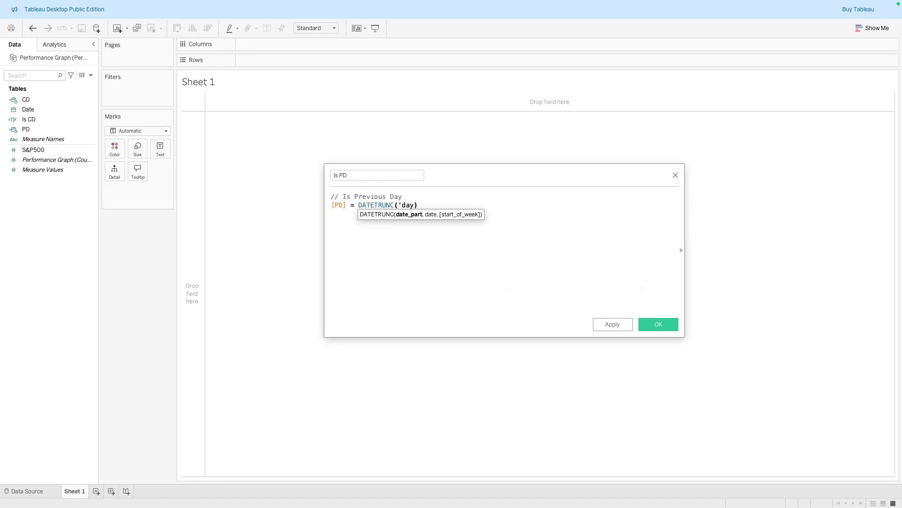
type("',[Da")
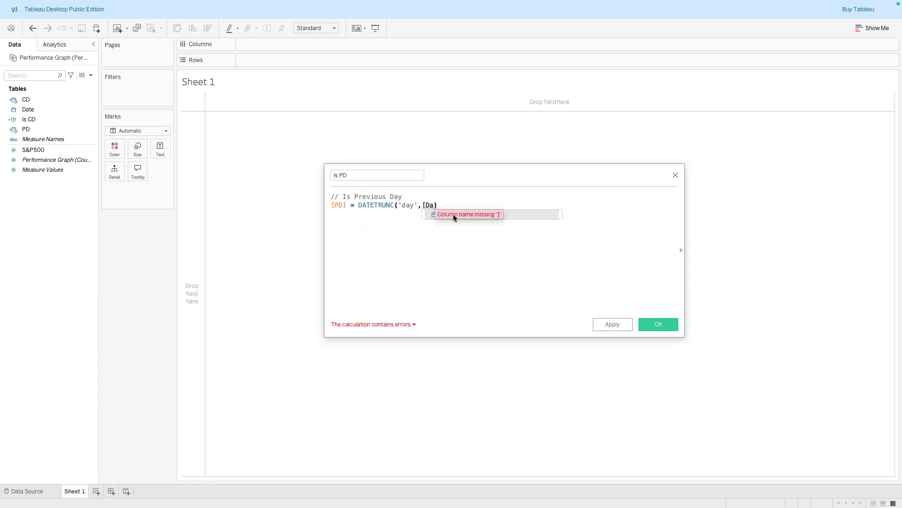
left_click(429, 214)
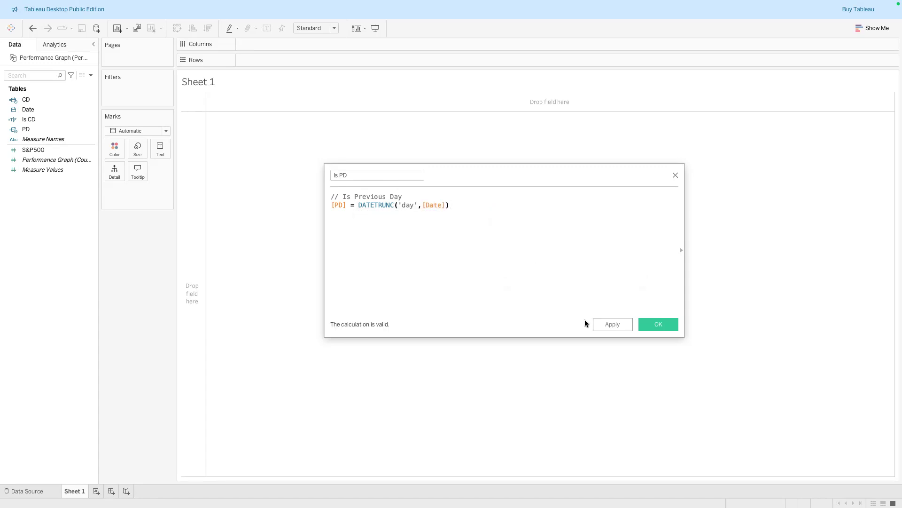
left_click(611, 324)
left_click(651, 322)
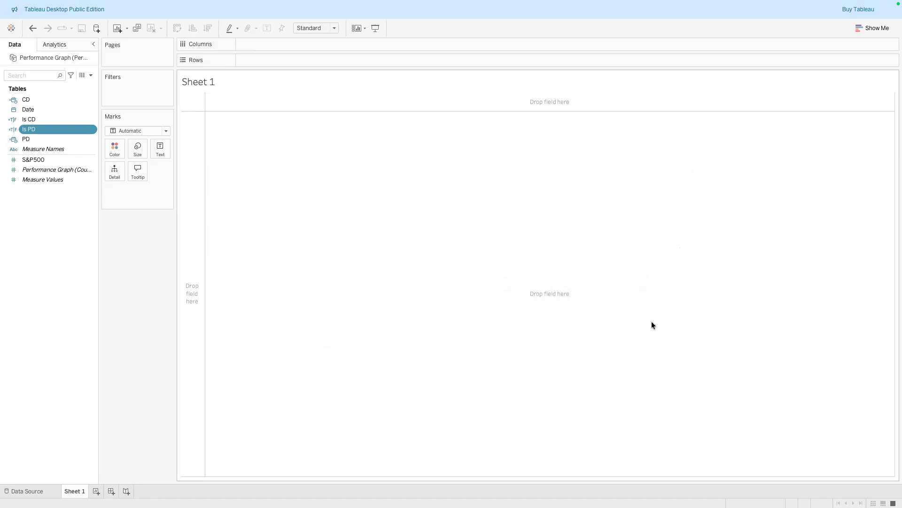
Edit the Is CD calculated field to add the comment //Is Current Day above its formula and save
right_click(89, 117)
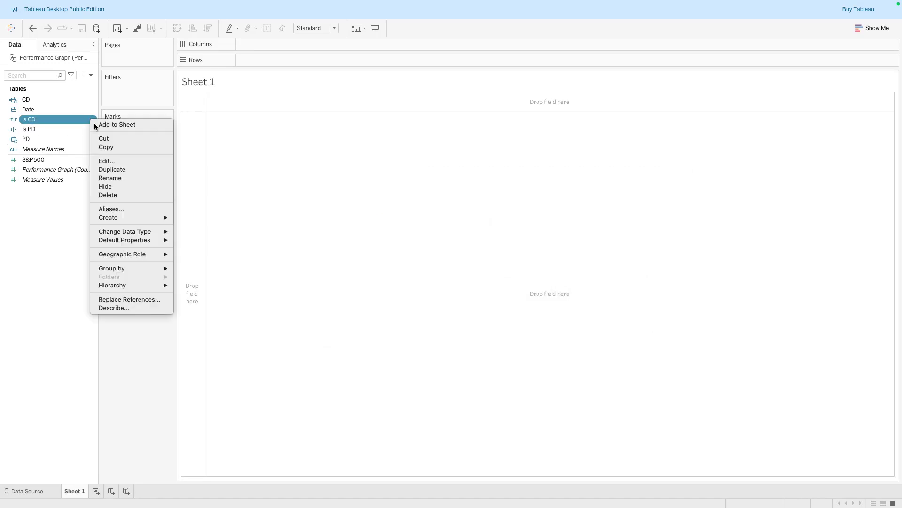
left_click(108, 161)
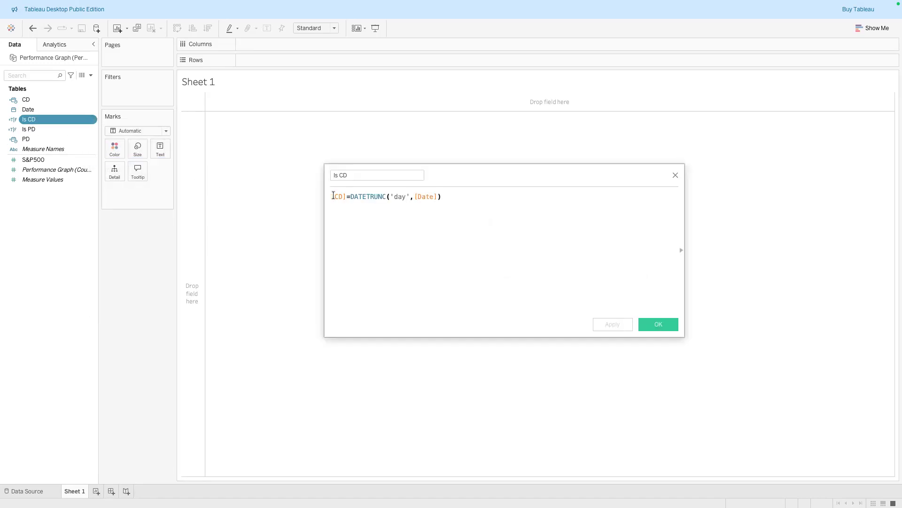
key("Return")
key("Up")
type("/")
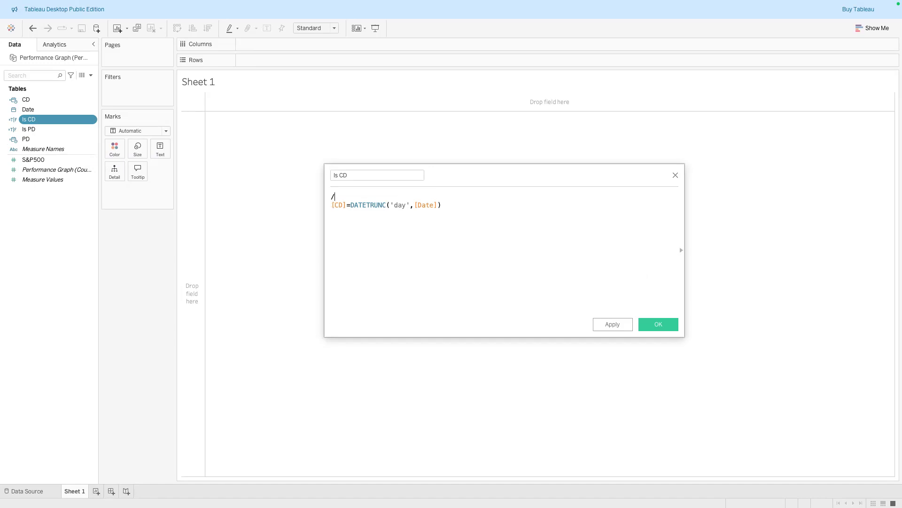
type("/Is Current Day")
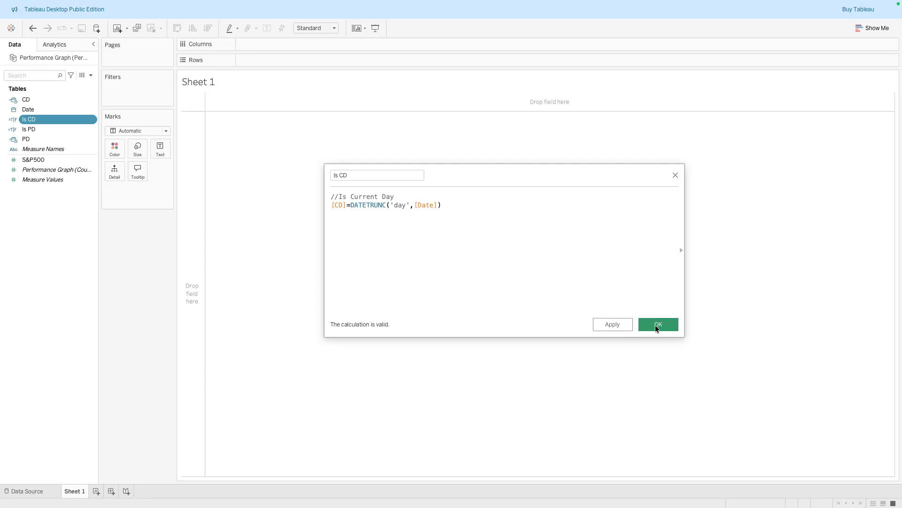
left_click(658, 324)
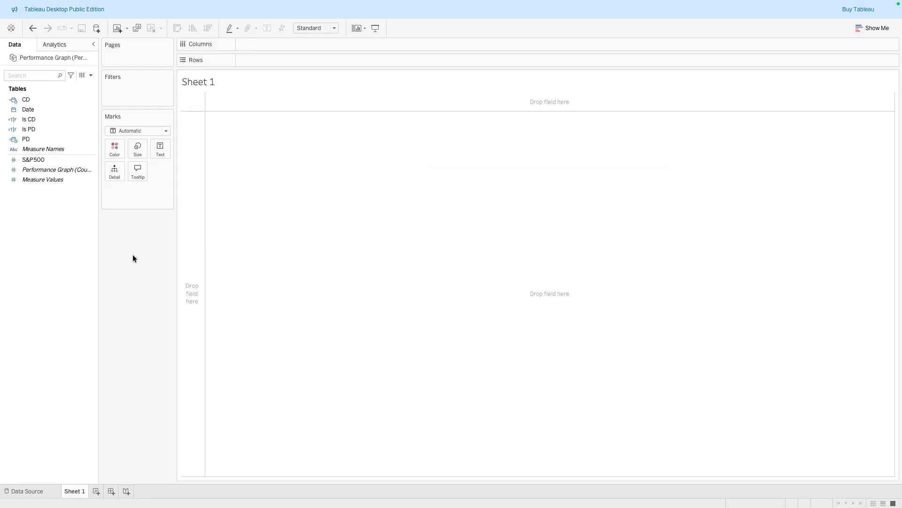
Create a new calculated field named CD Stock Price
right_click(54, 213)
left_click(66, 220)
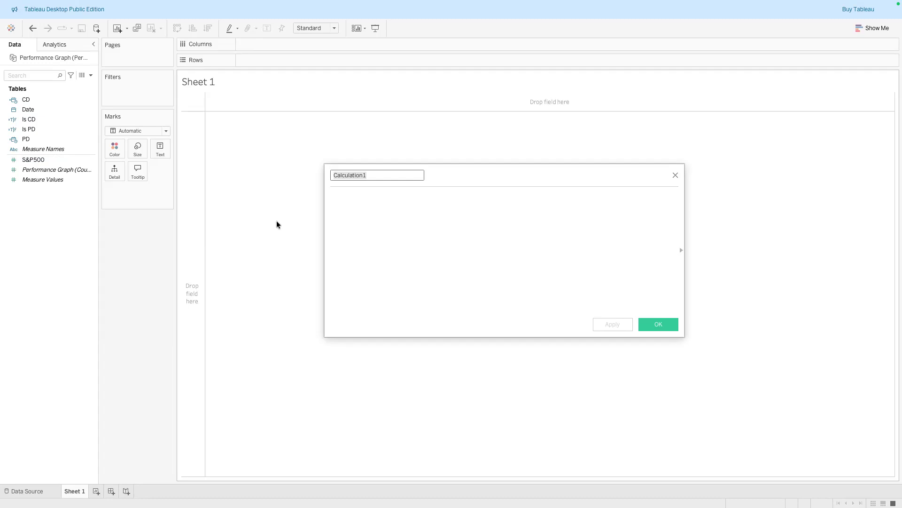
type("CD Stock Price")
key("Tab")
Write the CD Stock Price formula INT([Is CD])*[S&P500]
type("INT")
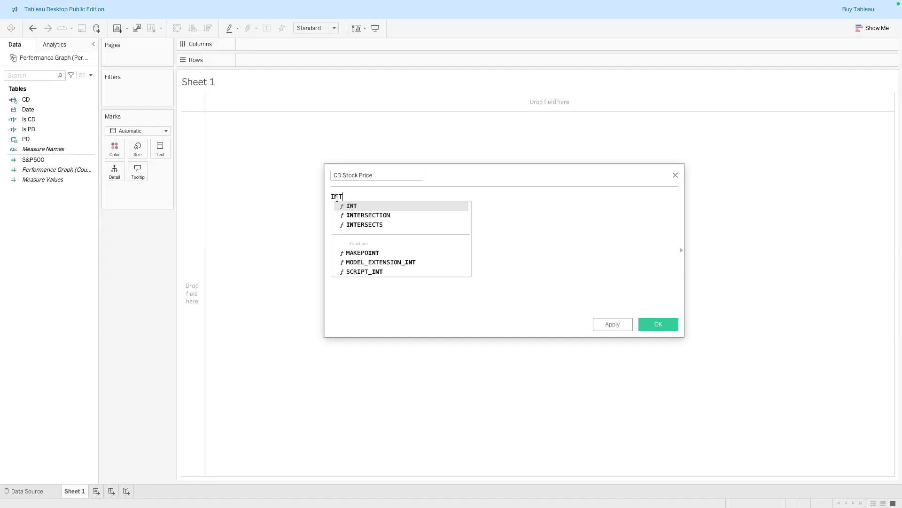
left_click(341, 204)
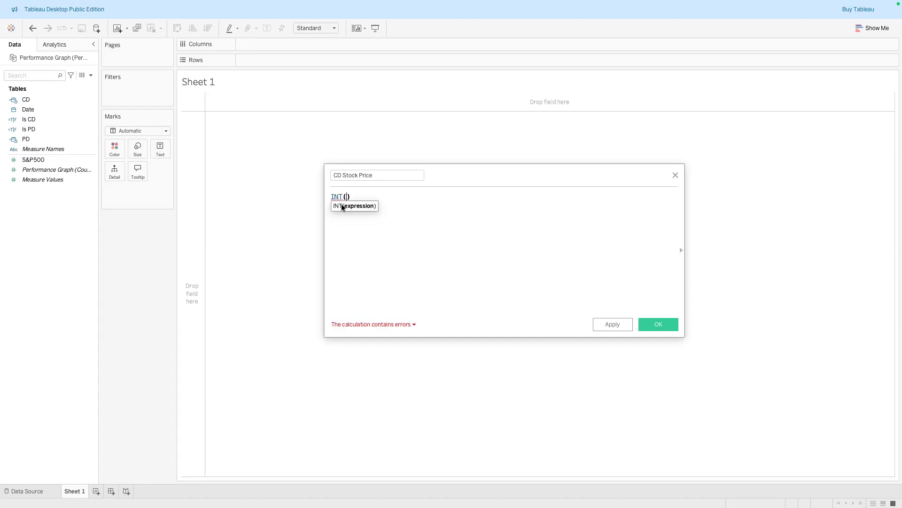
type("Is")
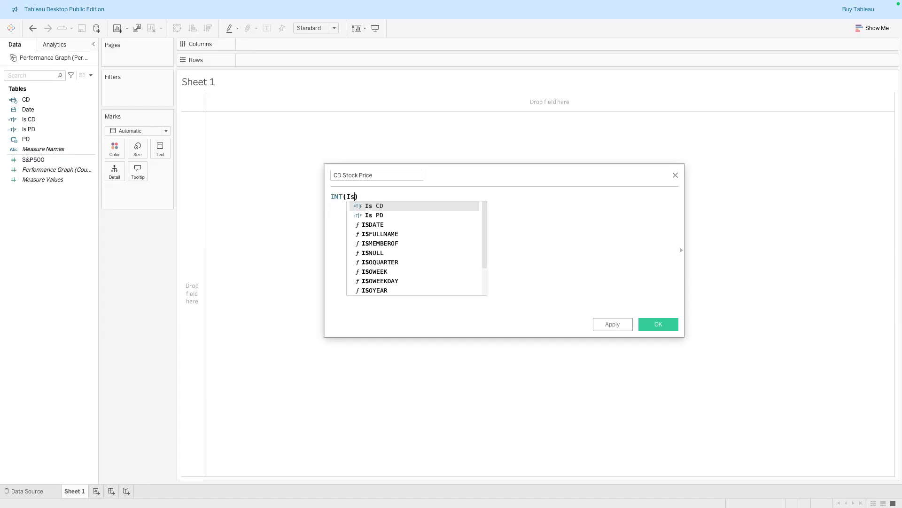
left_click(374, 204)
type("*[")
type("S")
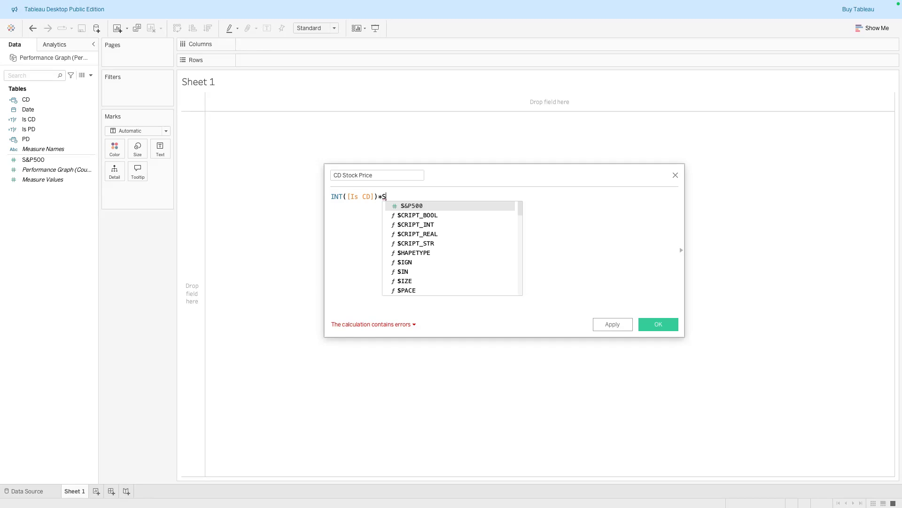
type("&")
left_click(438, 206)
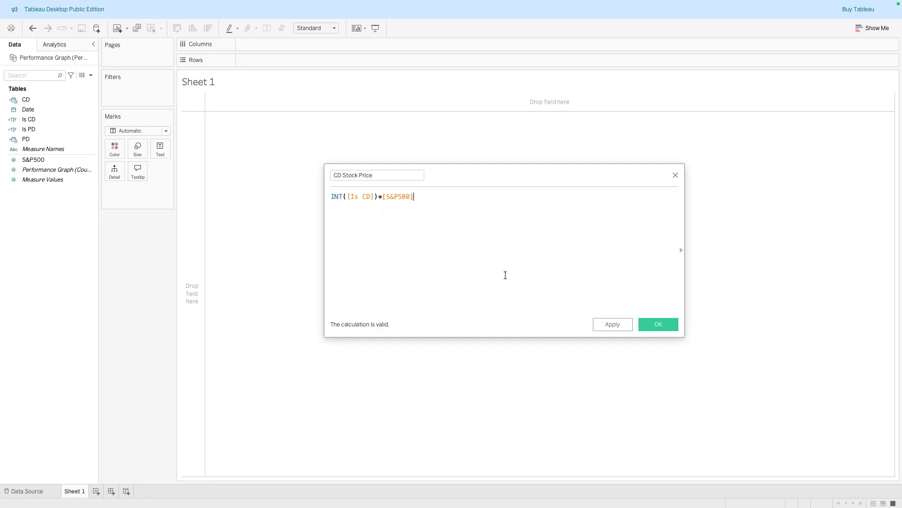
Add the comment //Gets the current day stock price above the formula, then apply and save the field
left_click(331, 197)
key("Return")
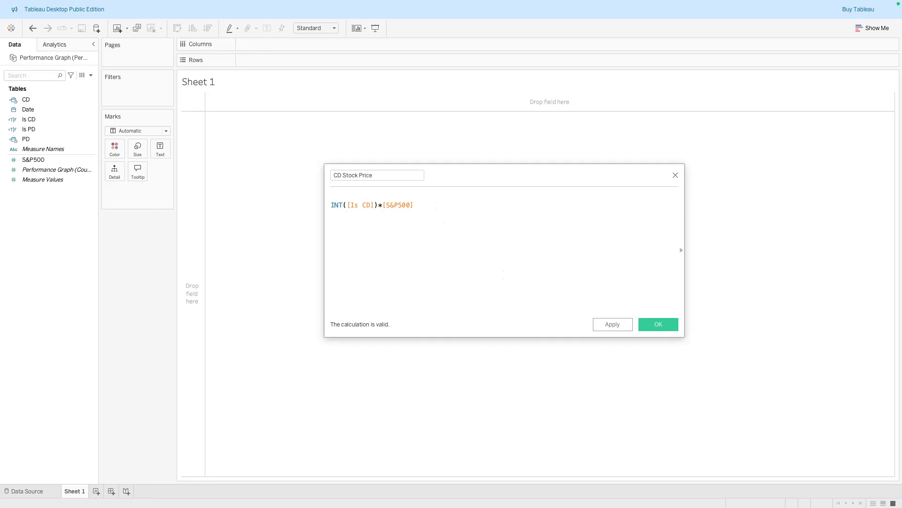
type("//Gets the current ")
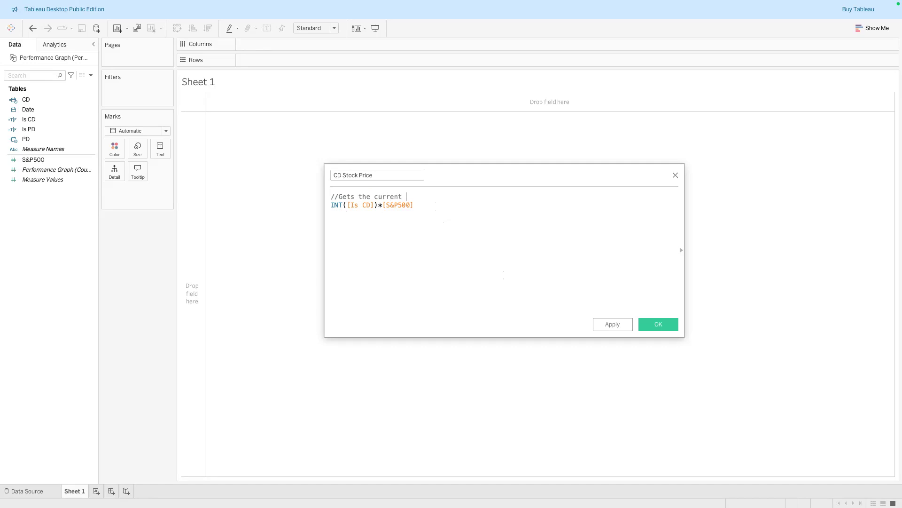
type("day stock price")
left_click(615, 323)
left_click(656, 323)
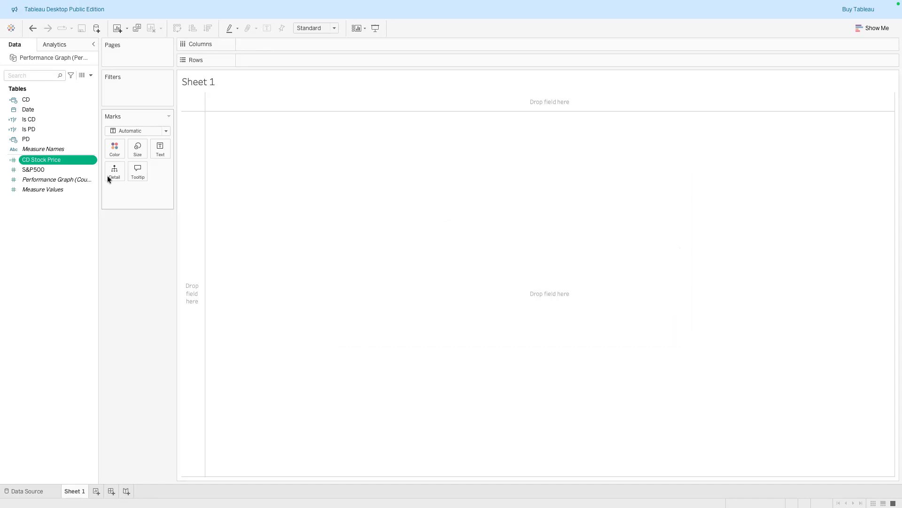
Create a new calculated field named PD Stock Price with the comment //Gets the previous day stock price
right_click(66, 218)
left_click(79, 222)
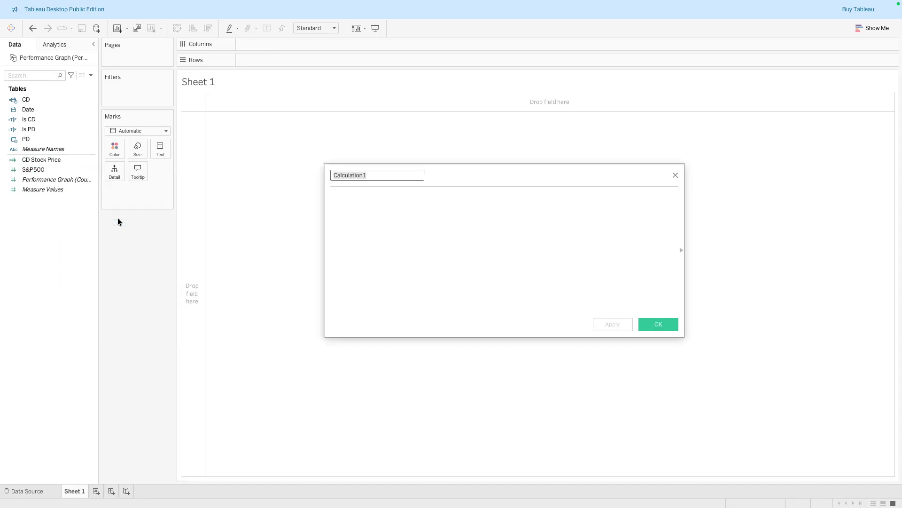
type("PD Stock Price//")
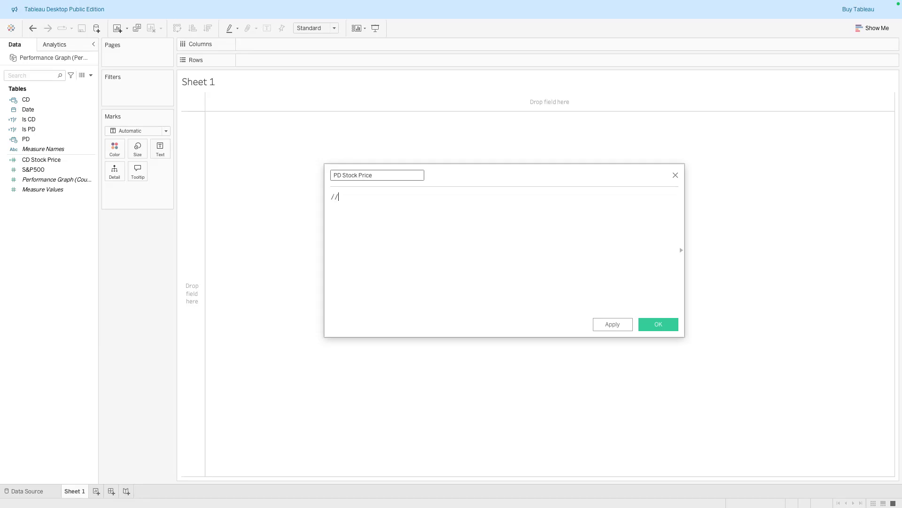
type("Gets the previous day stock price")
key("Return")
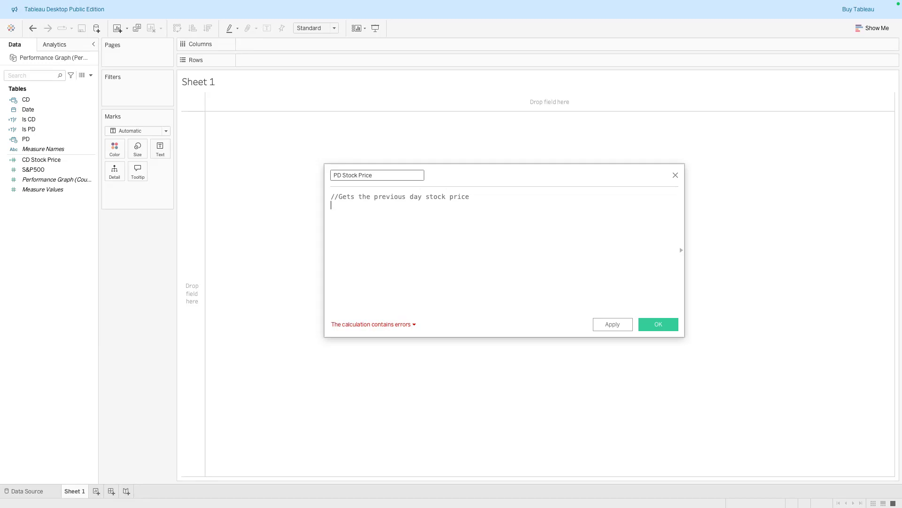
Write the PD Stock Price formula INT([Is PD])*[S&P500], then apply and save it
type("INT")
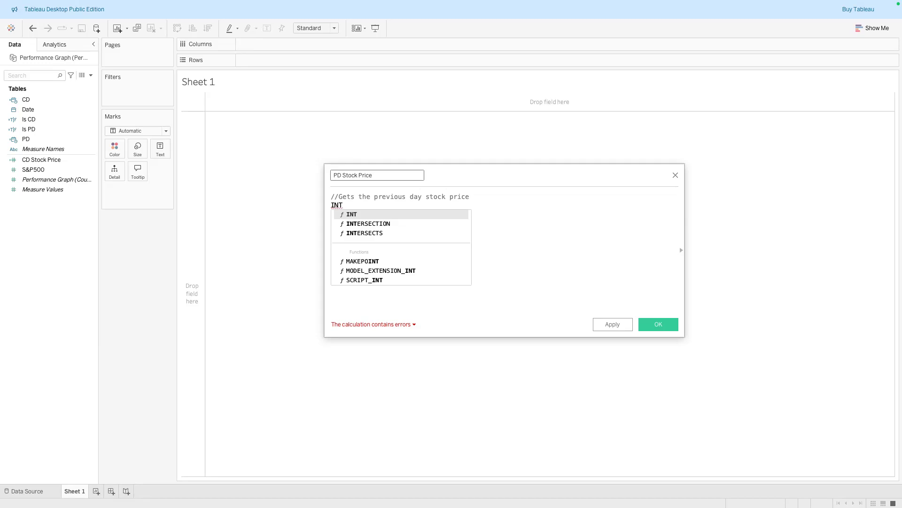
type(")")
key("BackSpace")
type("([")
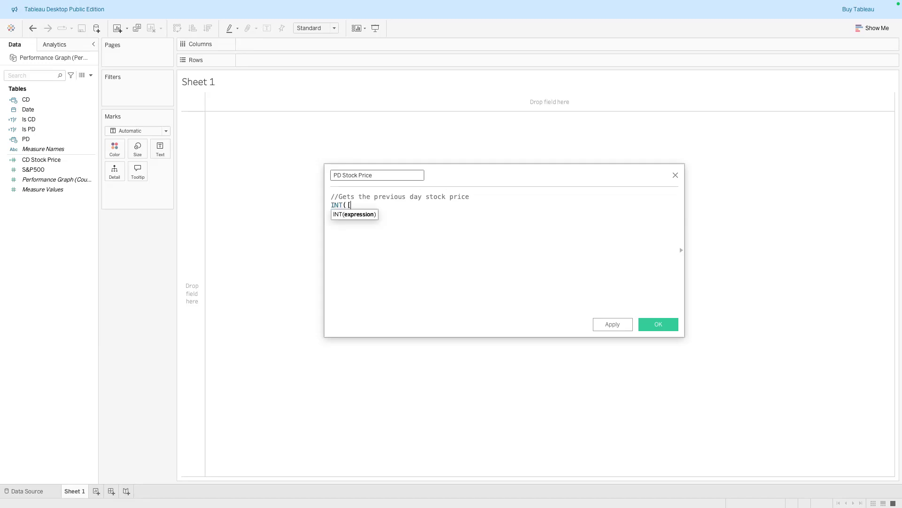
type("IS")
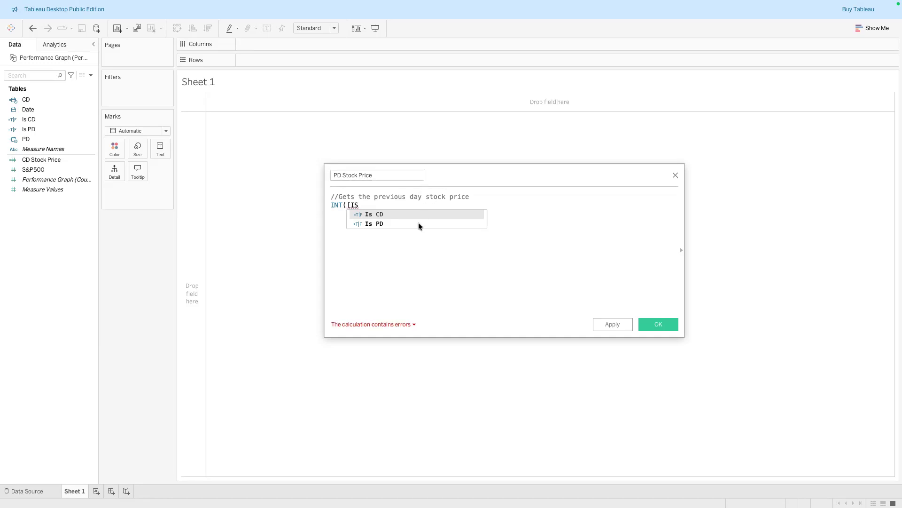
double_click(419, 223)
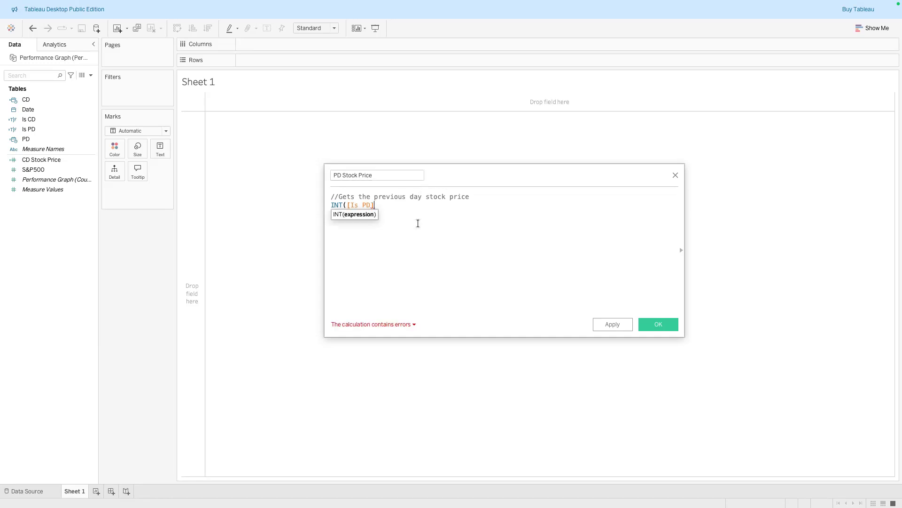
type(")*")
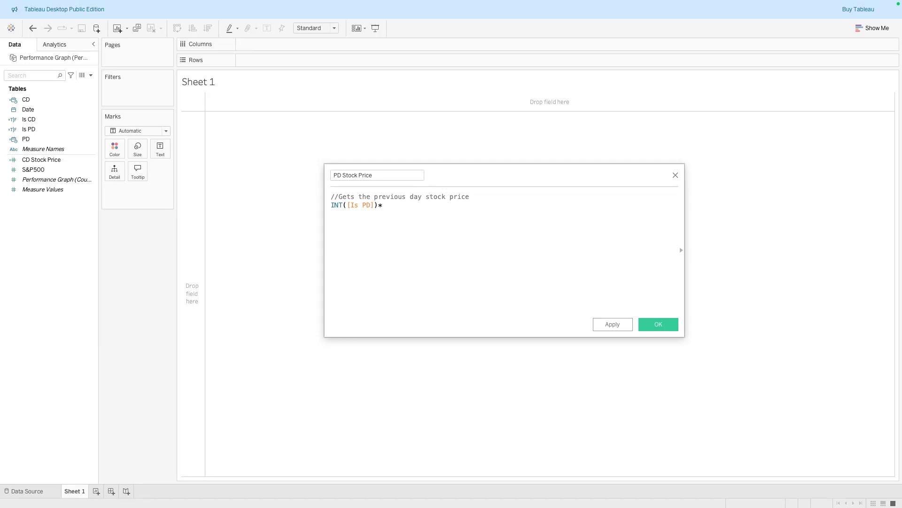
type("[S")
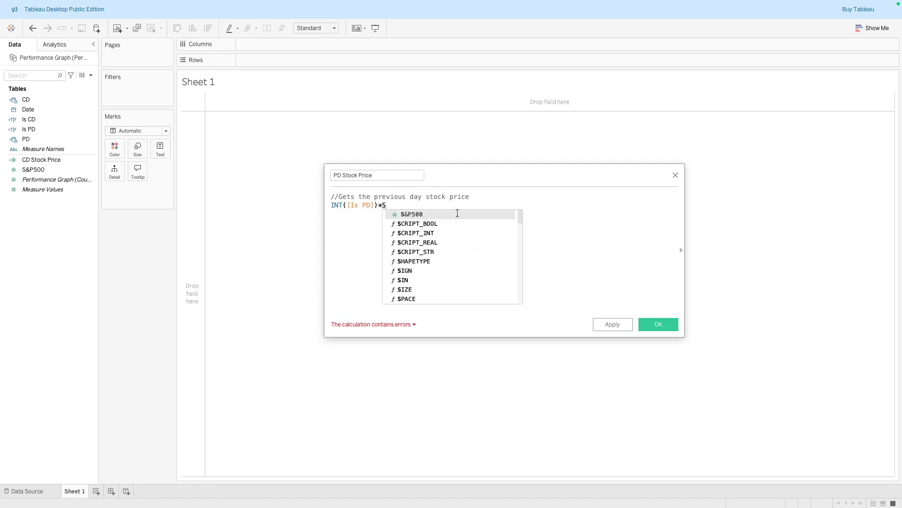
double_click(458, 212)
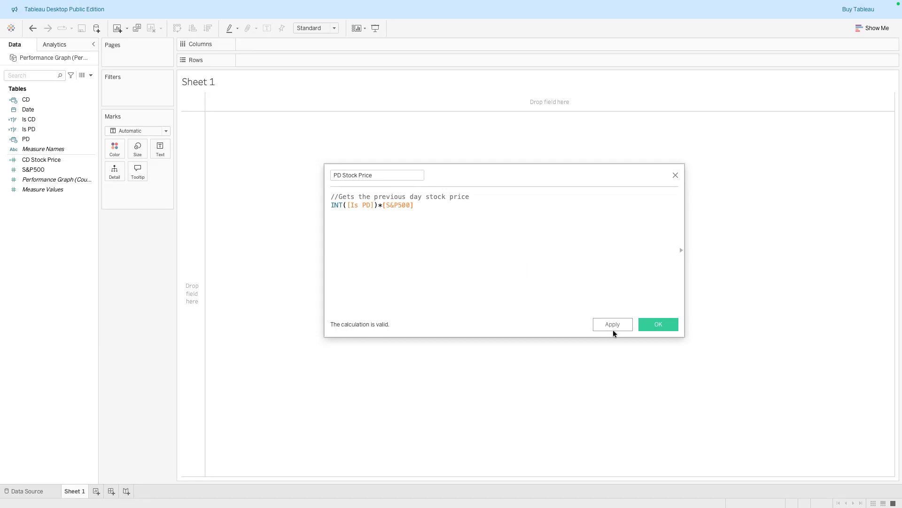
left_click(612, 323)
left_click(650, 326)
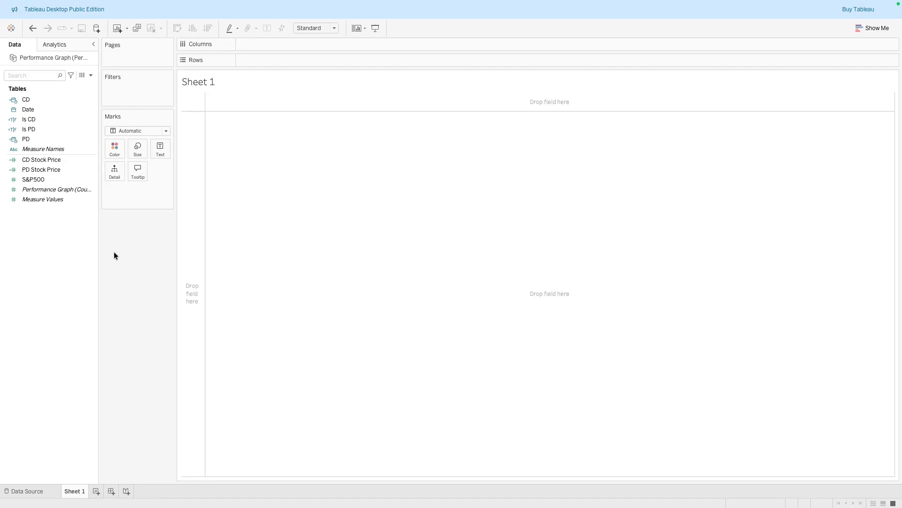
Create a new calculated field named DoD Diff with the comment //Day over day stock price difference
right_click(62, 236)
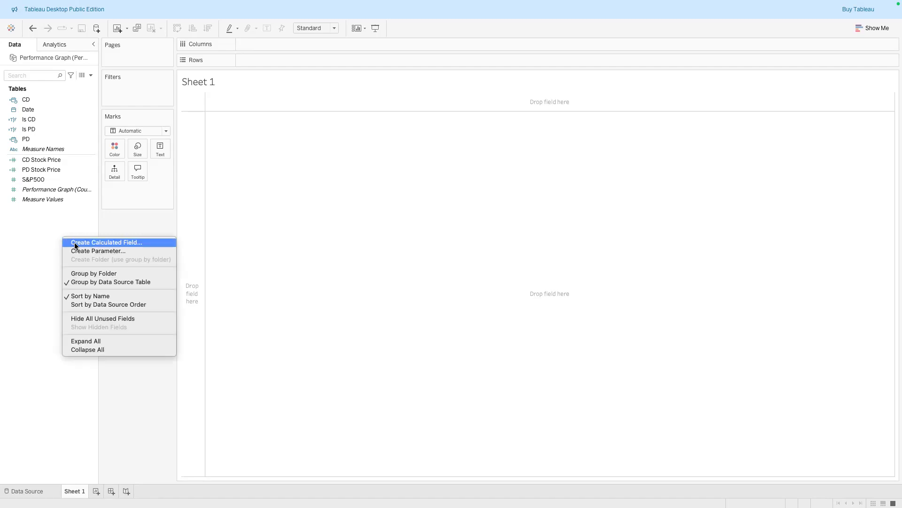
key("Return")
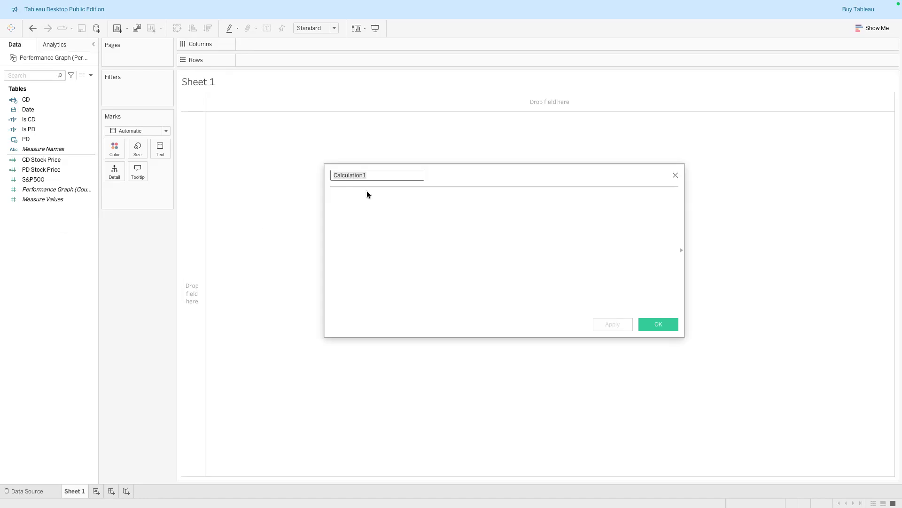
type("DoD Diff")
key("Tab")
type("//")
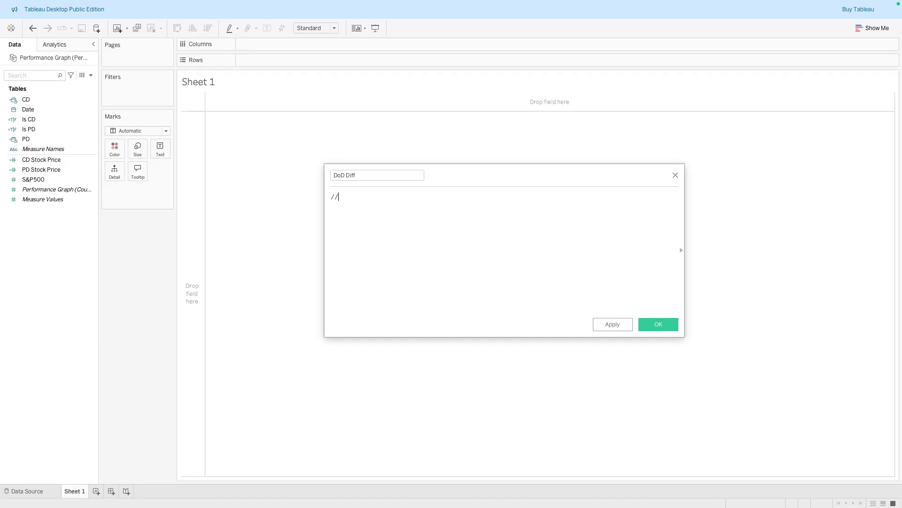
type("Day over day")
type("stock price difference")
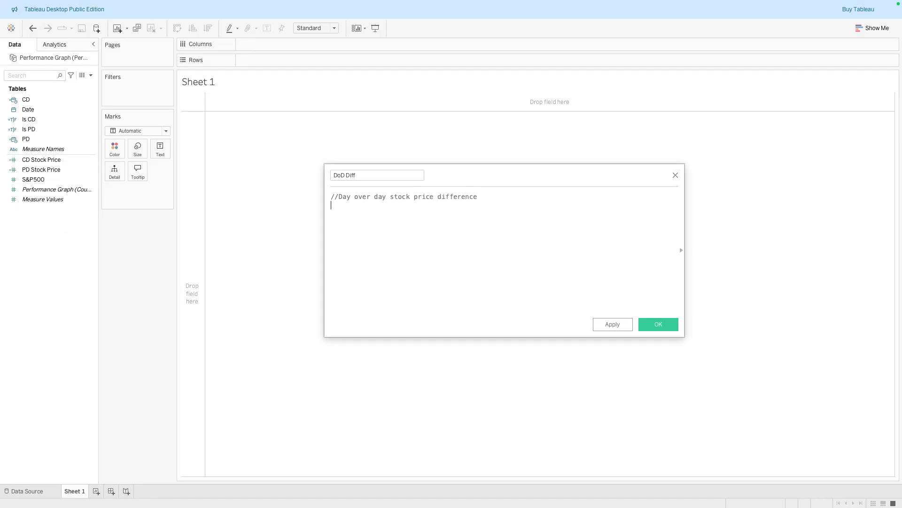
Write the DoD Diff formula SUM([CD Stock Price])-SUM([PD Stock Price]), then apply and save the field
key("Return")
type("SUM")
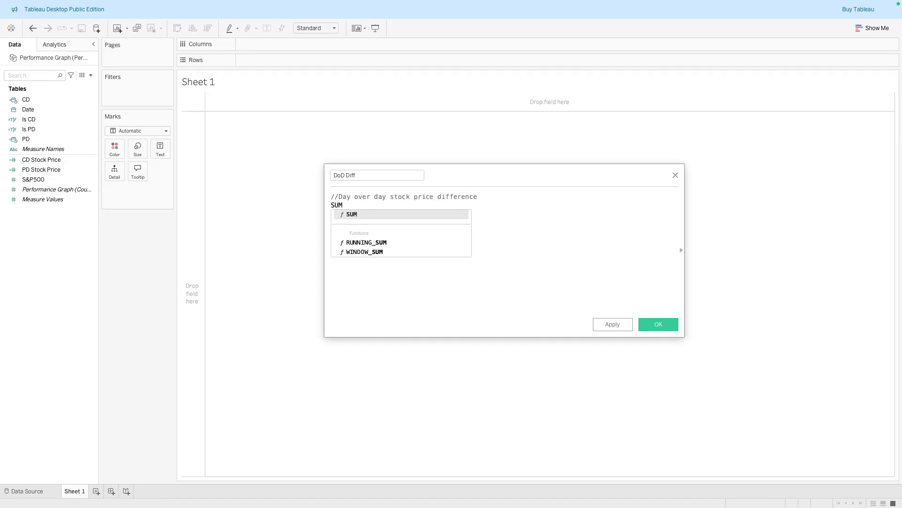
left_click(396, 214)
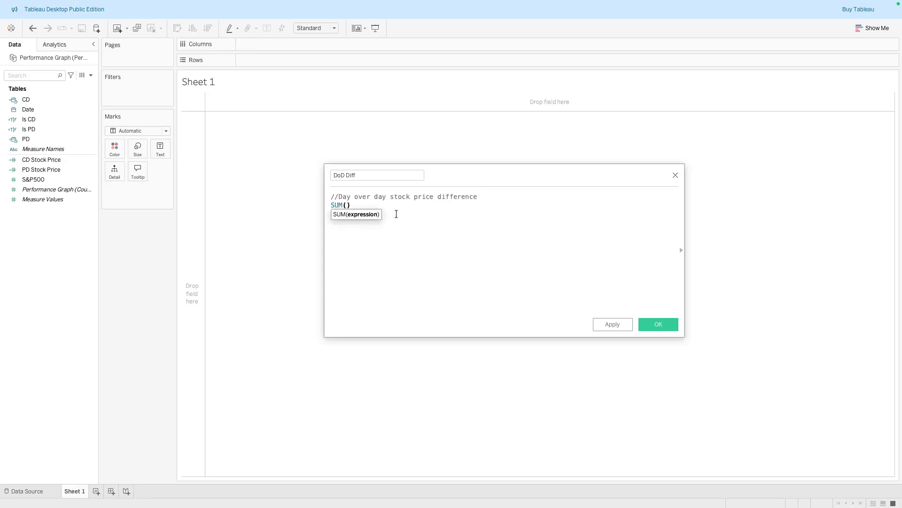
type("[CD")
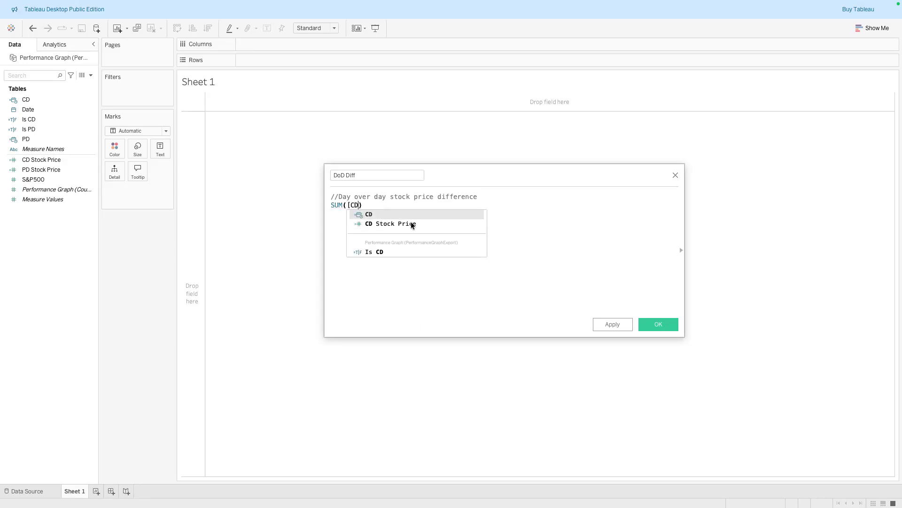
left_click(412, 225)
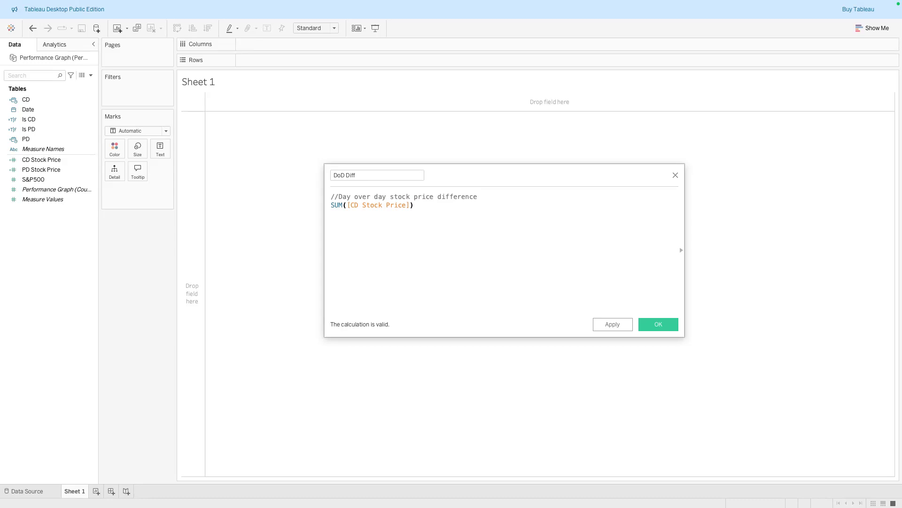
type("-SUM(P")
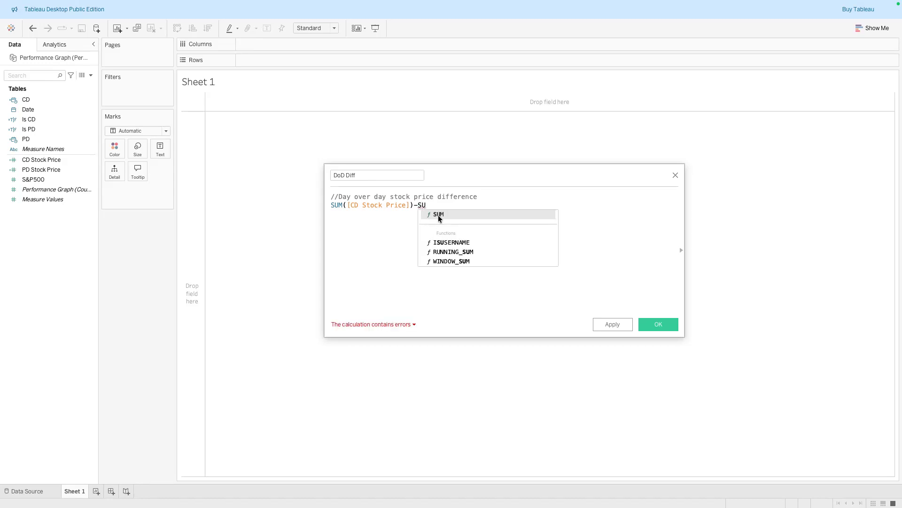
left_click(438, 214)
type("P")
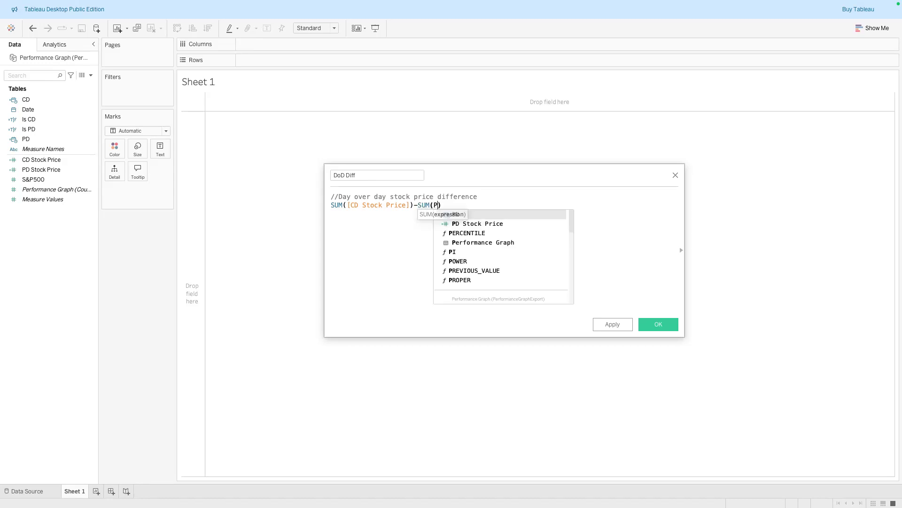
left_click(466, 224)
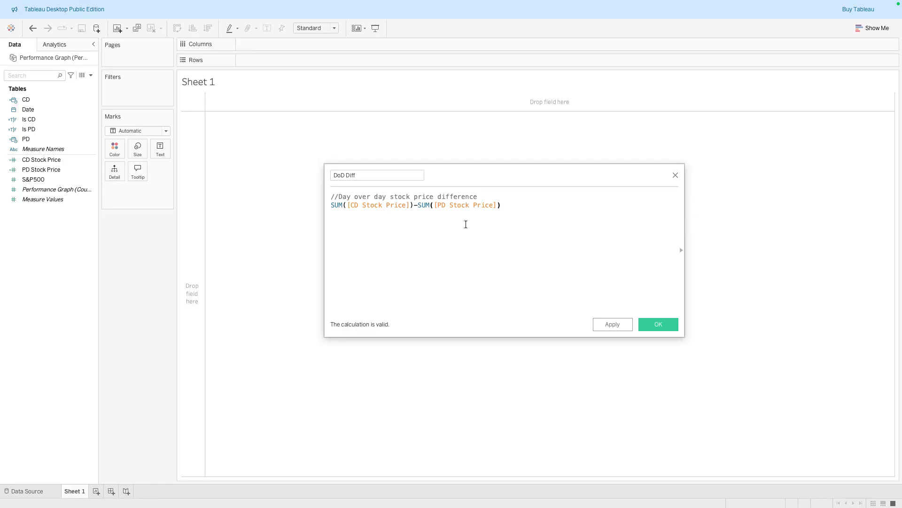
left_click(621, 325)
left_click(657, 325)
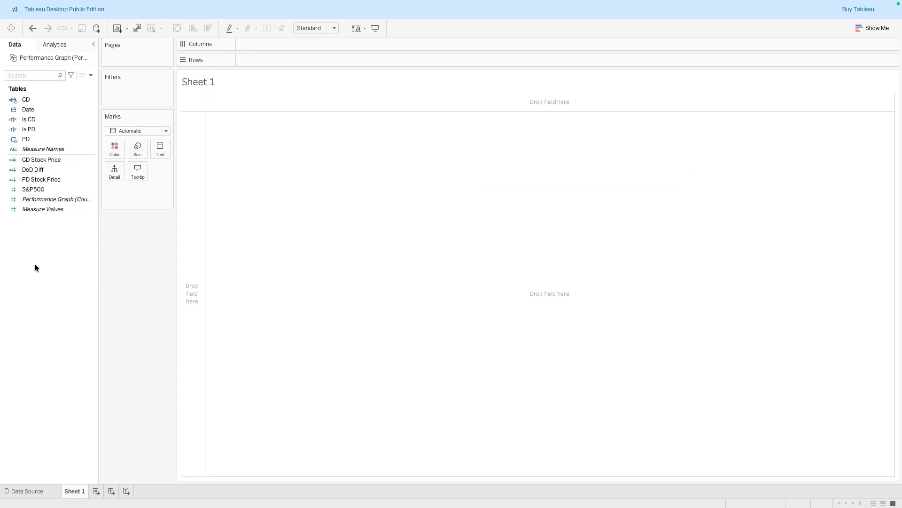
Create another calculated field named DoD Diff %
right_click(41, 281)
left_click(54, 285)
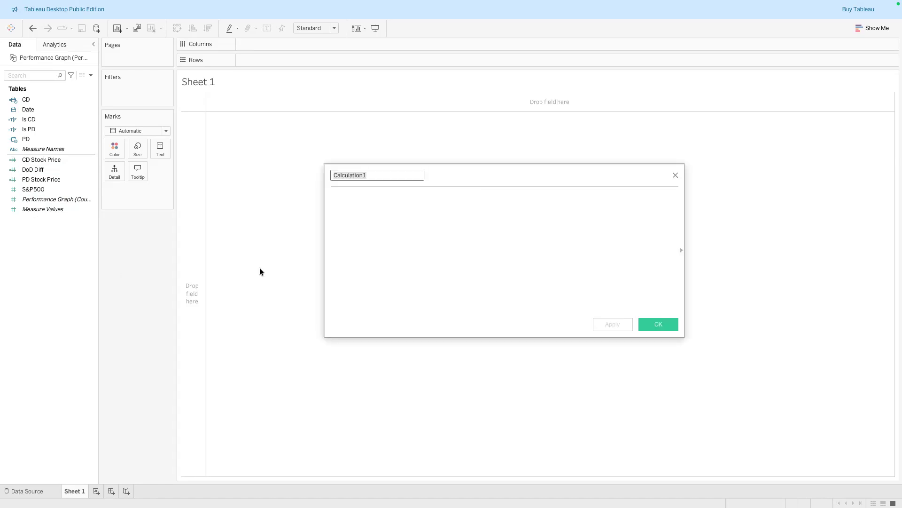
type("DoD Diff %")
left_click(331, 196)
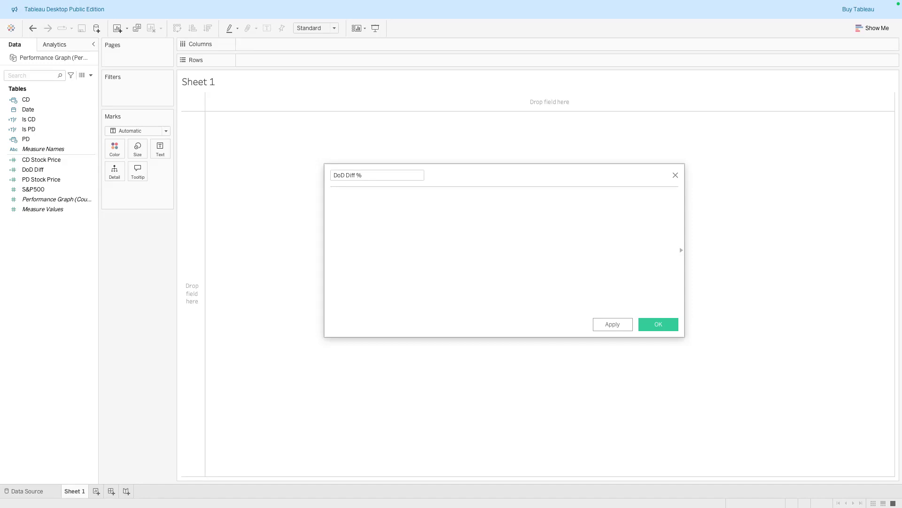
Write the DoD Diff % formula [DoD Diff]/SUM([PD Stock Price]), then apply and save the field
type("DoD")
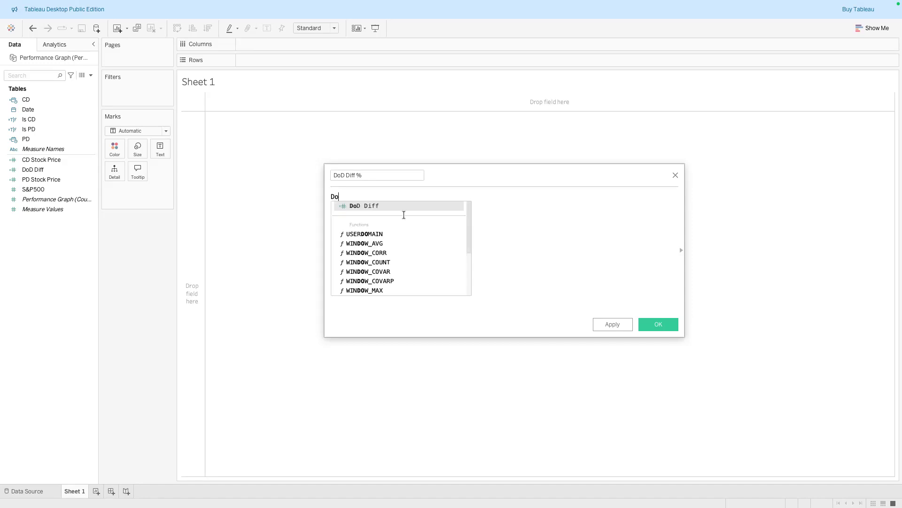
left_click(437, 205)
type("/")
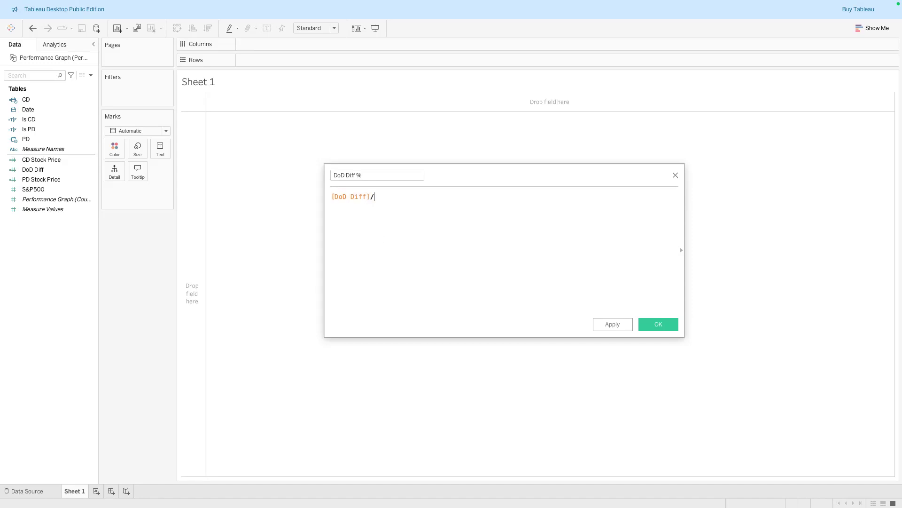
type("SUM(PD")
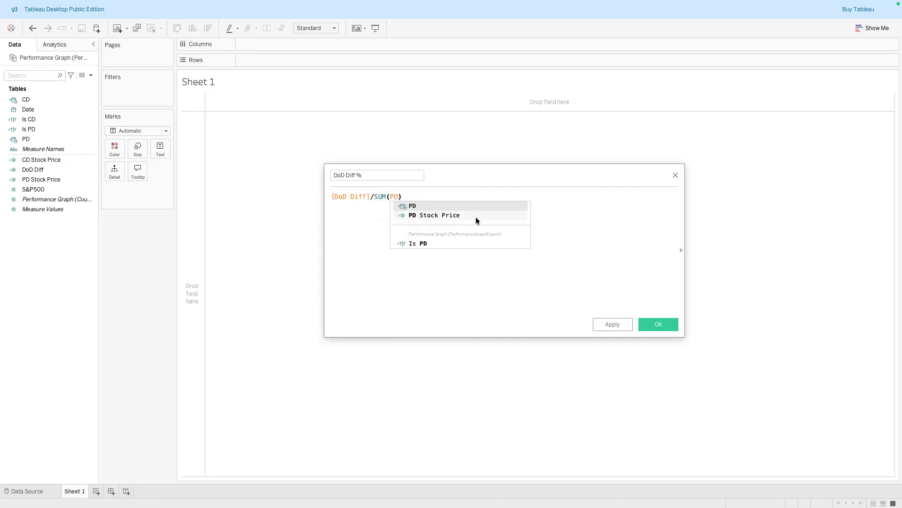
left_click(476, 217)
left_click_drag(376, 197, 387, 196)
double_click(381, 198)
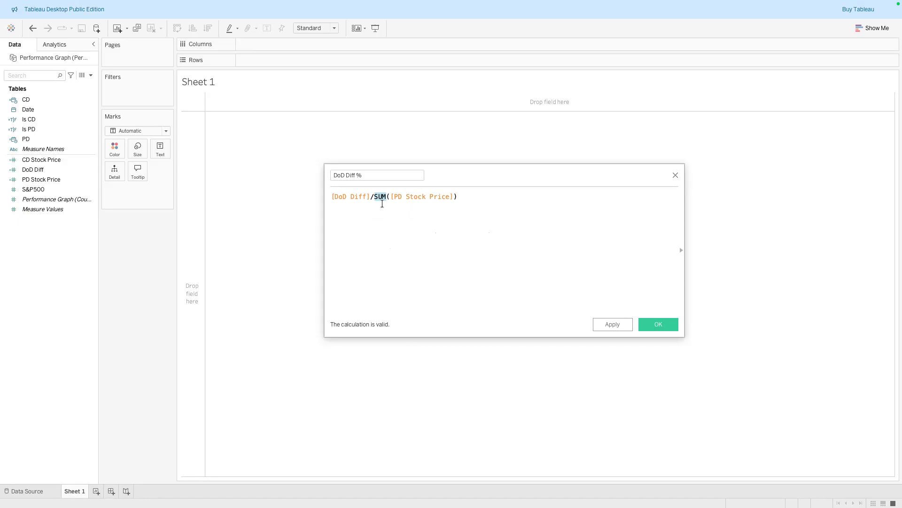
left_click(338, 203)
left_click(607, 324)
left_click(654, 325)
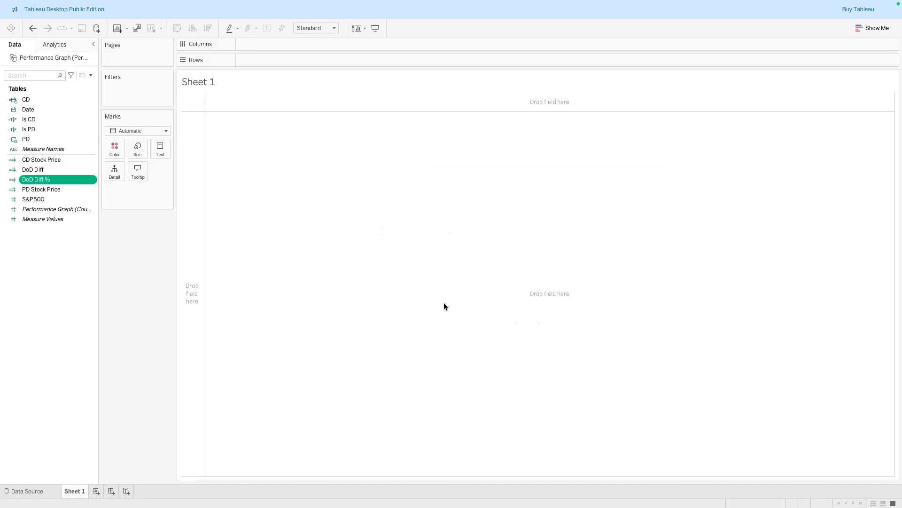
Set the default number format of DoD Diff % to the custom format +0.00%;-0.00%
right_click(90, 180)
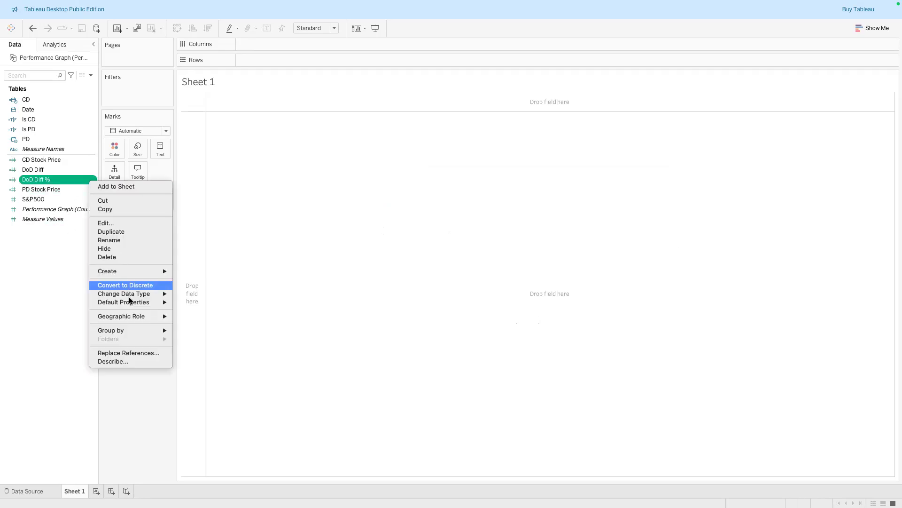
mouse_move(131, 302)
left_click(209, 317)
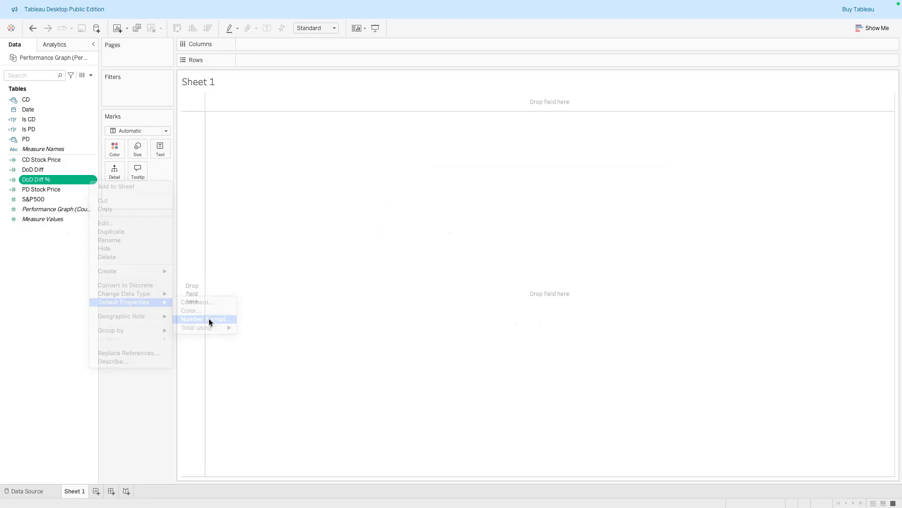
left_click(358, 250)
left_click(471, 209)
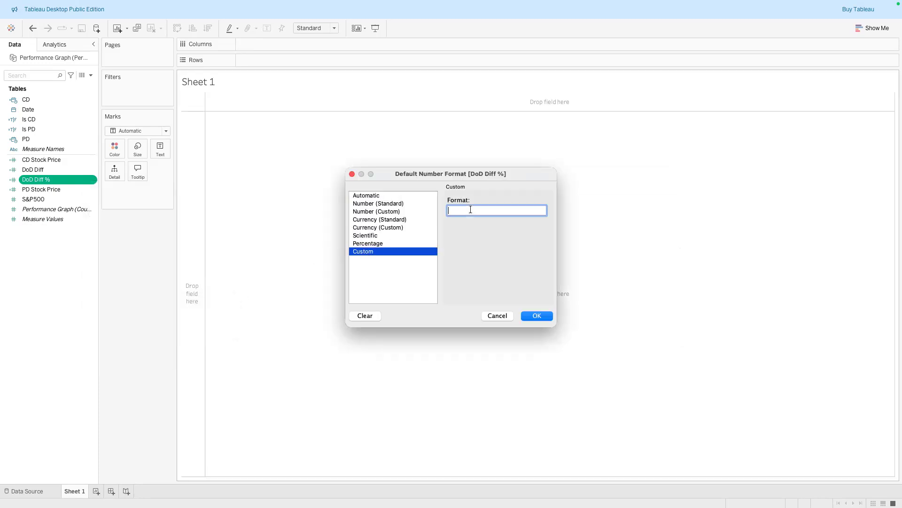
type("+0.00%;-0.00%")
left_click(535, 315)
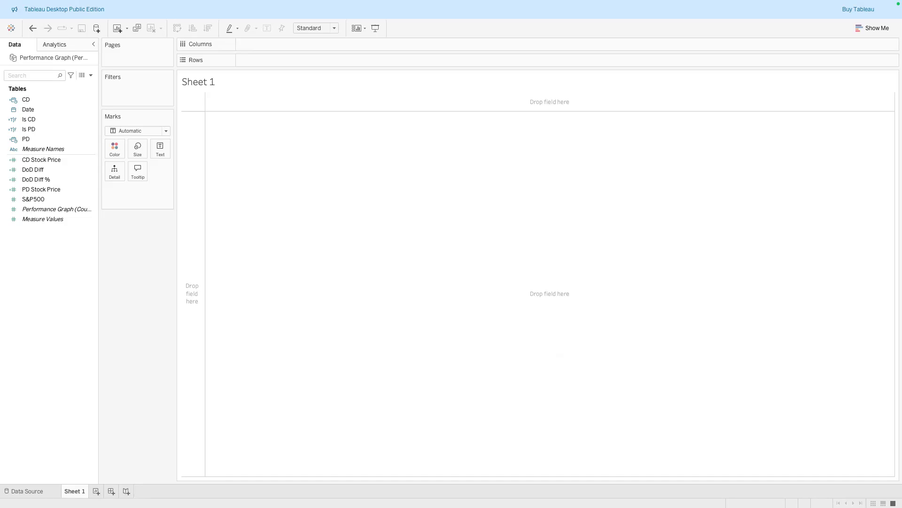
Duplicate the DoD Diff % field and rename the copy to DoD Diff % (pos)
left_click(80, 190)
left_click(50, 179)
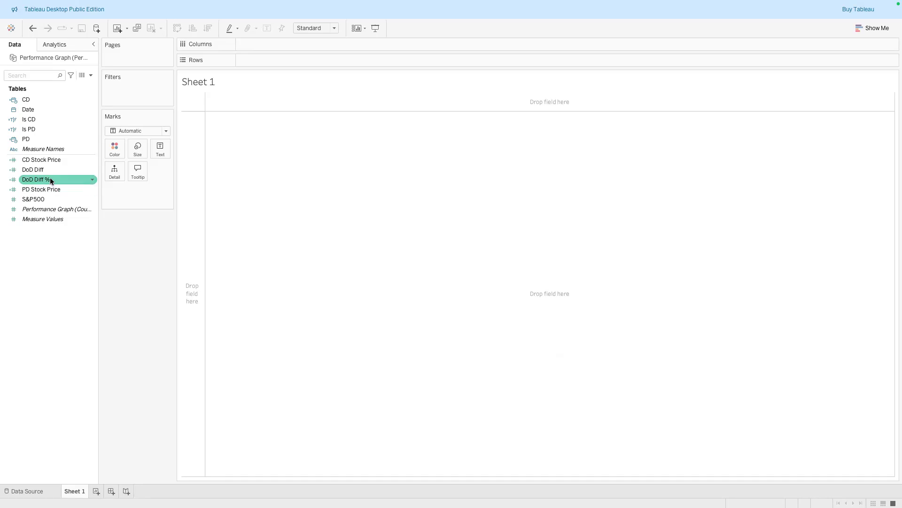
right_click(51, 180)
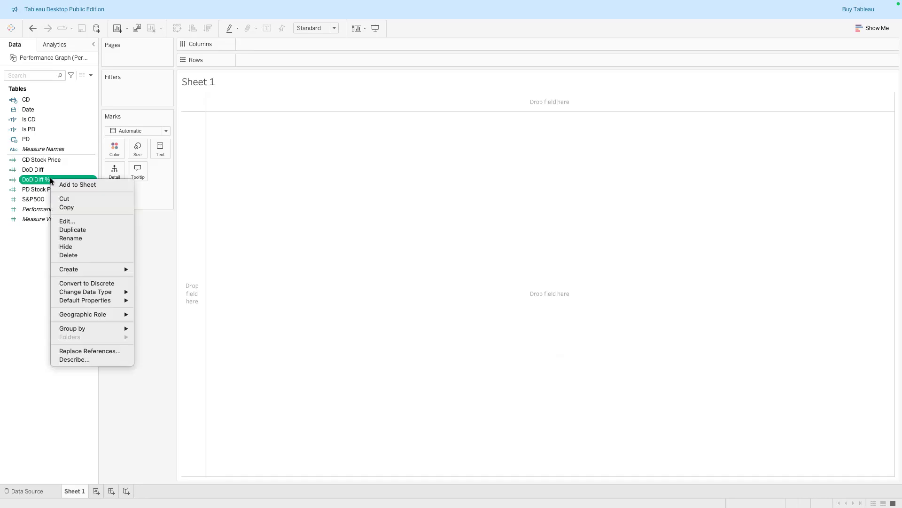
left_click(88, 228)
right_click(71, 188)
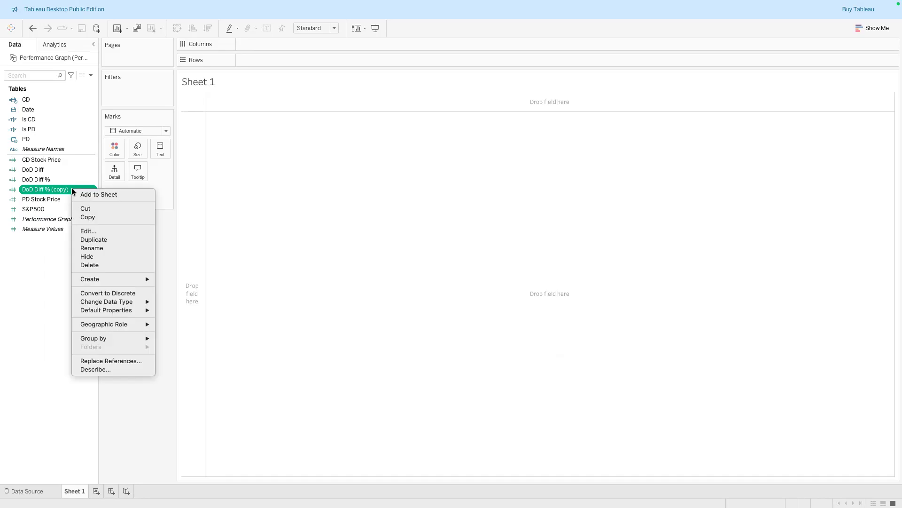
left_click(102, 232)
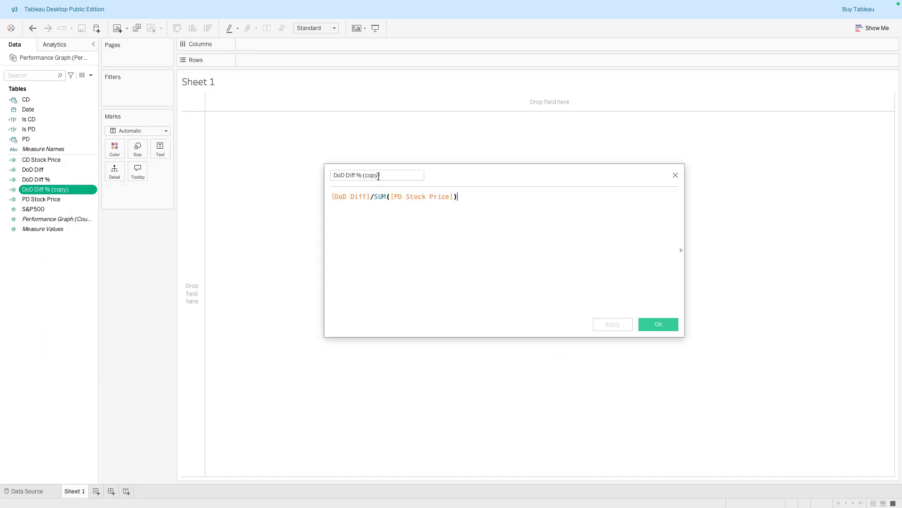
left_click(382, 175)
key("BackSpace")
key("BackSpace")
key("BackSpace")
key("BackSpace")
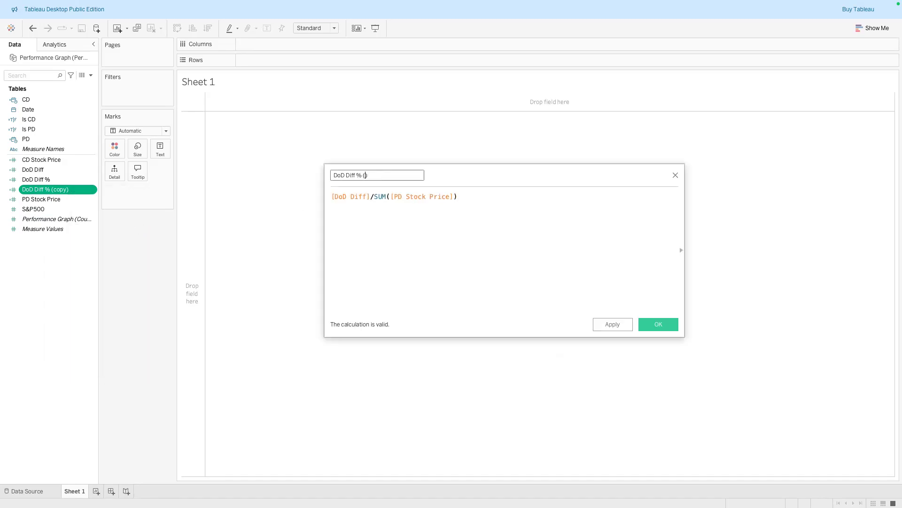
type("pos")
Add the comment //Captures all the positive percentage change in the day to day stock price above the formula
left_click(331, 196)
key("Return")
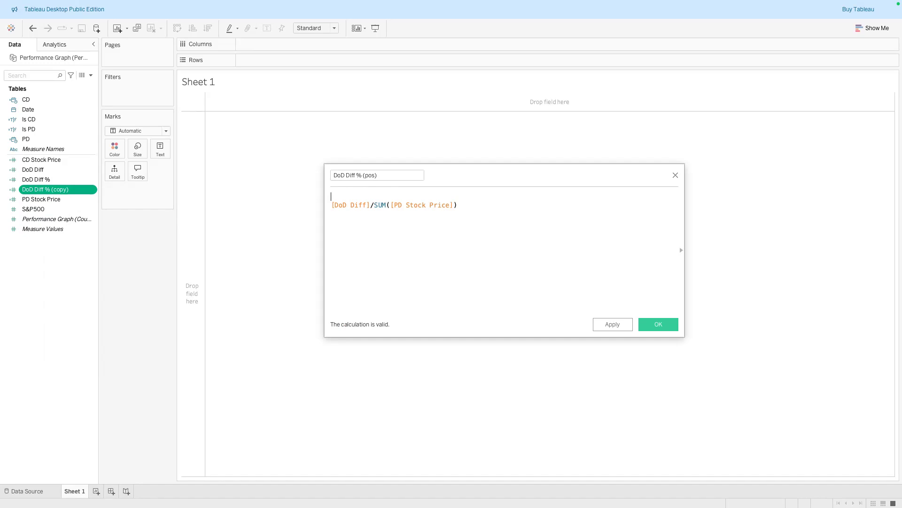
type("//Captures all the positive percentage change in the day to day stock price")
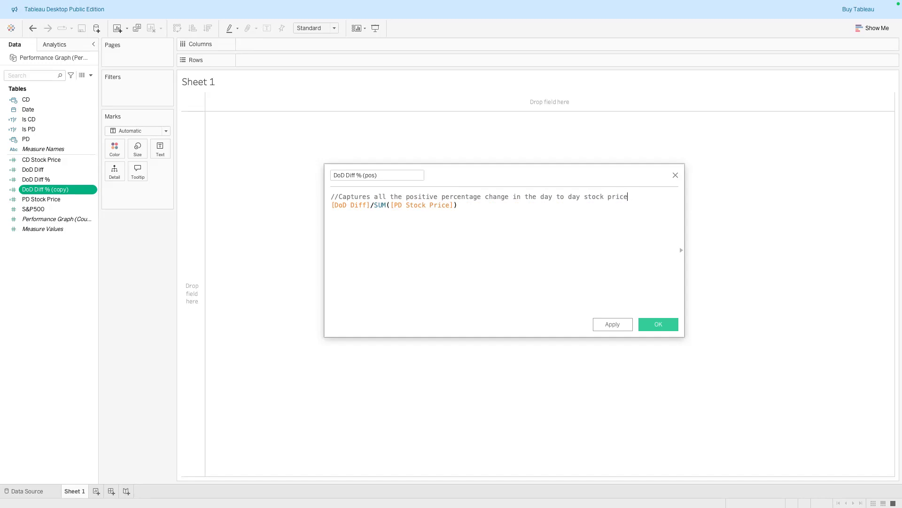
key("Return")
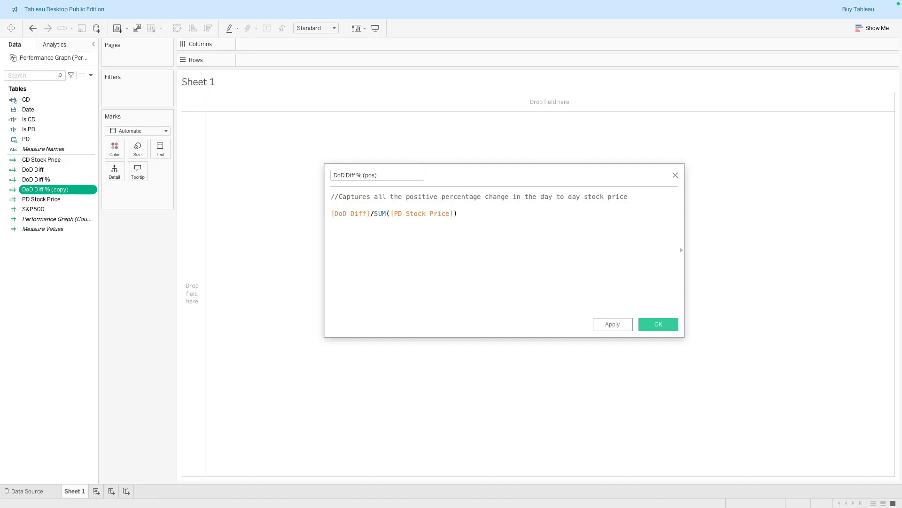
Rewrite the DoD Diff % (pos) formula as IF [DoD Diff %] > 0 THEN [DoD Diff]/SUM([PD Stock Price]) ELSE 0 END, then apply and save
key("Return")
type("IF")
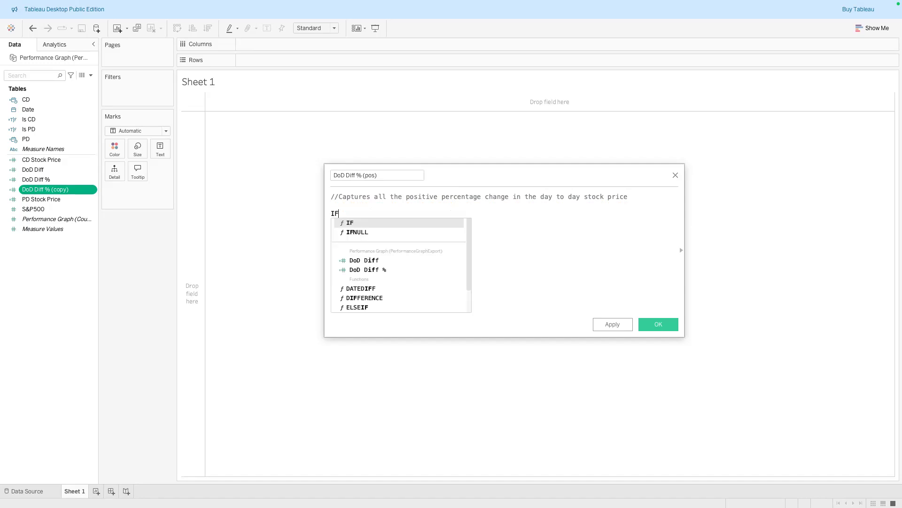
left_click(372, 222)
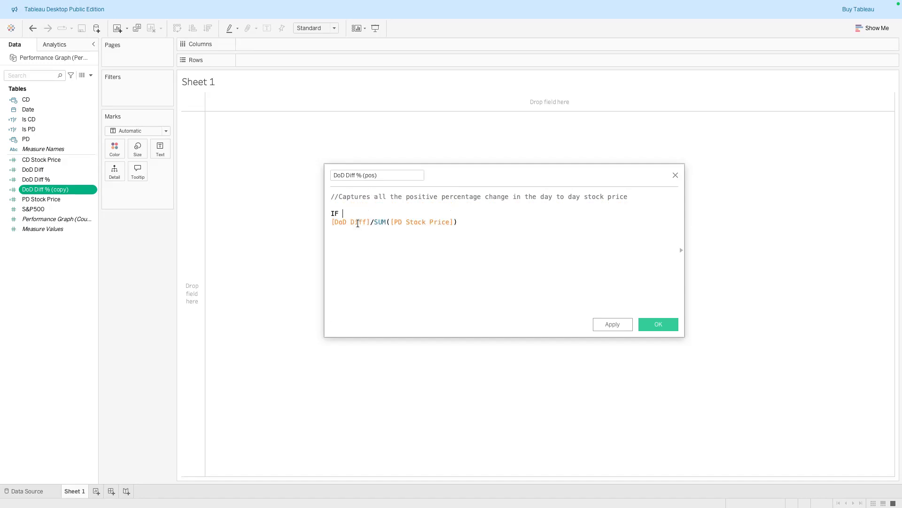
type("[Do")
left_click(368, 230)
type("> 0")
left_click(331, 223)
type("THEN")
left_click(491, 223)
key("Return")
type("ELSE ")
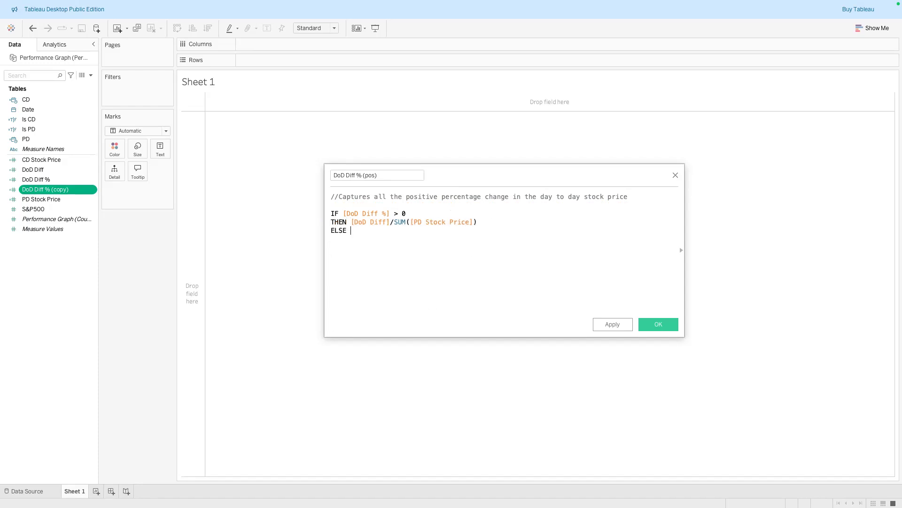
type("0")
key("Return")
type("END")
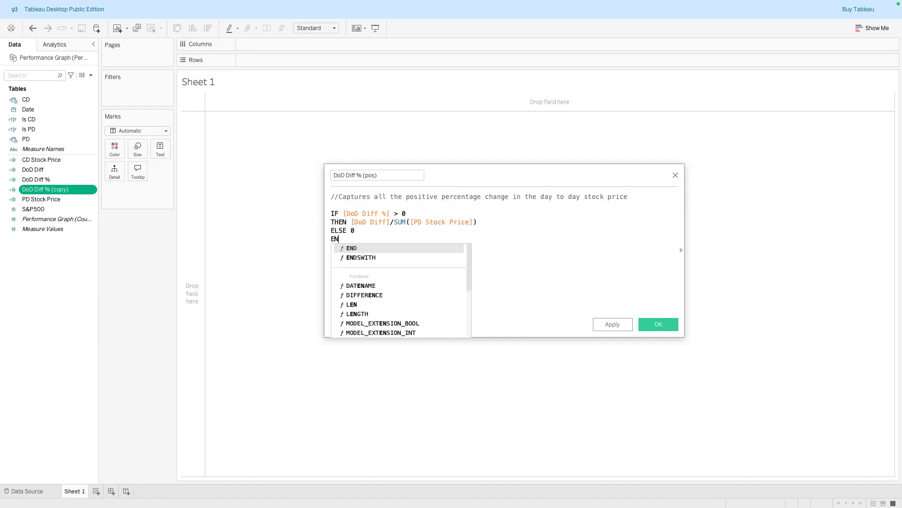
left_click(456, 248)
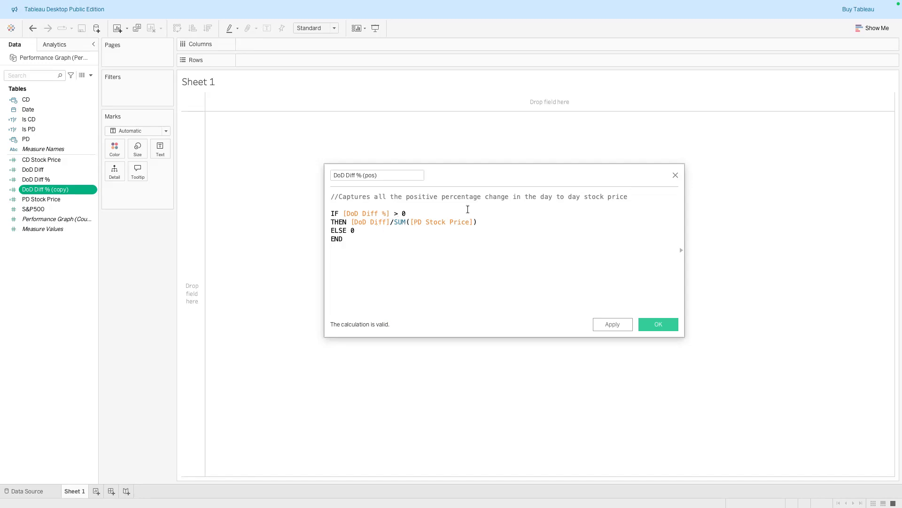
left_click_drag(351, 221, 477, 222)
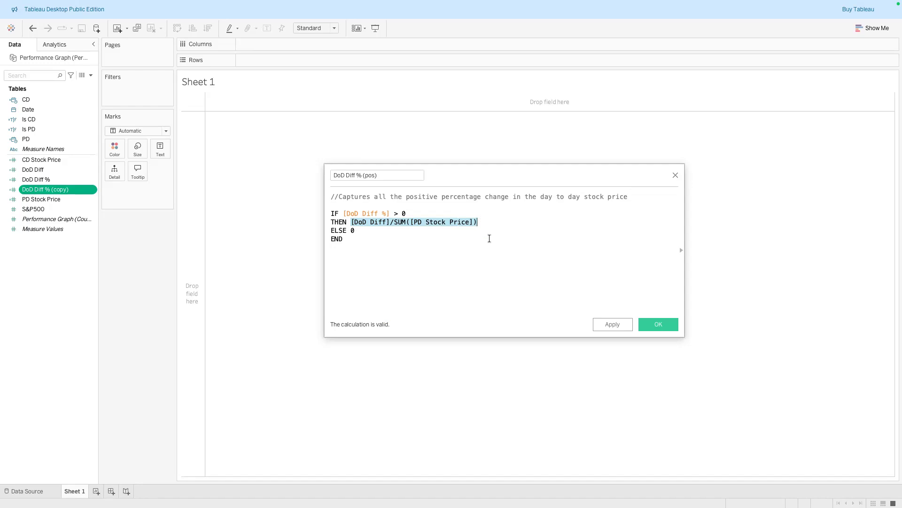
left_click(453, 232)
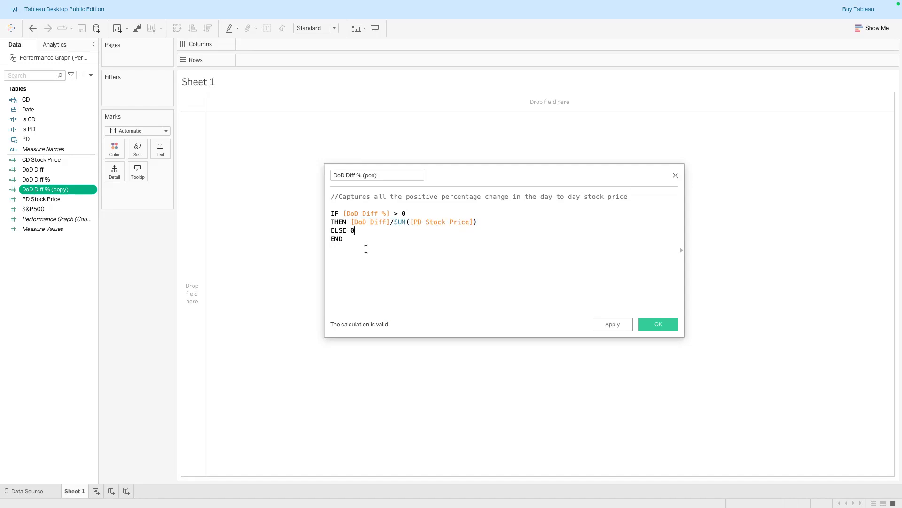
left_click(606, 325)
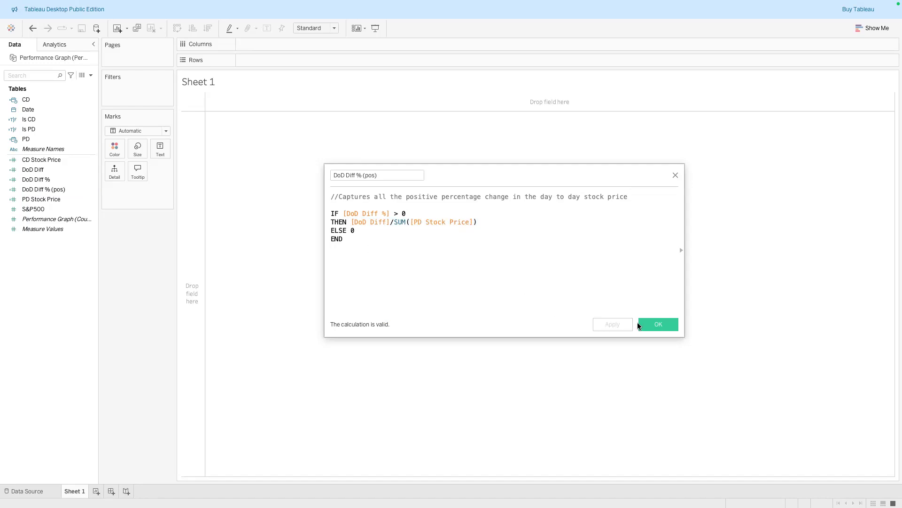
left_click(674, 323)
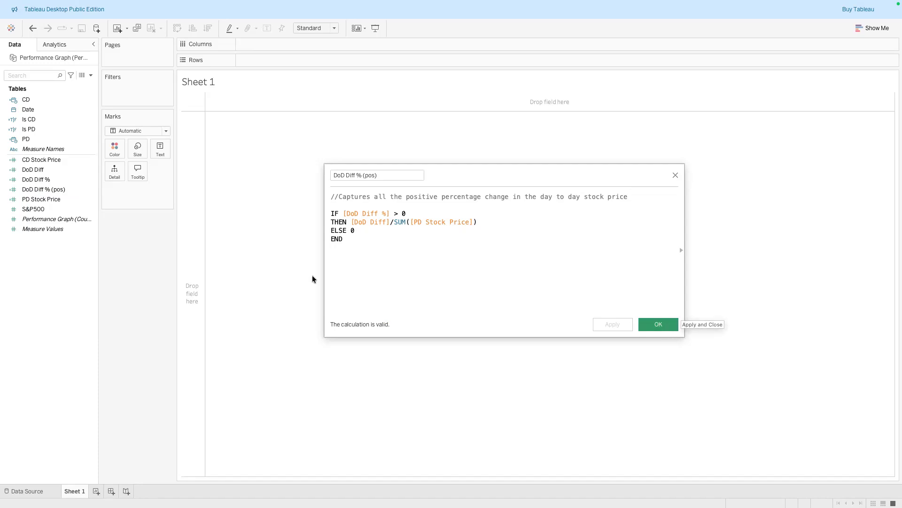
Duplicate the DoD Diff % (pos) field and rename the copy to DoD Diff % (neg)
right_click(54, 190)
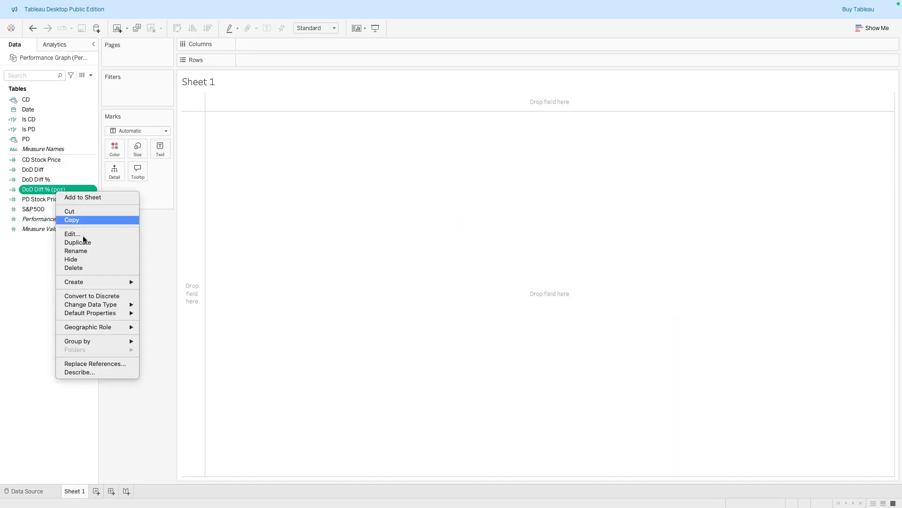
left_click(83, 241)
right_click(73, 199)
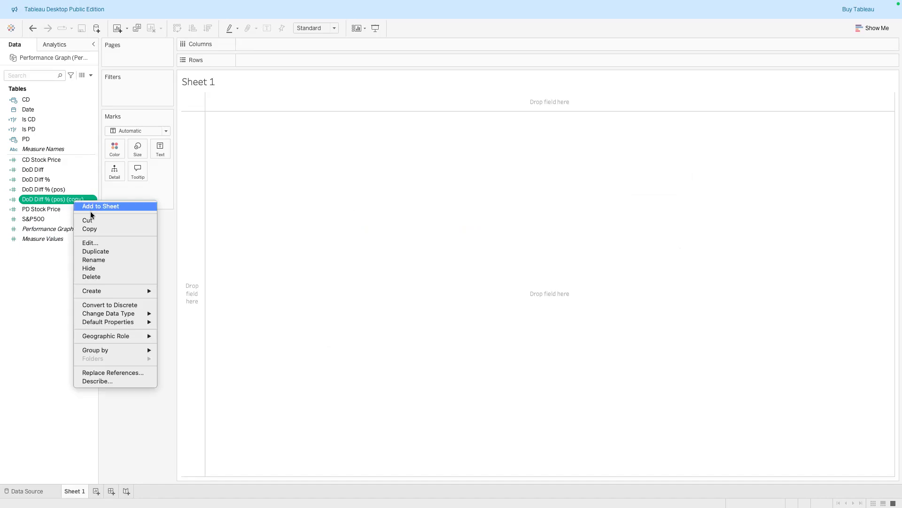
left_click(96, 243)
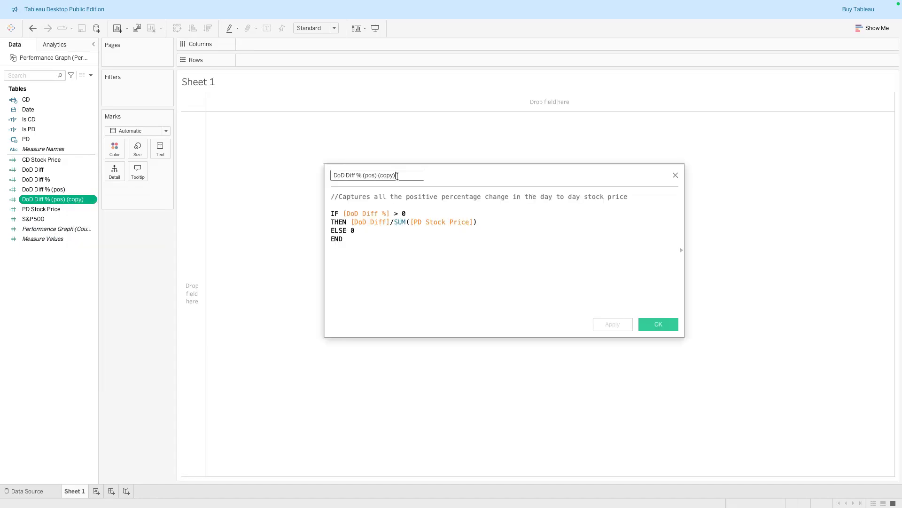
type("neg")
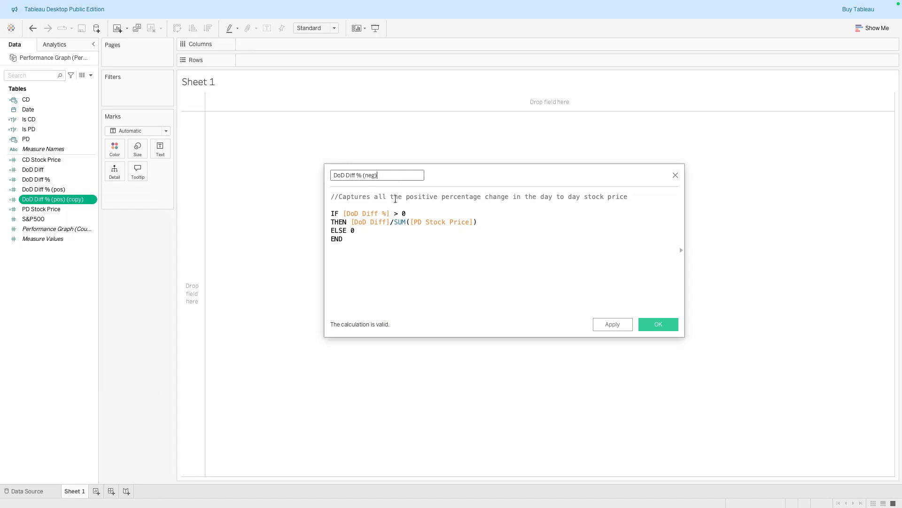
Change the comment to negative, the condition to < 0 and the ELSE result to NULL, then apply and save
mouse_move(405, 198)
left_mouse_down()
mouse_move(439, 198)
mouse_move(423, 199)
left_mouse_up()
type("nega")
left_click_drag(397, 214, 350, 231)
type("<")
type("NULL")
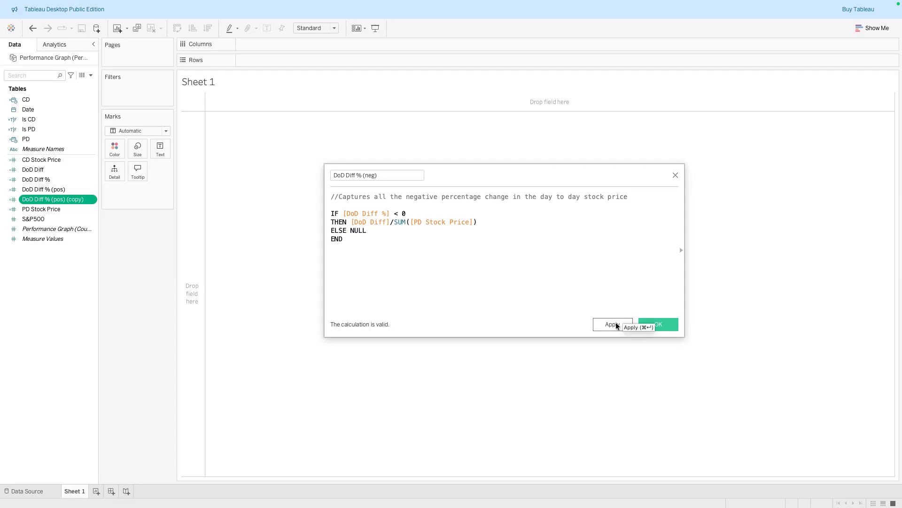
left_click_drag(368, 230, 349, 231)
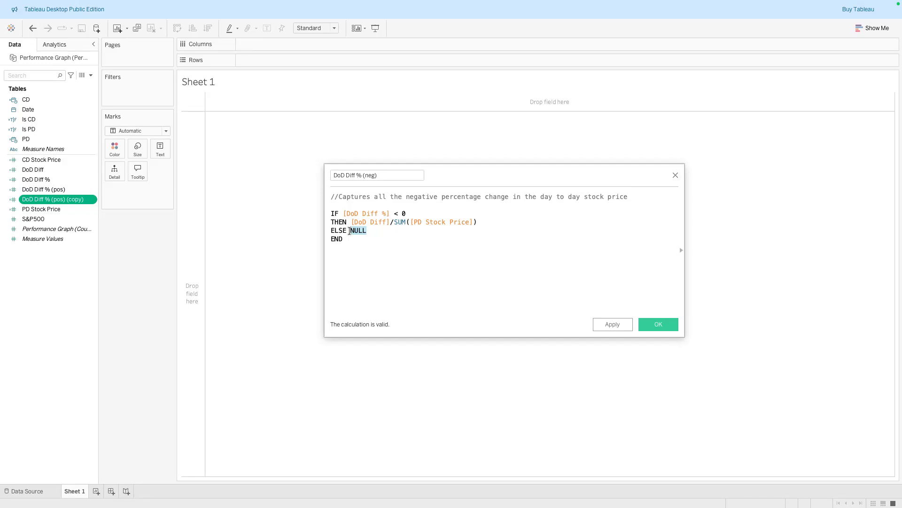
left_click(459, 244)
left_click(613, 323)
left_click(659, 325)
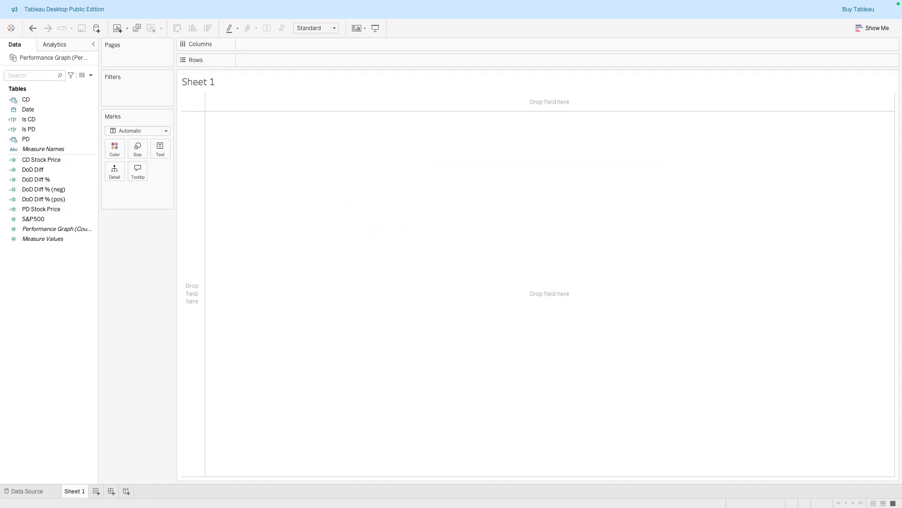
Add CD Stock Price, DoD Diff %, PD Stock Price, DoD Diff % (pos) and DoD Diff % (neg) to the Text mark
left_click_drag(50, 159, 156, 148)
left_click(44, 170)
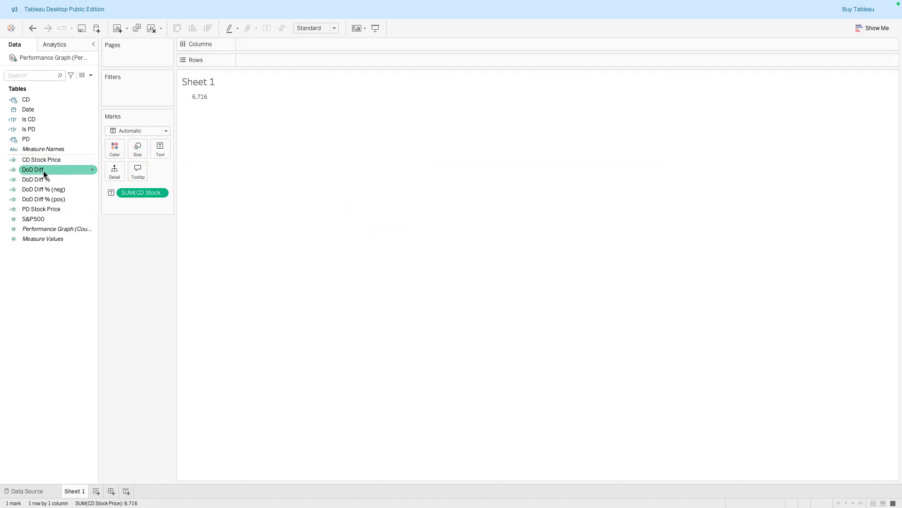
left_click(43, 177)
left_click_drag(43, 179, 155, 154)
left_click(49, 190)
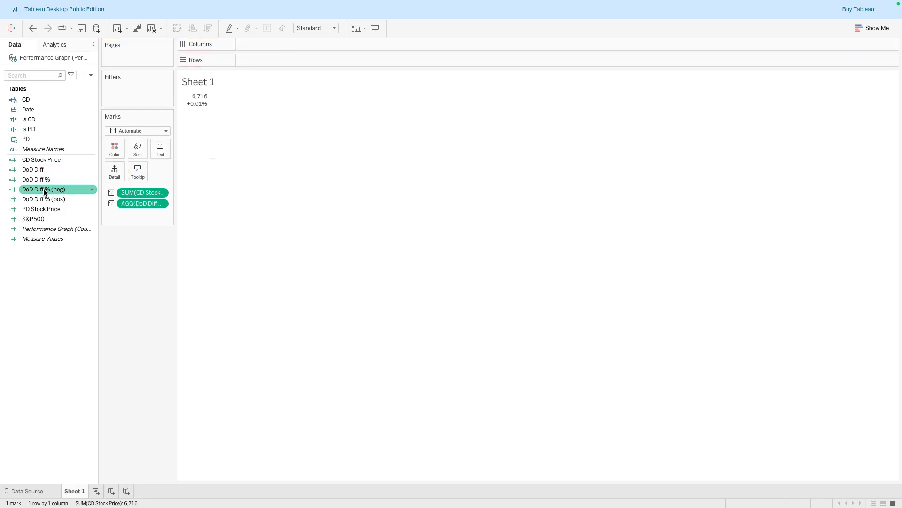
left_click(37, 209)
left_click_drag(35, 210, 154, 151)
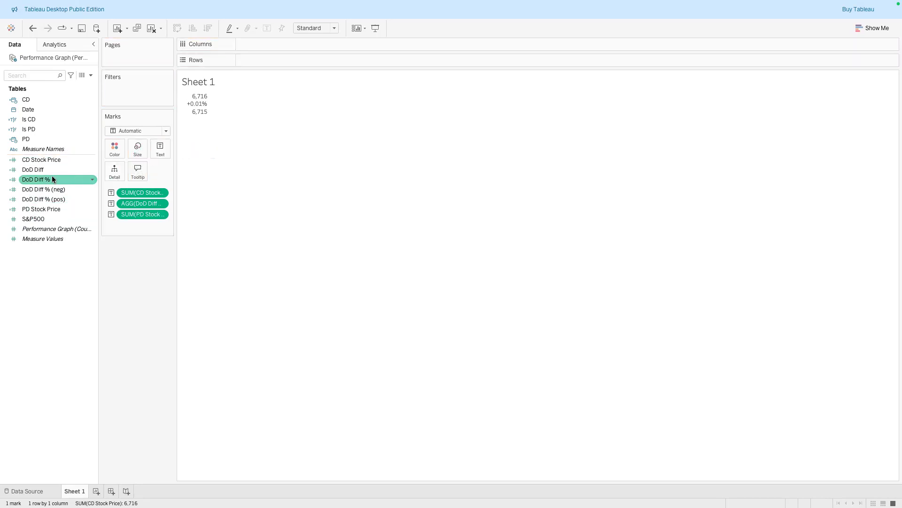
left_click(64, 228)
left_click(44, 199)
left_click_drag(44, 199, 163, 143)
left_click_drag(37, 190, 158, 151)
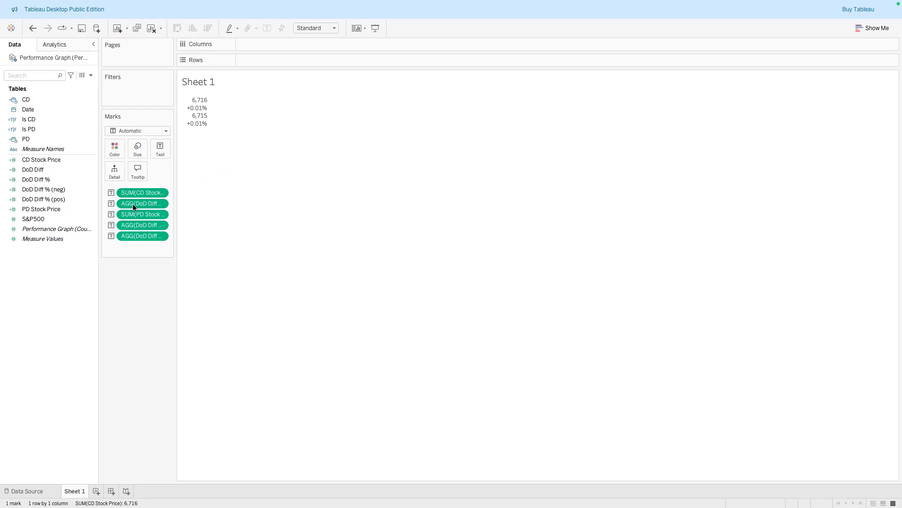
Open the text label editor and add a title line S&P 500 above the field lines
left_click(161, 147)
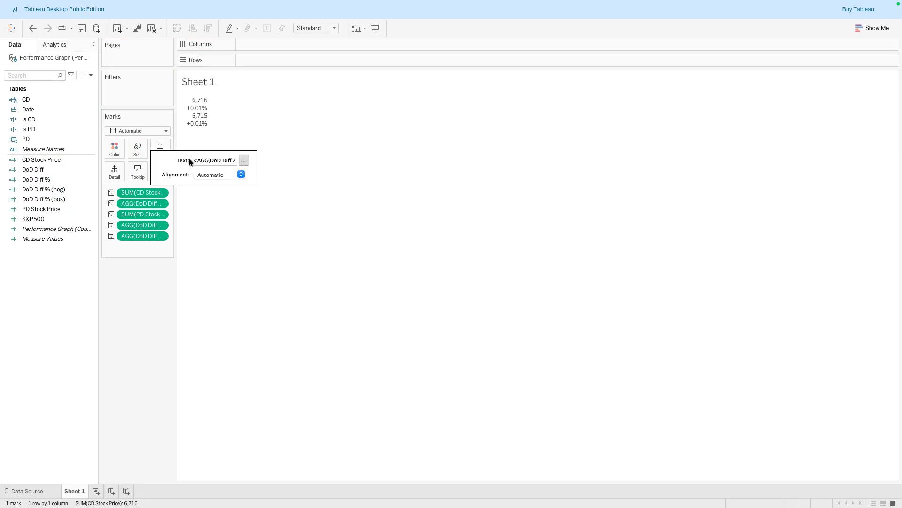
left_click(244, 161)
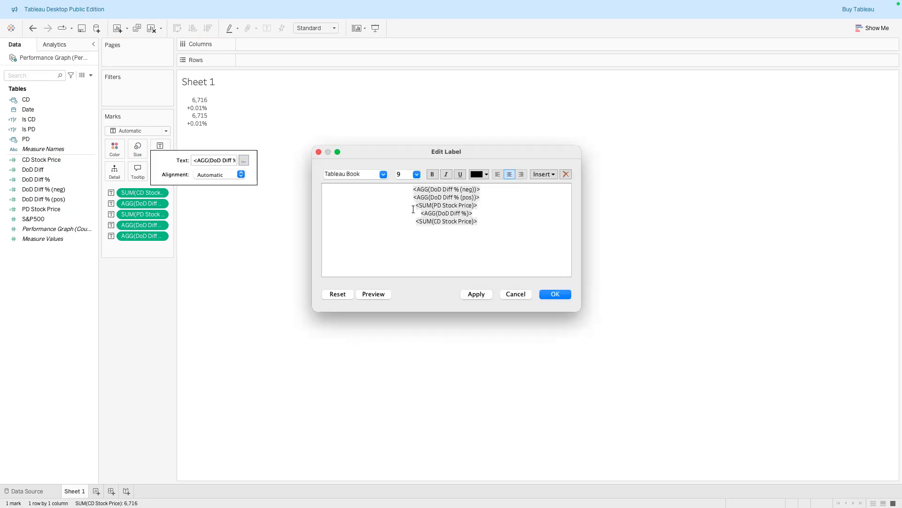
key("Return")
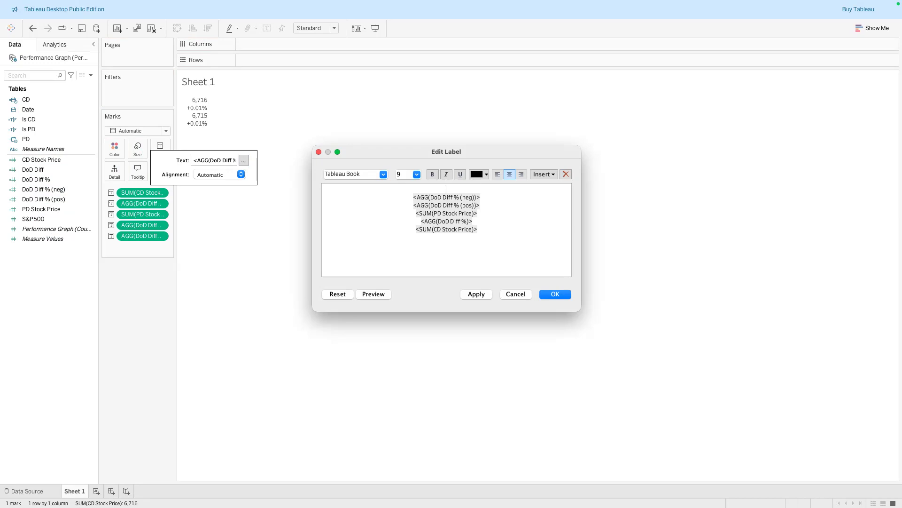
type("S&P 500")
Move the <SUM(CD Stock Price)> line directly under the title and follow it with a | separator
left_click_drag(484, 231, 410, 231)
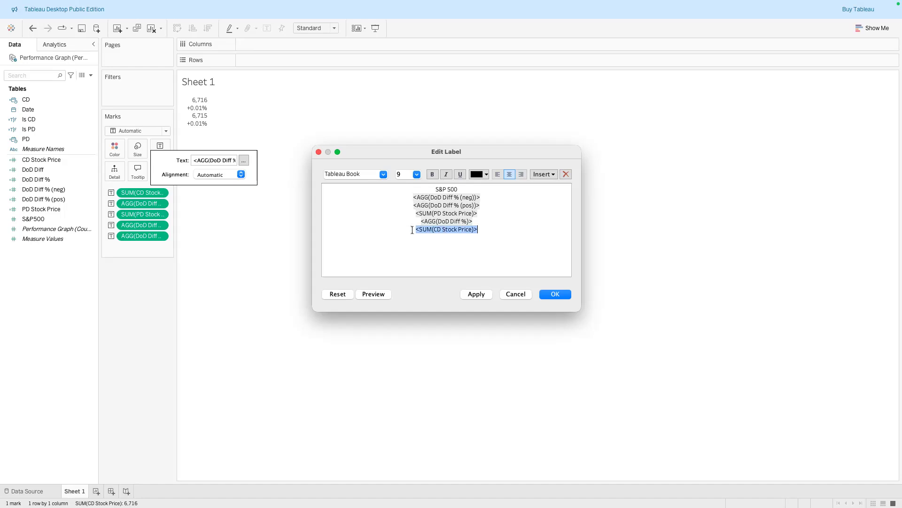
key("super+x")
left_click(467, 190)
key("Return")
key("super+v")
type("|")
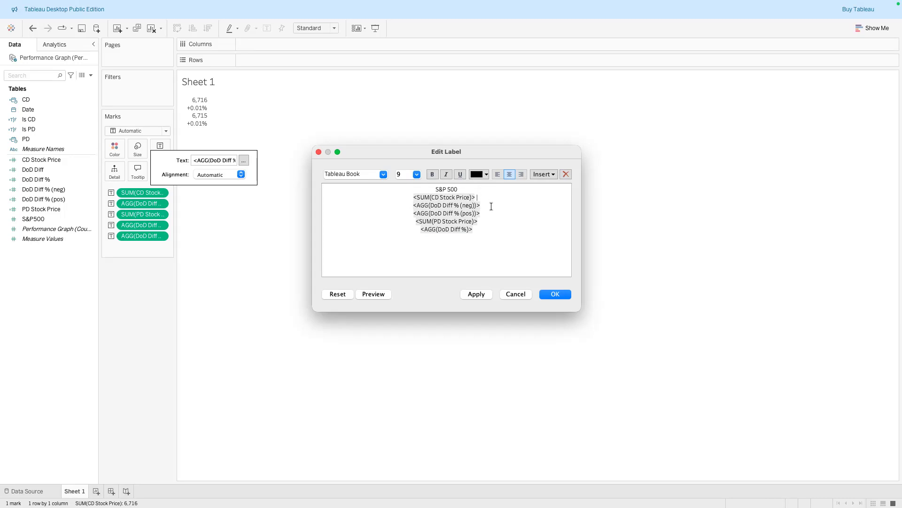
Put the DoD Diff % (pos) and DoD Diff % (neg) fields on the same line after the CD Stock Price separator
left_click_drag(482, 213, 409, 214)
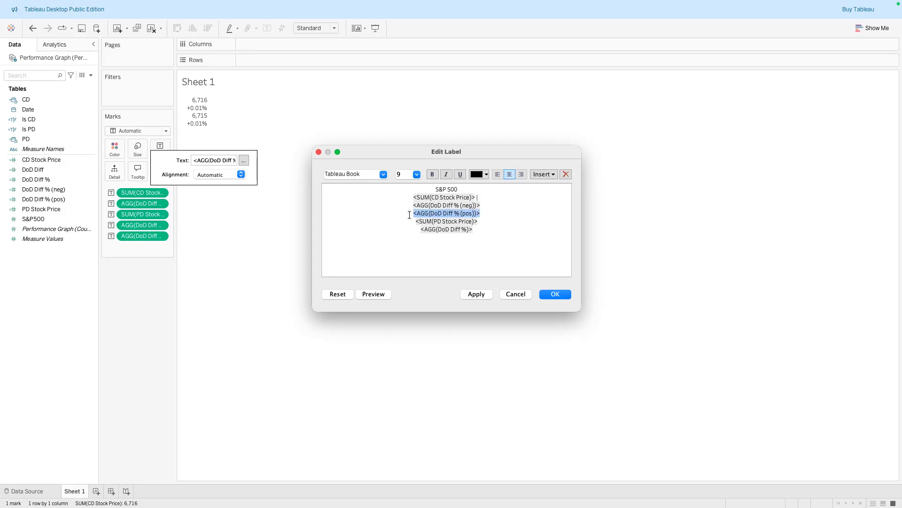
key("BackSpace")
key("super+v")
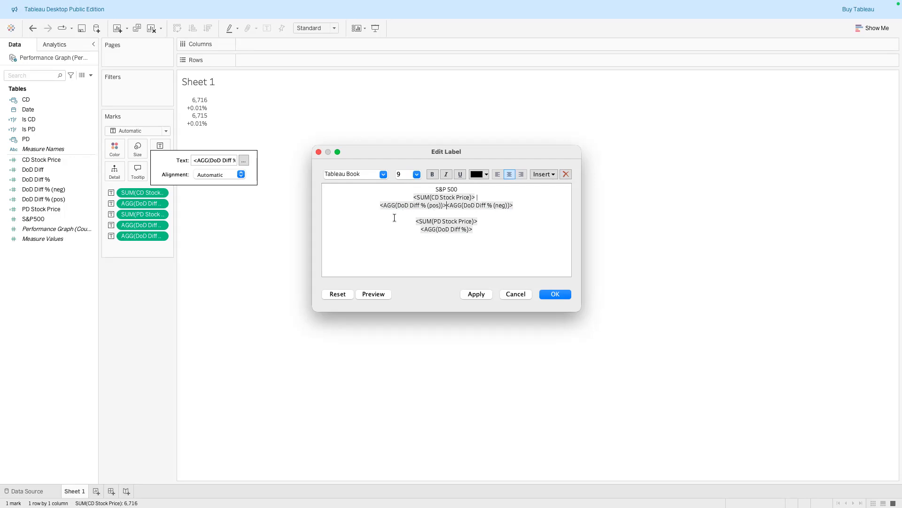
key("shift+super+Left")
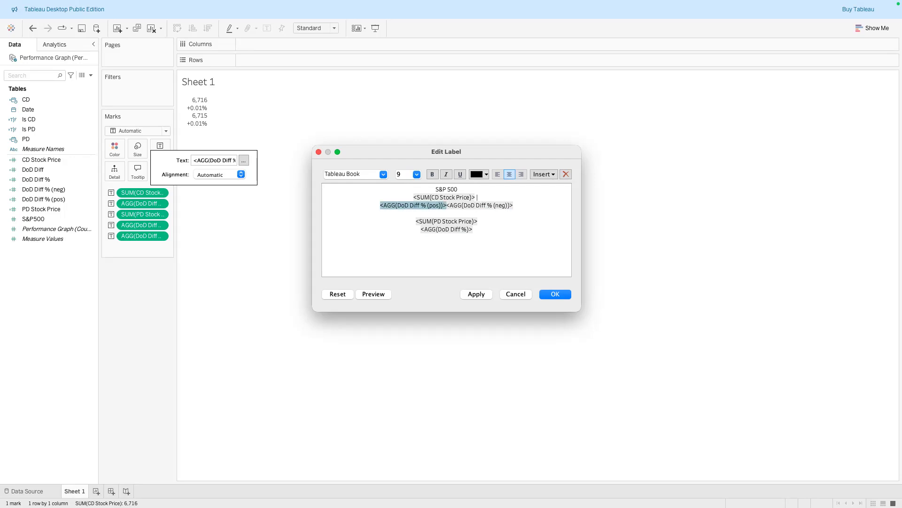
left_click(375, 207)
key("BackSpace")
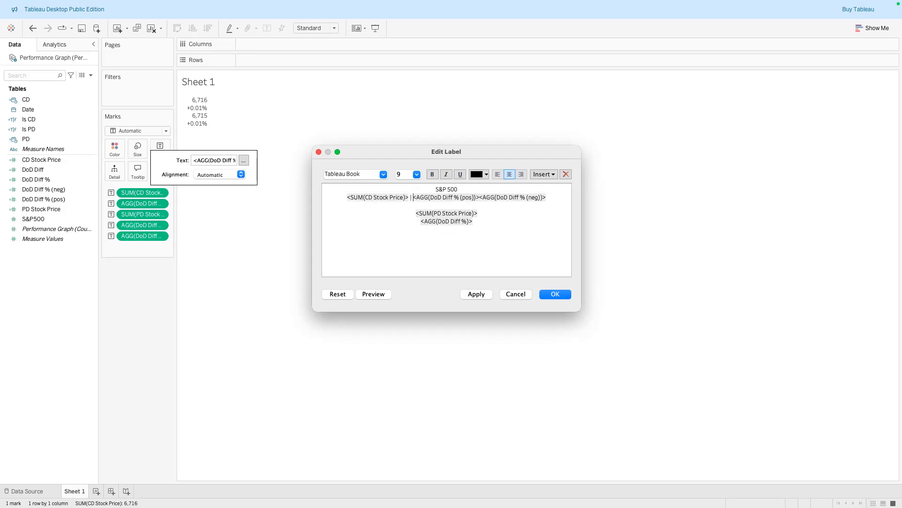
Delete the PD Stock Price and DoD Diff % lines and append the text 1 Day to the field line
left_click_drag(473, 221, 402, 209)
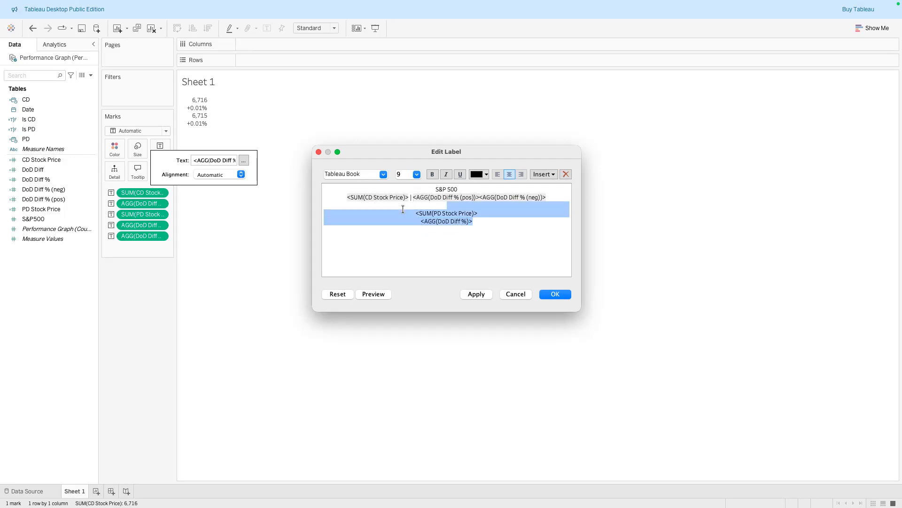
key("BackSpace")
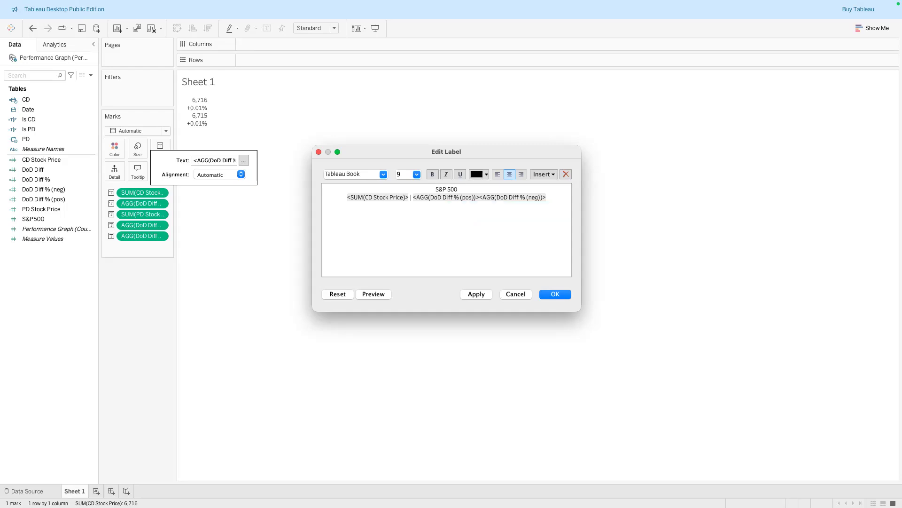
type("1 Day")
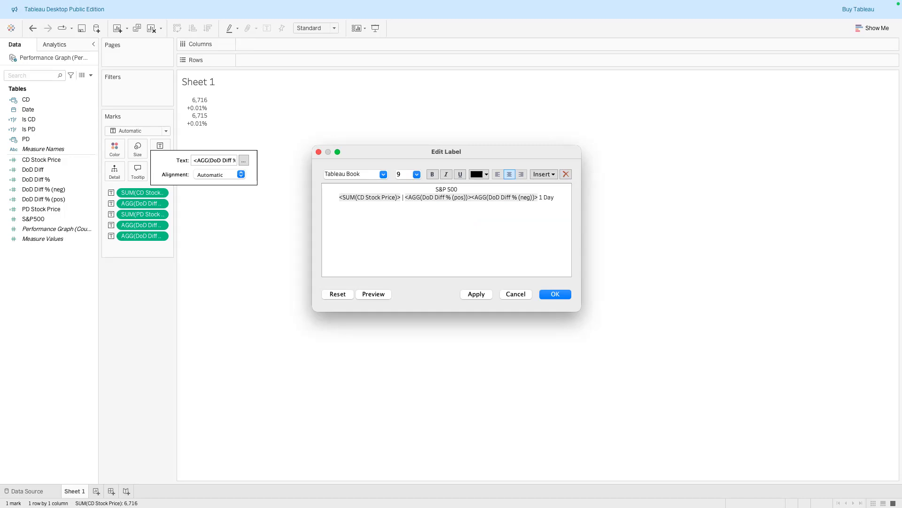
Set the S&P 500 title line's font size to 15
left_click_drag(465, 188, 432, 189)
left_click(416, 173)
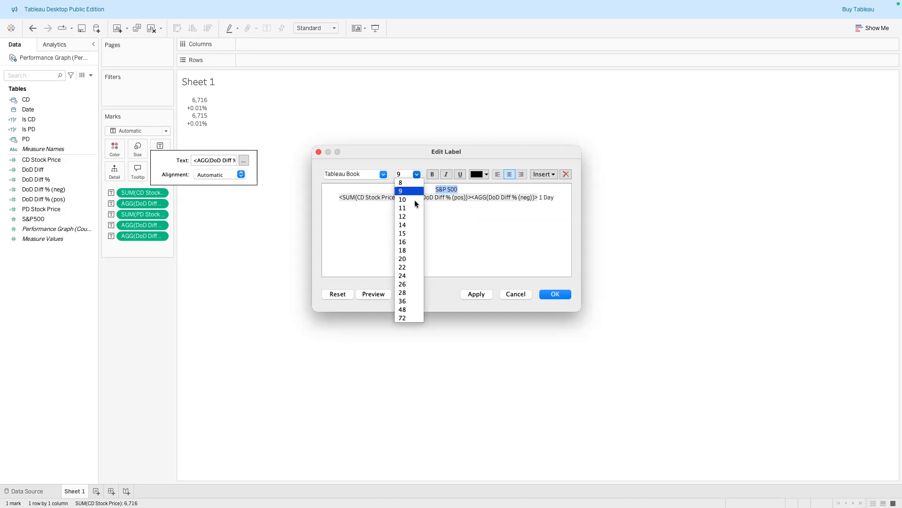
left_click(411, 233)
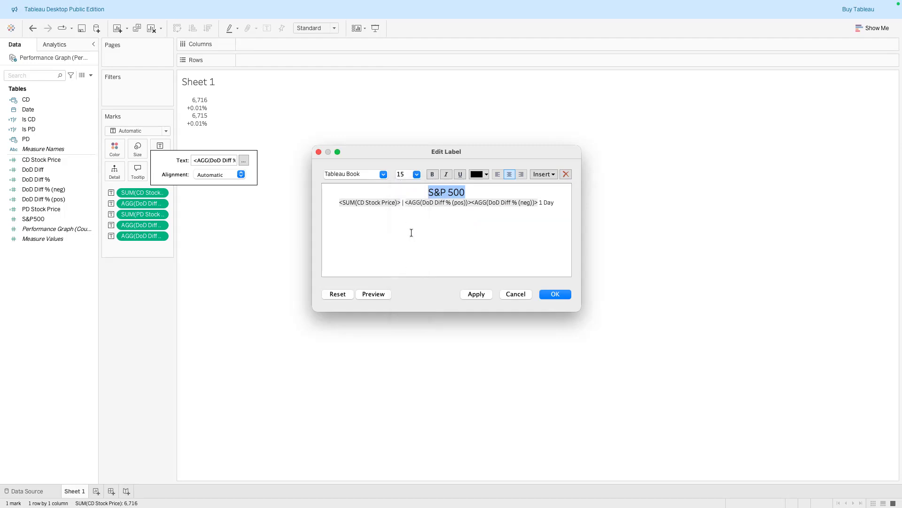
left_click(416, 174)
left_click(416, 174)
left_click(400, 203)
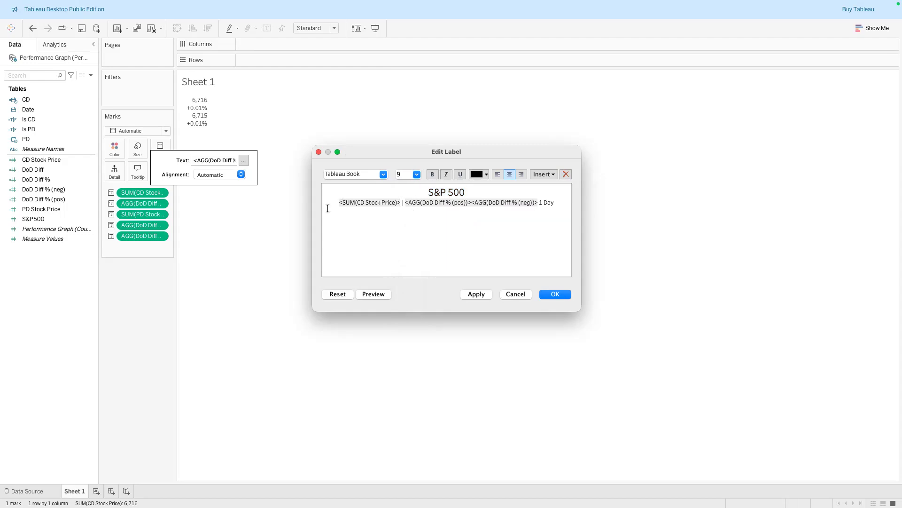
Set the field line's font size to 11
left_click_drag(340, 203, 559, 202)
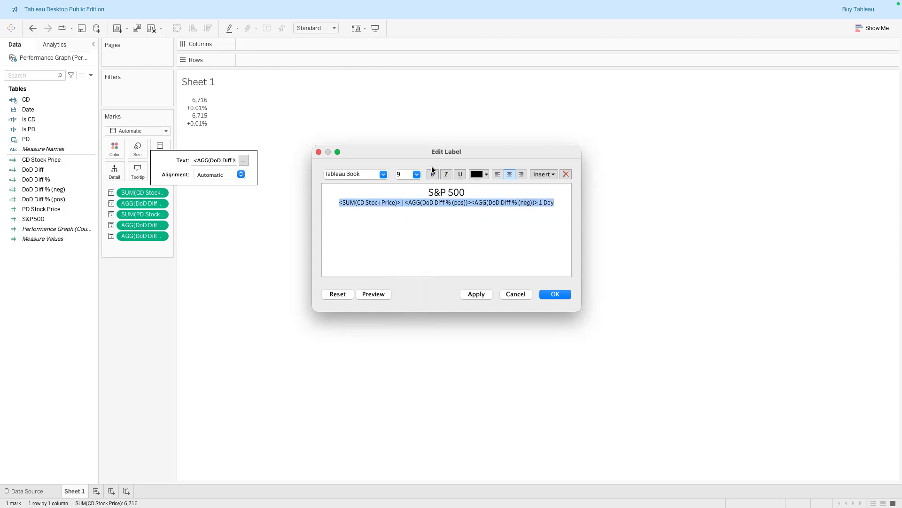
left_click(416, 174)
left_click(410, 199)
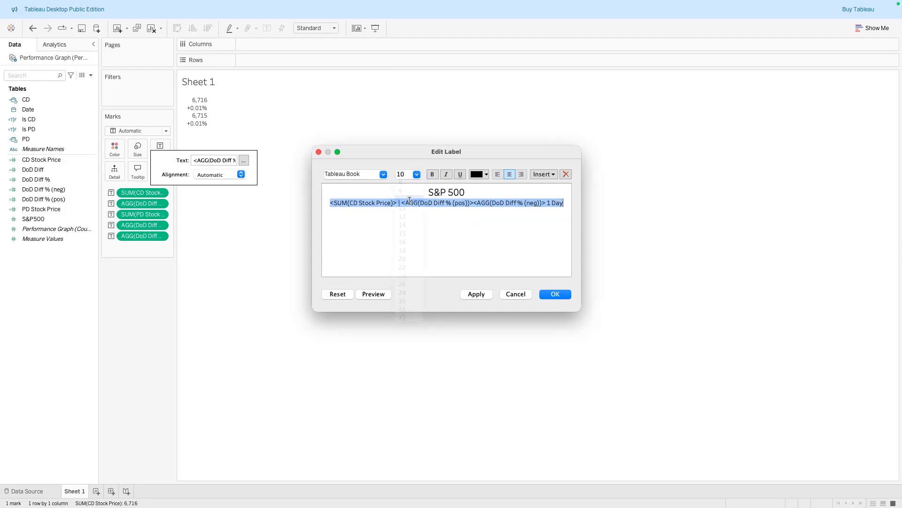
left_click(416, 174)
left_click(412, 206)
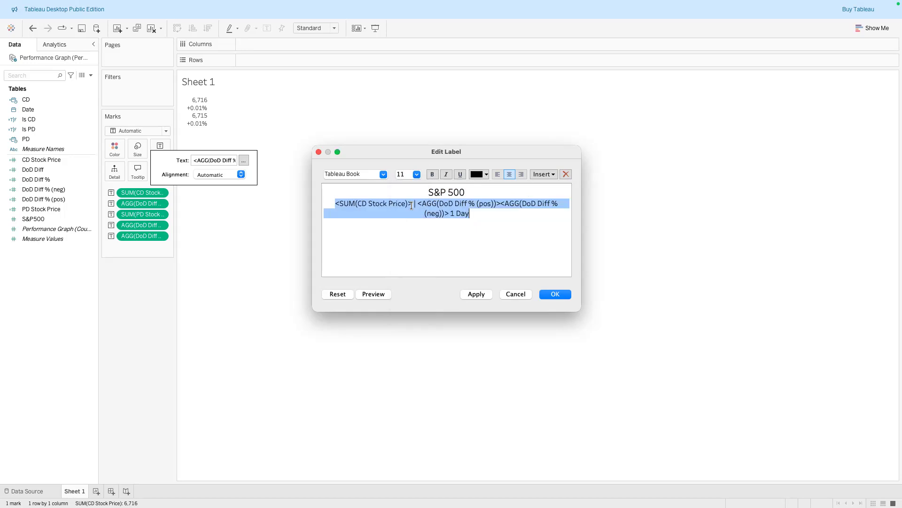
left_click(407, 242)
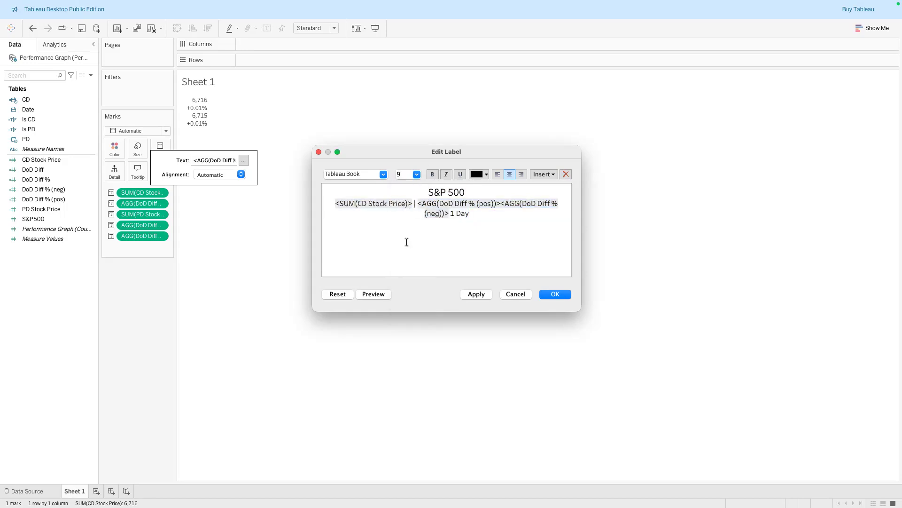
Set the field line's font size to 10
left_click(454, 192)
left_click(454, 203)
left_click_drag(471, 214, 327, 197)
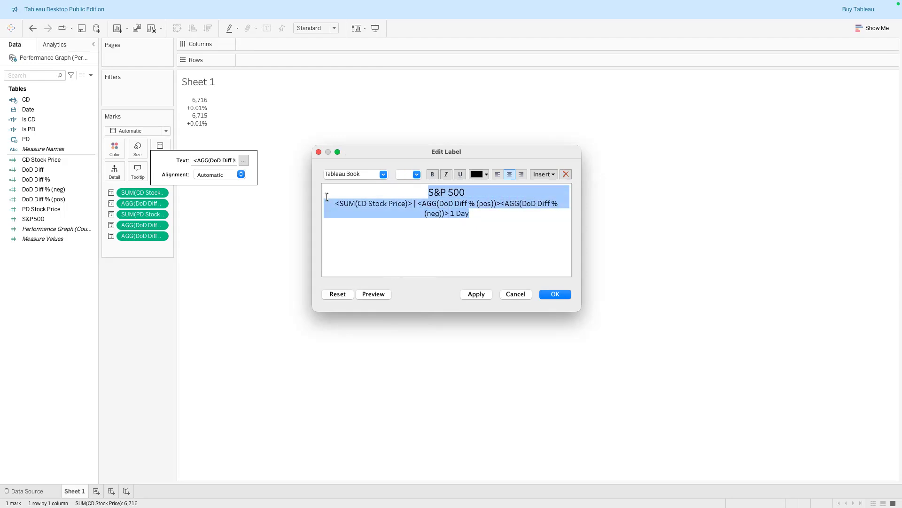
left_click(417, 175)
left_click(431, 214)
left_click_drag(477, 215, 326, 204)
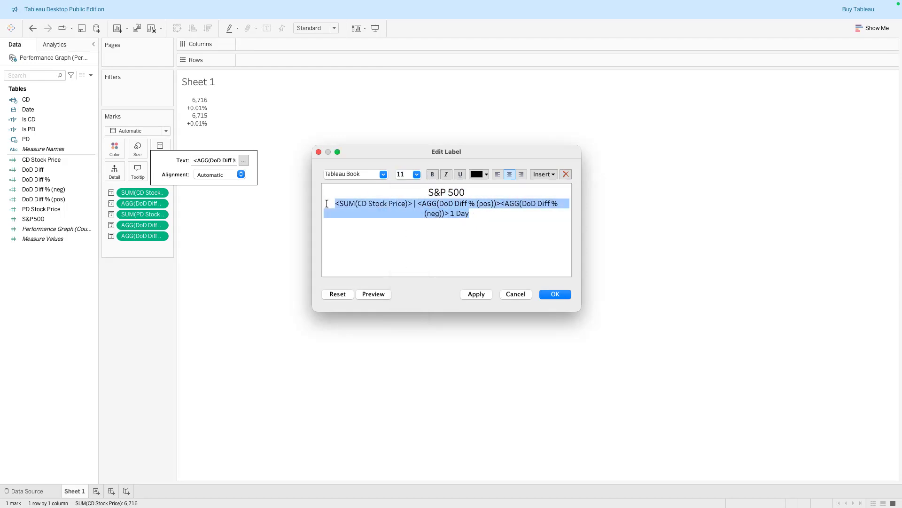
left_click(417, 175)
left_click(407, 198)
left_click(434, 208)
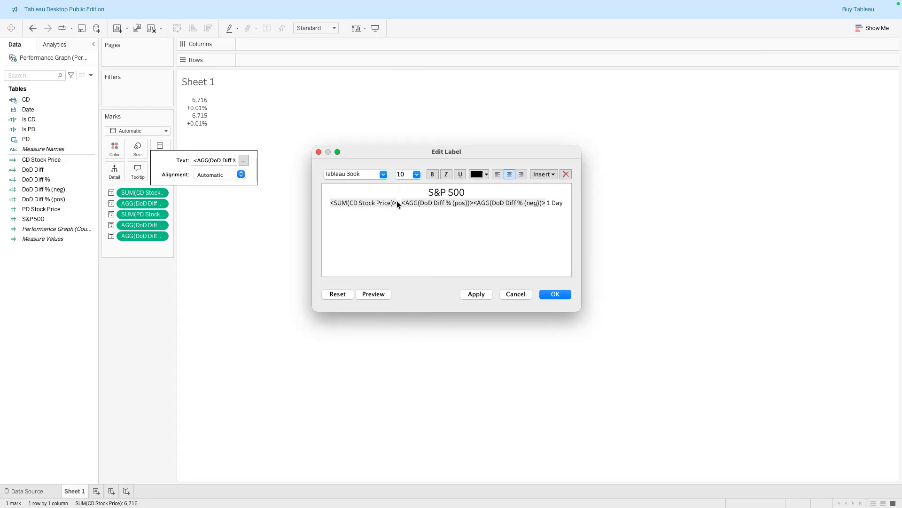
Colour the CD Stock Price field gray
left_click_drag(328, 202, 386, 204)
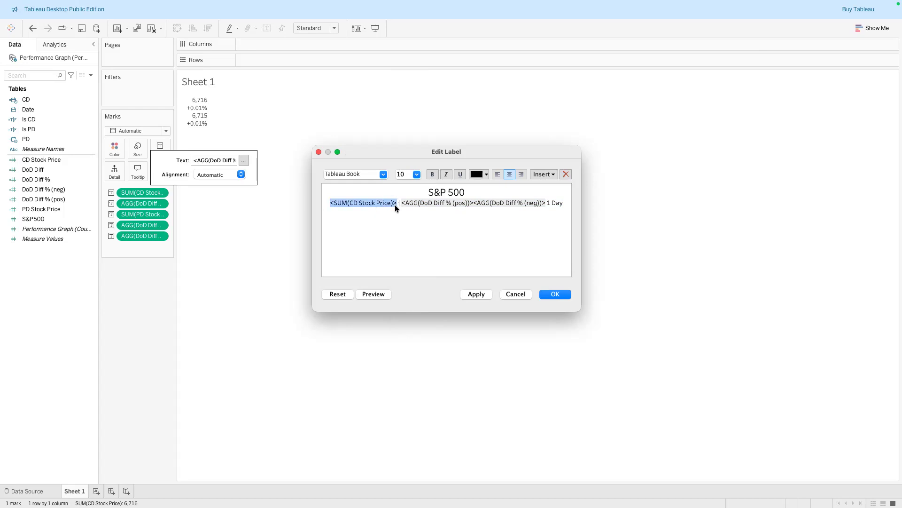
left_click(446, 175)
left_click(486, 176)
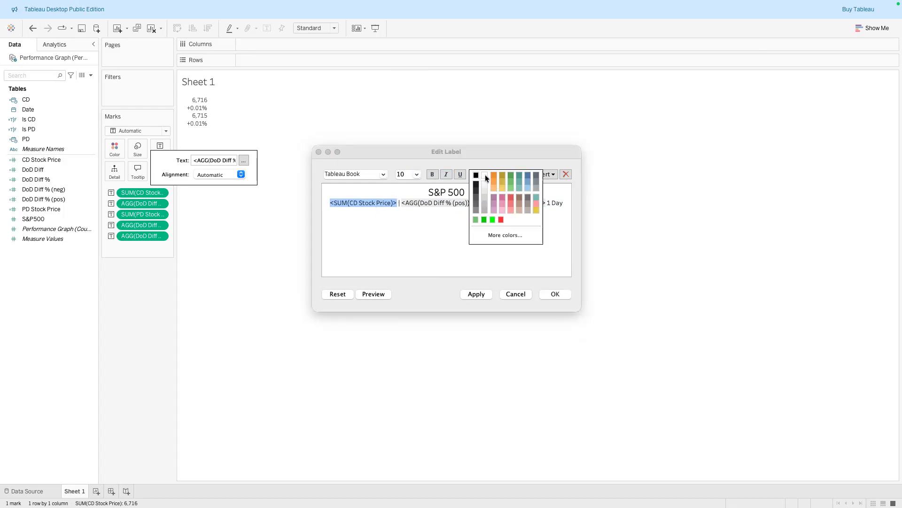
left_click(475, 203)
left_click(445, 211)
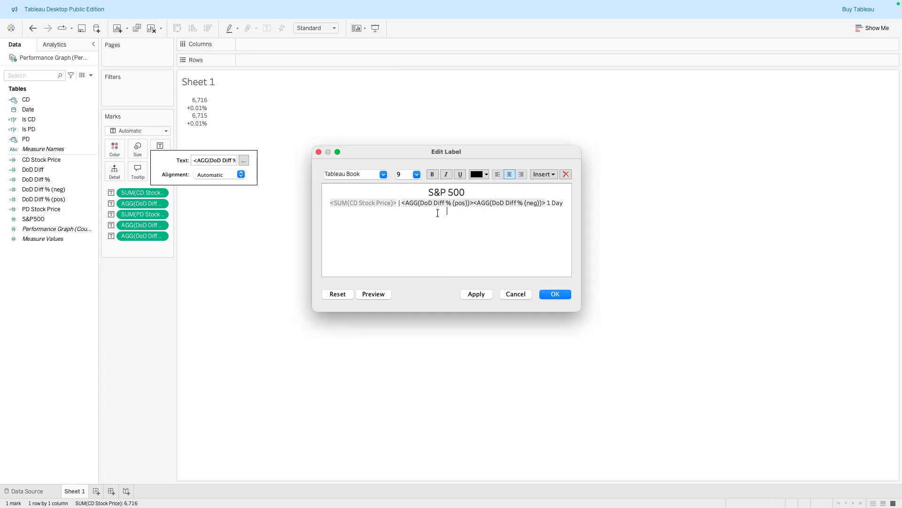
Colour the DoD Diff % (pos) field green
left_click(401, 205)
left_click_drag(401, 206, 472, 203)
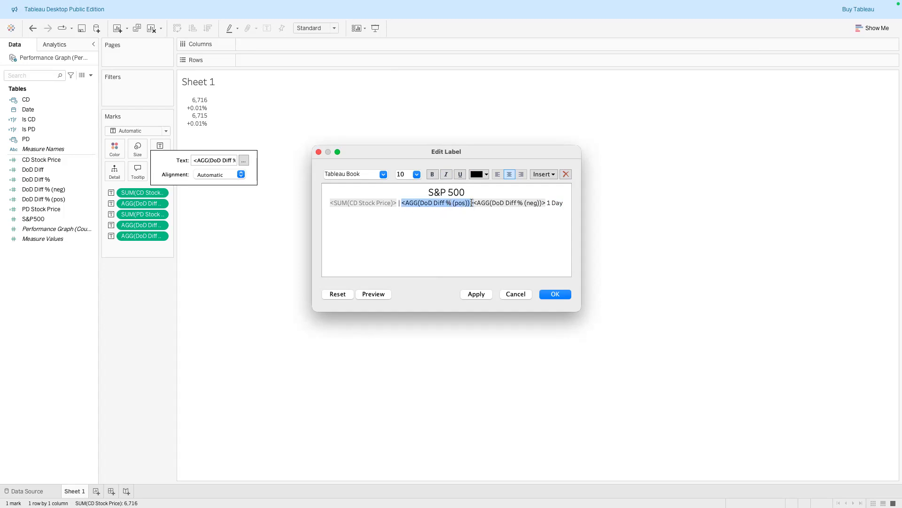
left_click(487, 175)
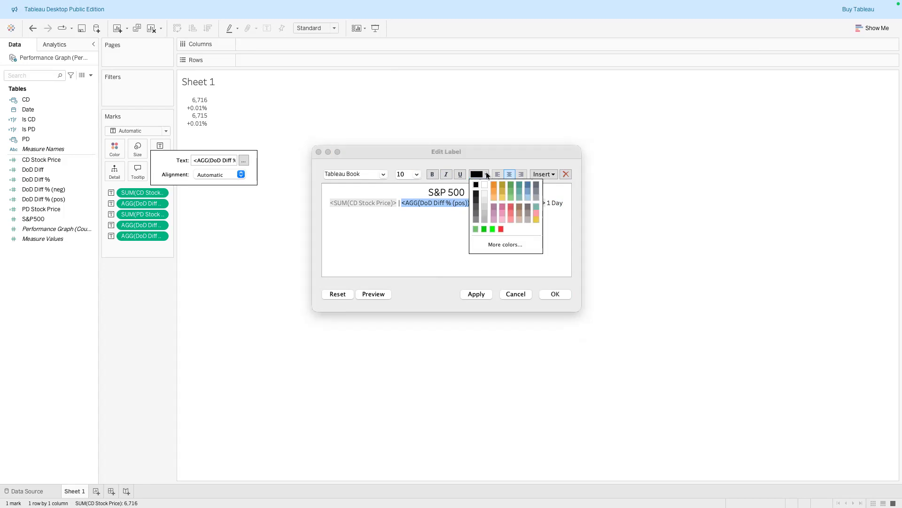
left_click(484, 229)
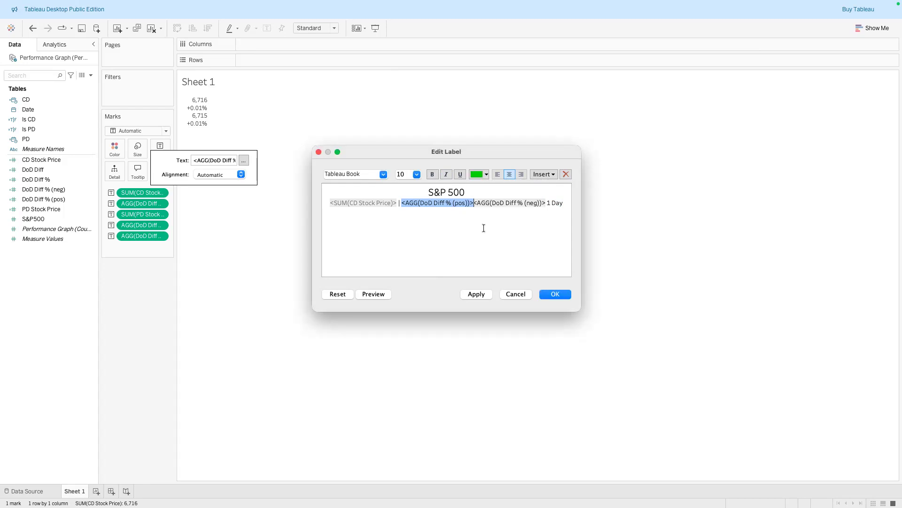
left_click(480, 219)
Colour the DoD Diff % (neg) field red
left_click_drag(473, 203, 546, 204)
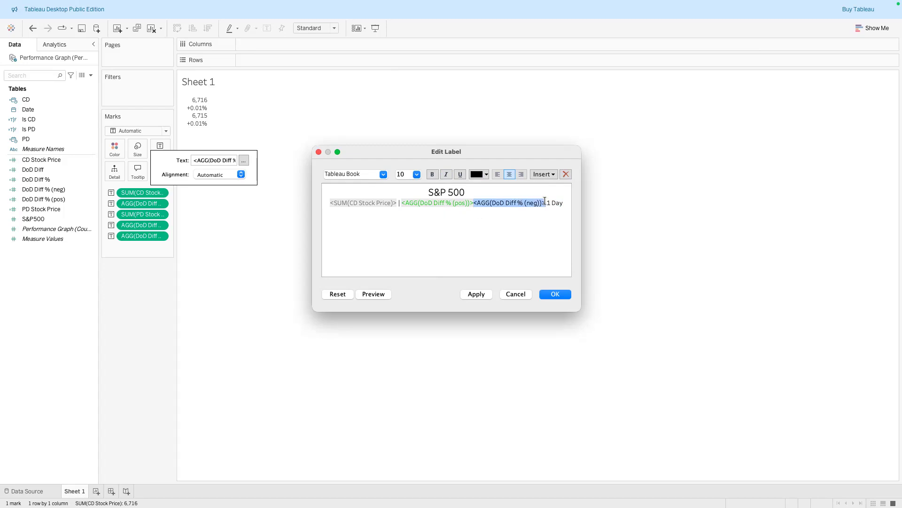
left_click(485, 176)
left_click(502, 226)
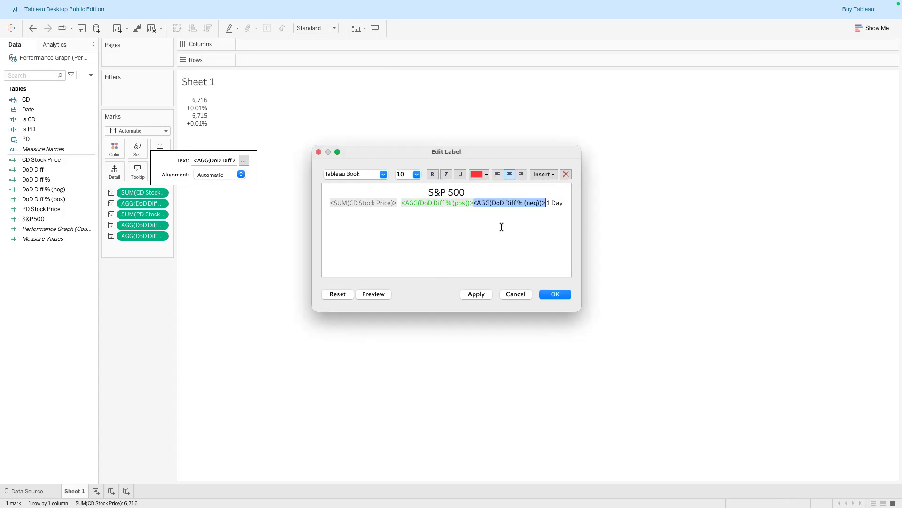
left_click(547, 204)
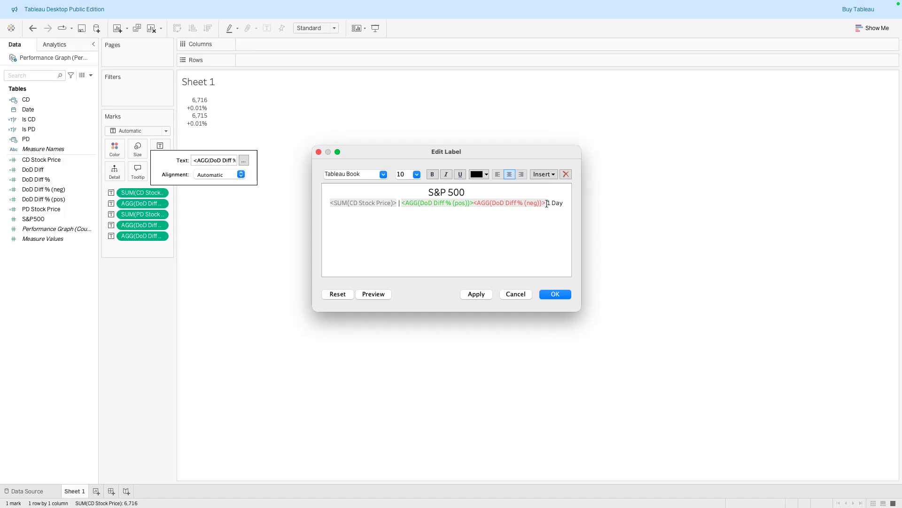
Colour the 1 Day text gray
left_click_drag(549, 204, 563, 204)
left_click(565, 203)
left_click_drag(564, 204, 545, 204)
left_click(487, 175)
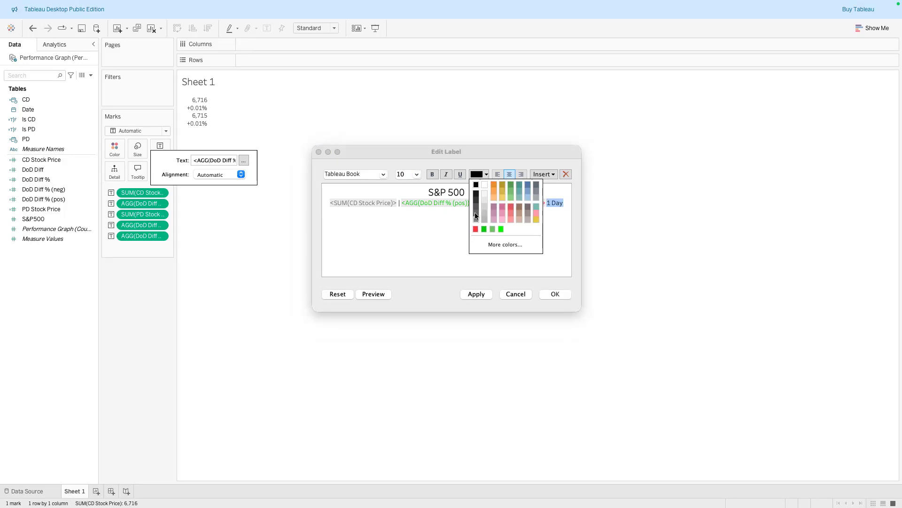
left_click(475, 212)
left_click(450, 215)
Preview the formatted label
double_click(370, 203)
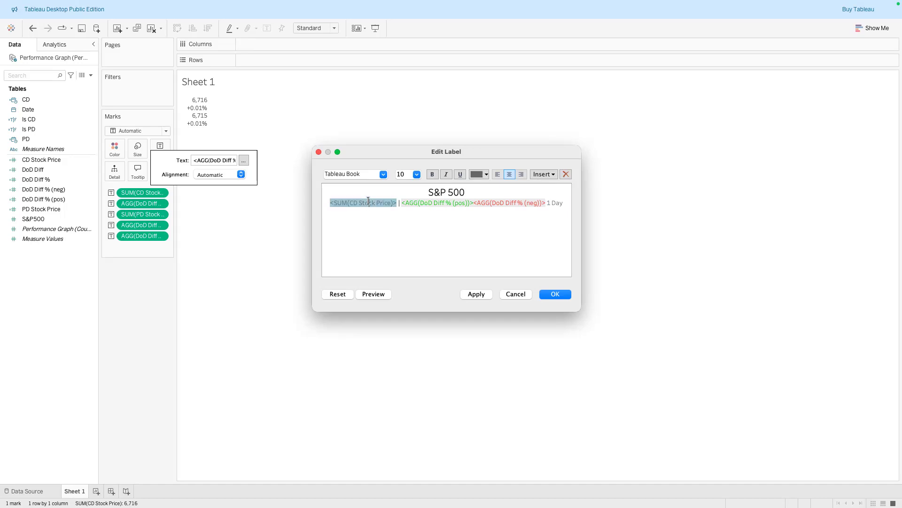
left_click(487, 174)
left_click(435, 237)
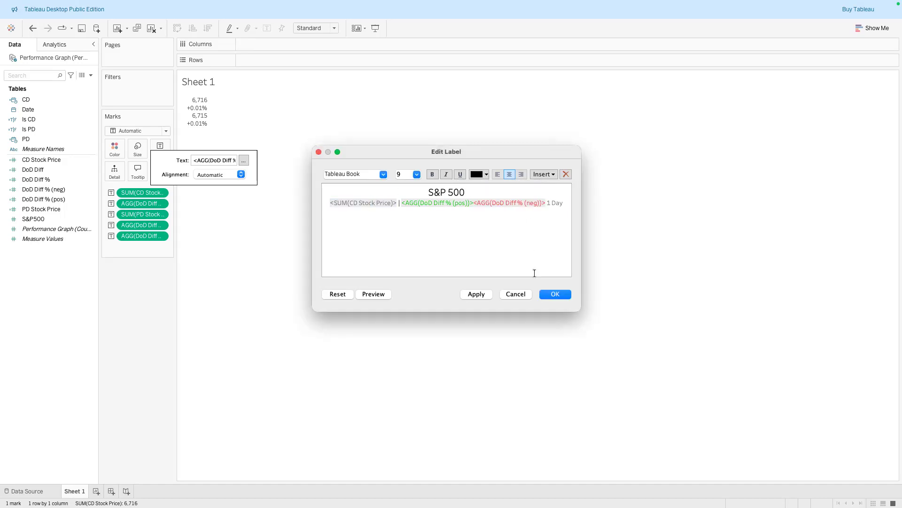
left_click(380, 295)
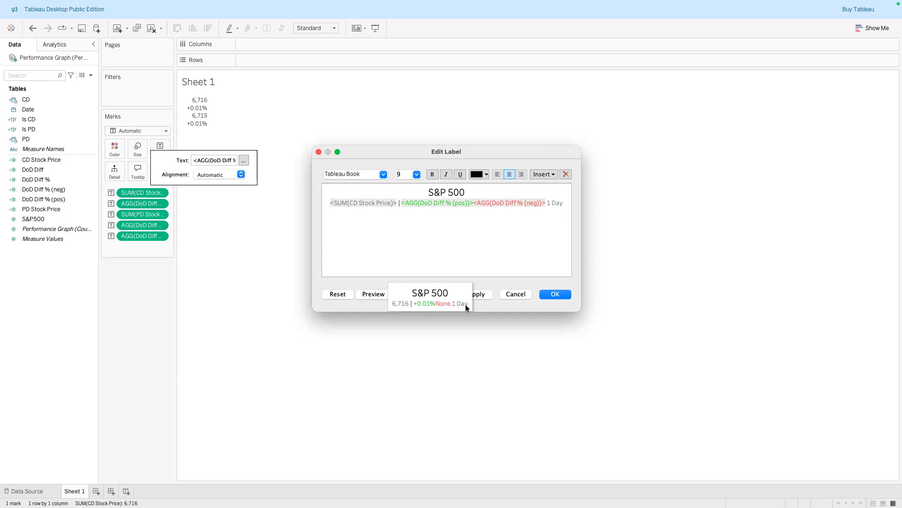
left_click(421, 272)
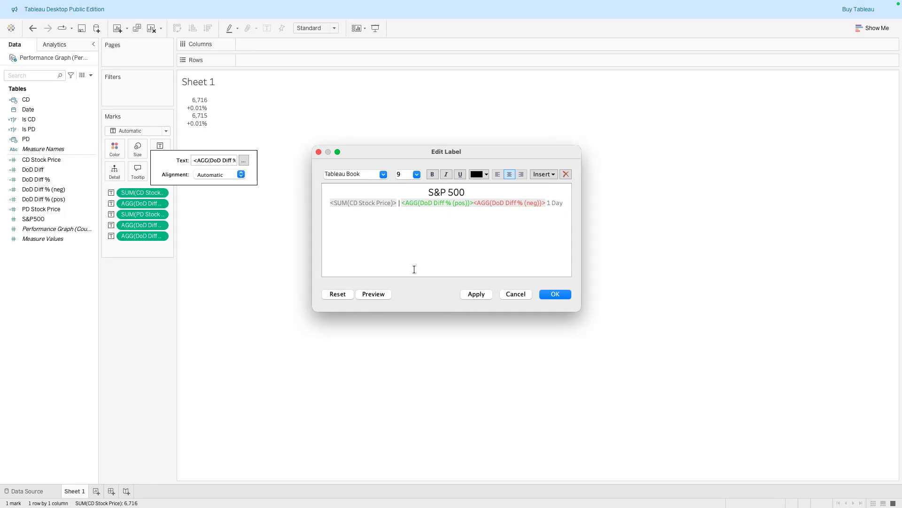
Add the text USD after the CD Stock Price field and preview the label
left_click(396, 203)
type("USD")
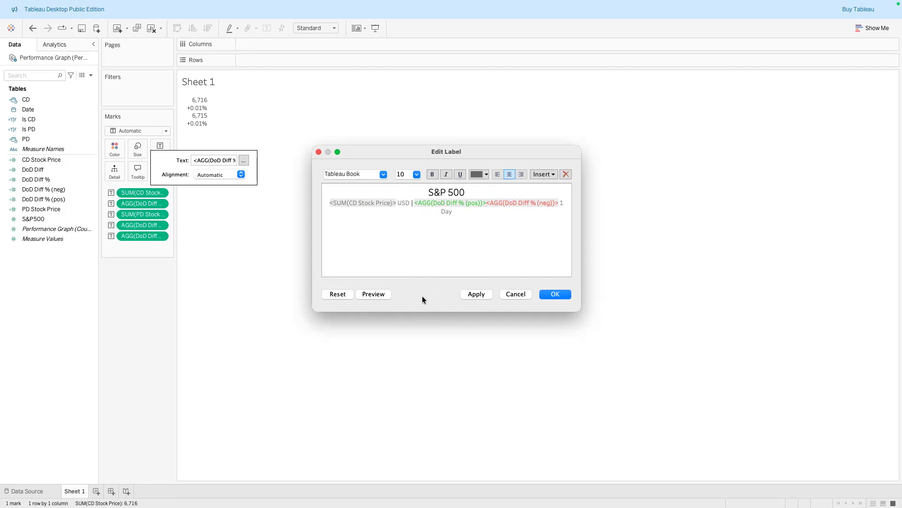
left_click(375, 294)
Make the S&P 500 title bold and apply the label changes
left_click_drag(467, 192, 426, 192)
left_click(433, 174)
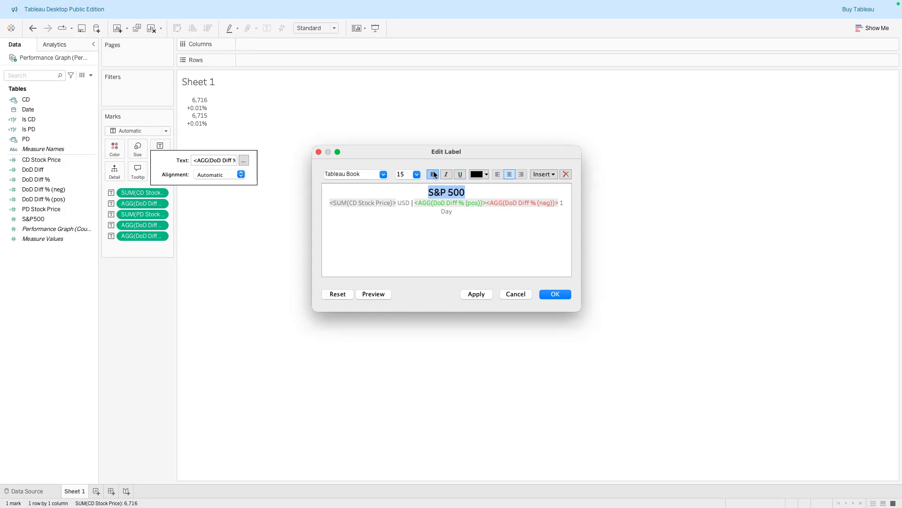
left_click(470, 294)
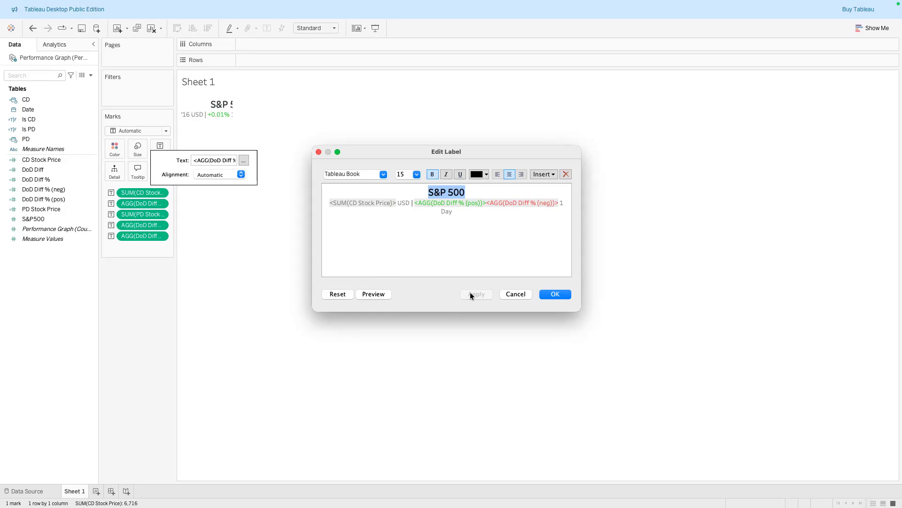
left_click(550, 294)
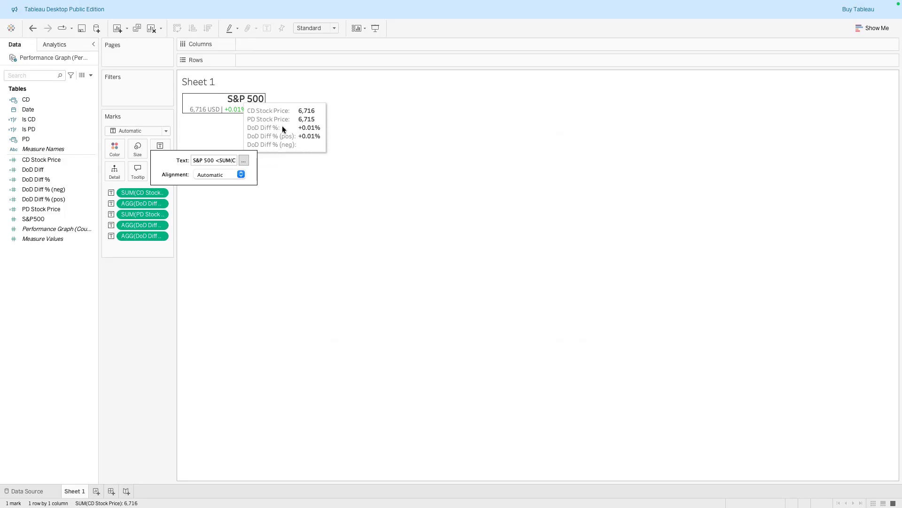
Reopen the label editor and add spaces around the | separator
left_click(330, 182)
mouse_move(248, 115)
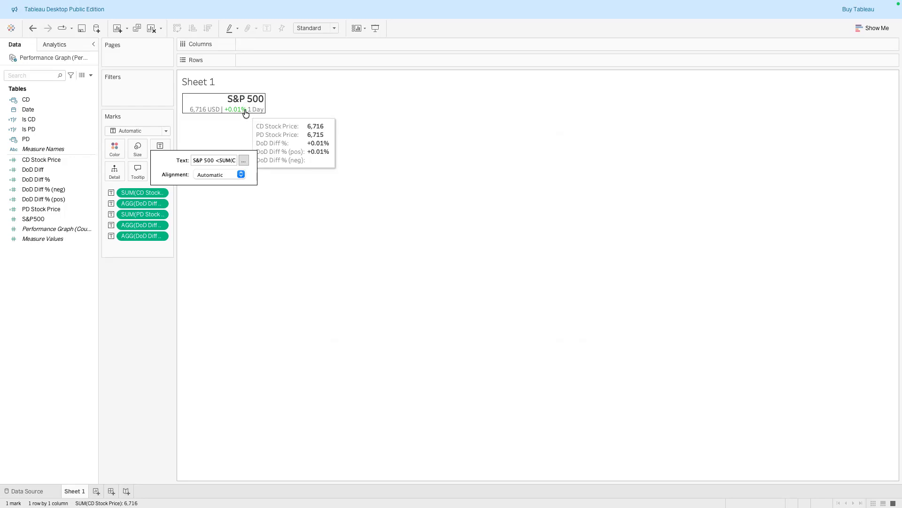
left_click(243, 161)
left_click(567, 203)
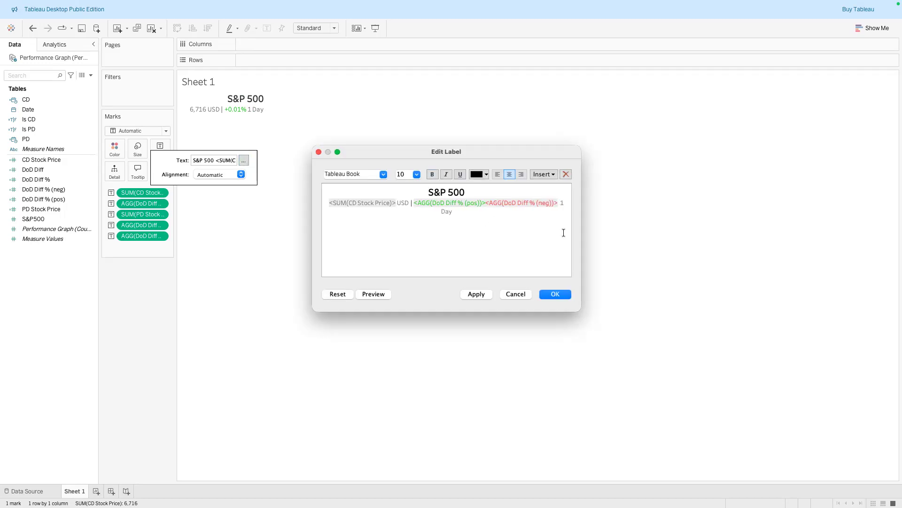
left_click(476, 293)
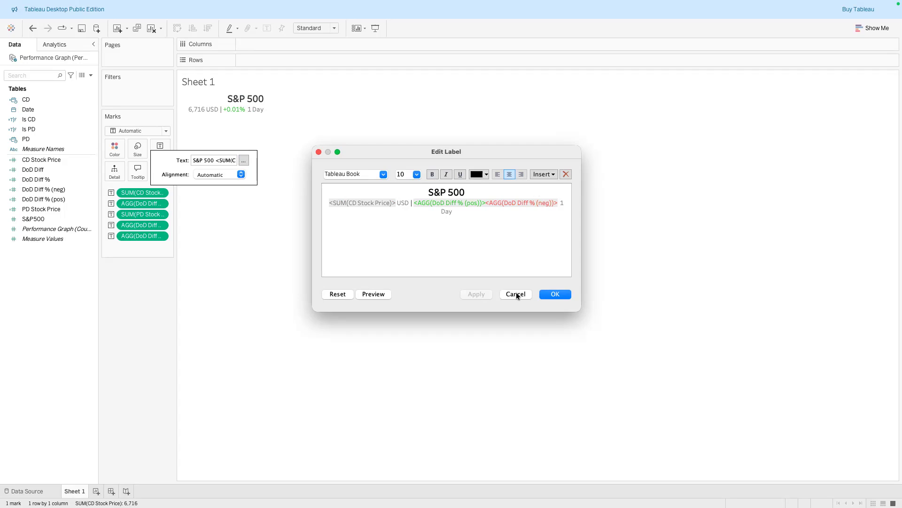
left_click(548, 292)
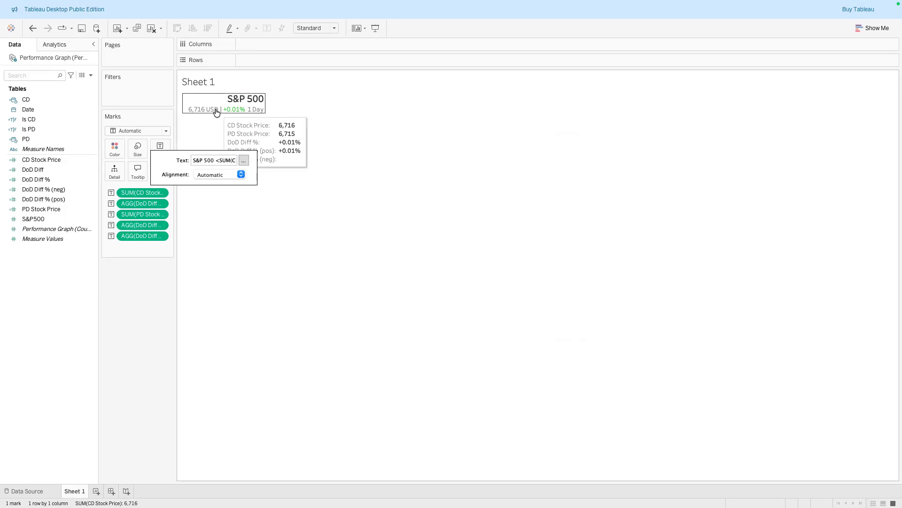
left_click(244, 161)
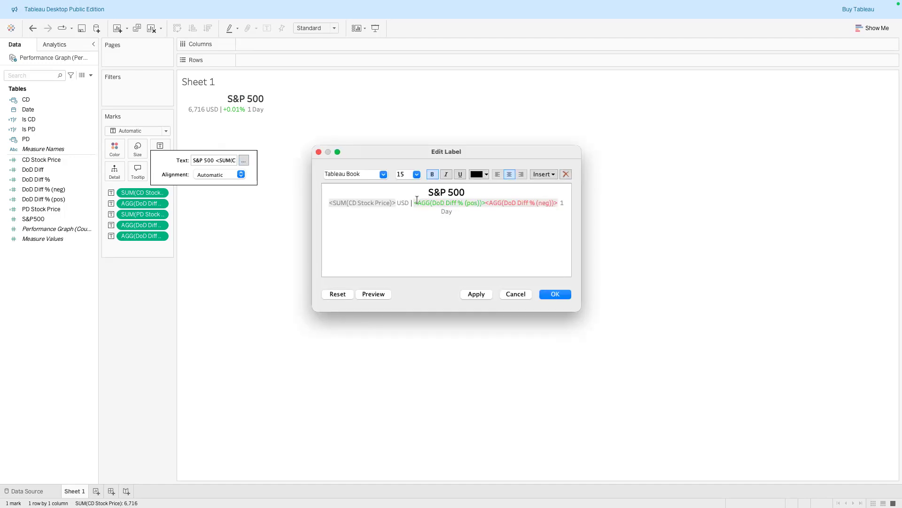
left_click(411, 203)
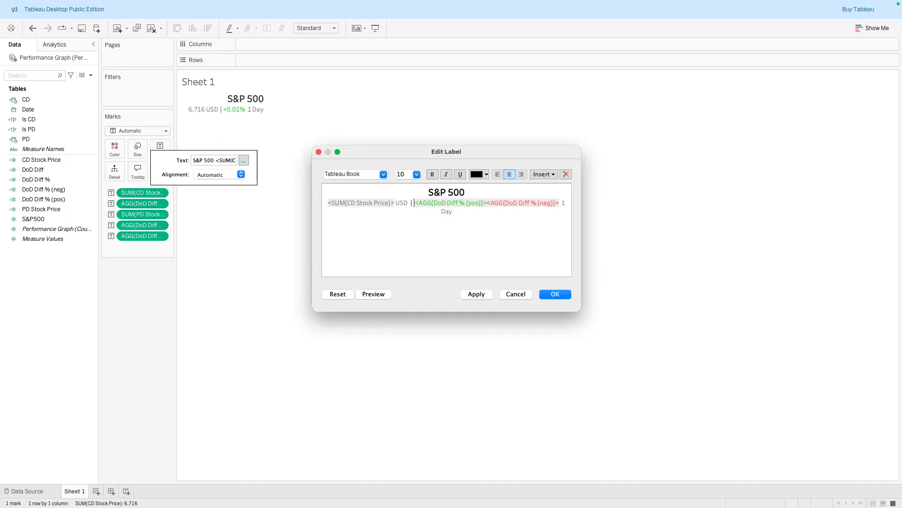
left_click(484, 294)
left_click(556, 293)
Set the label alignment to center horizontally and middle vertically
left_click(241, 174)
left_click(217, 210)
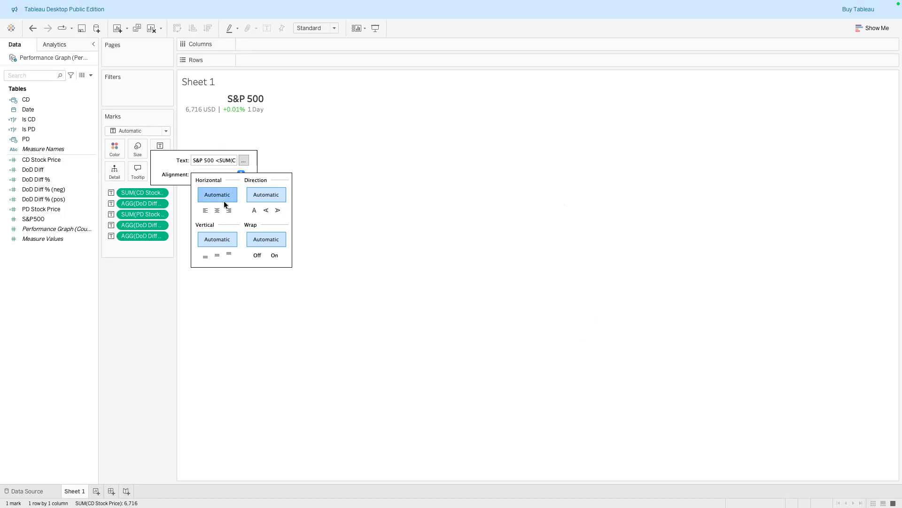
left_click(241, 174)
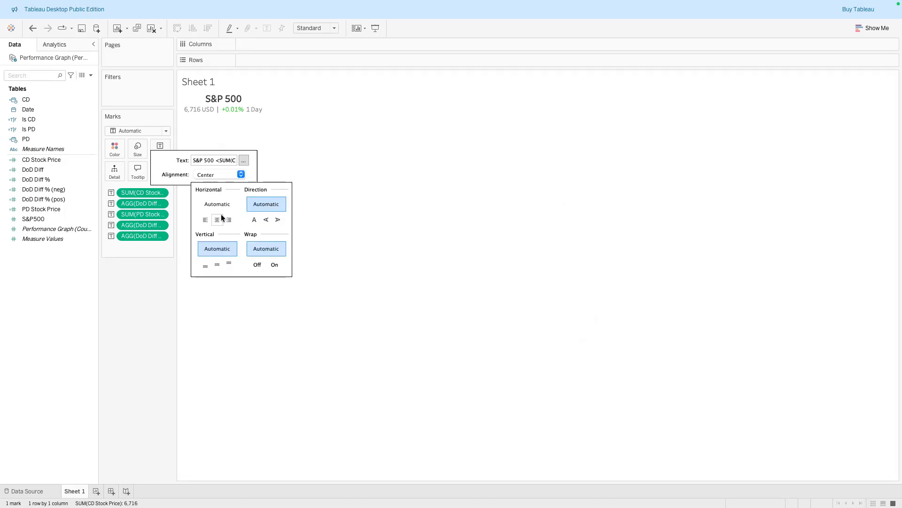
left_click(214, 266)
left_click(152, 306)
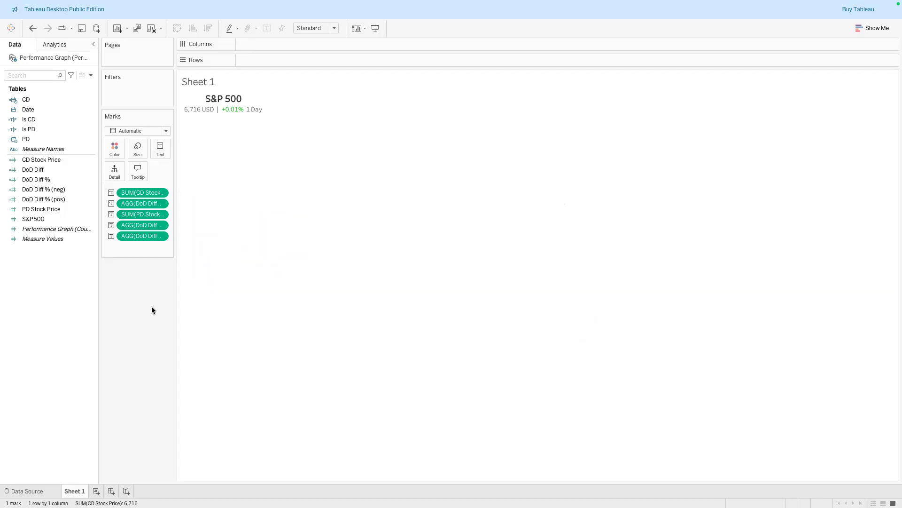
Turn off tooltips for the KPI text view
left_click(141, 171)
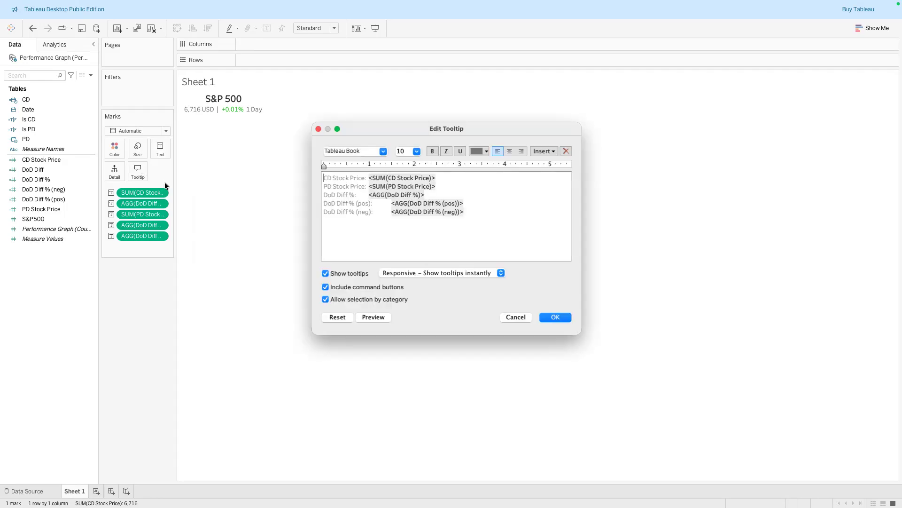
left_click(326, 273)
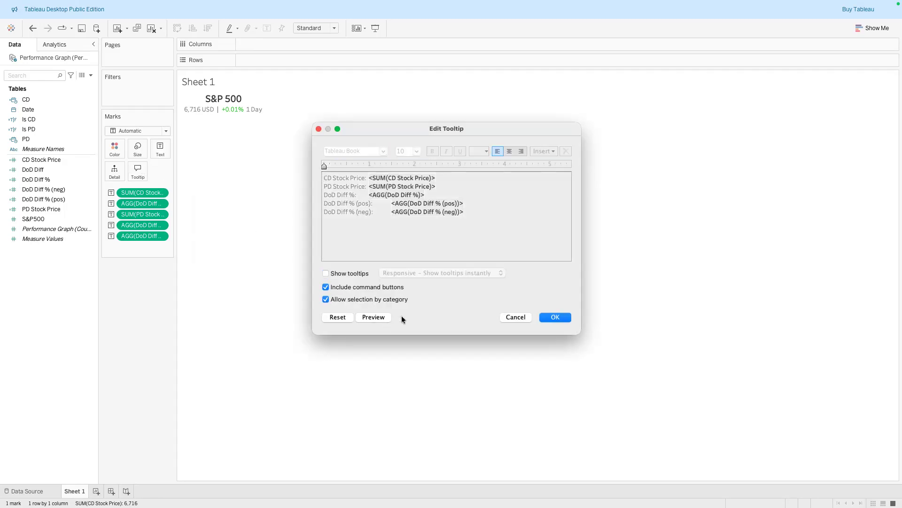
left_click(564, 318)
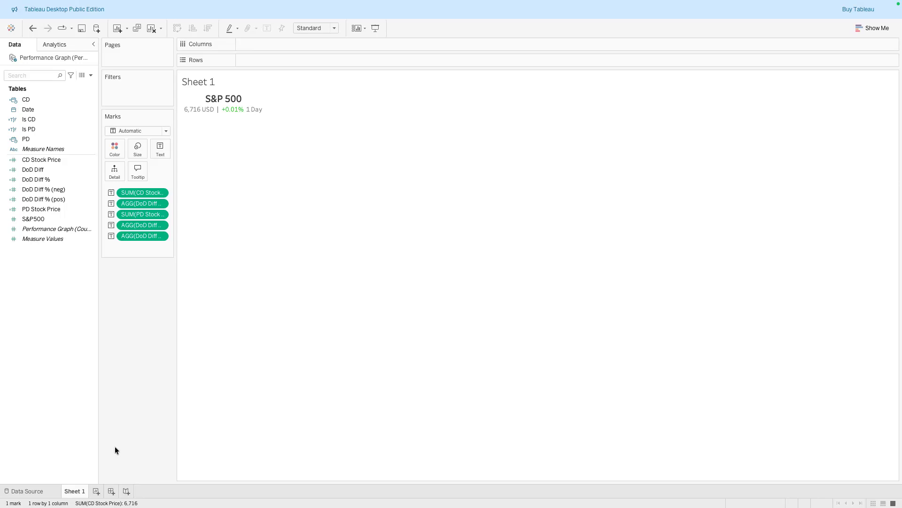
Rename the worksheet as KPI
double_click(76, 491)
type("KPI")
key("Return")
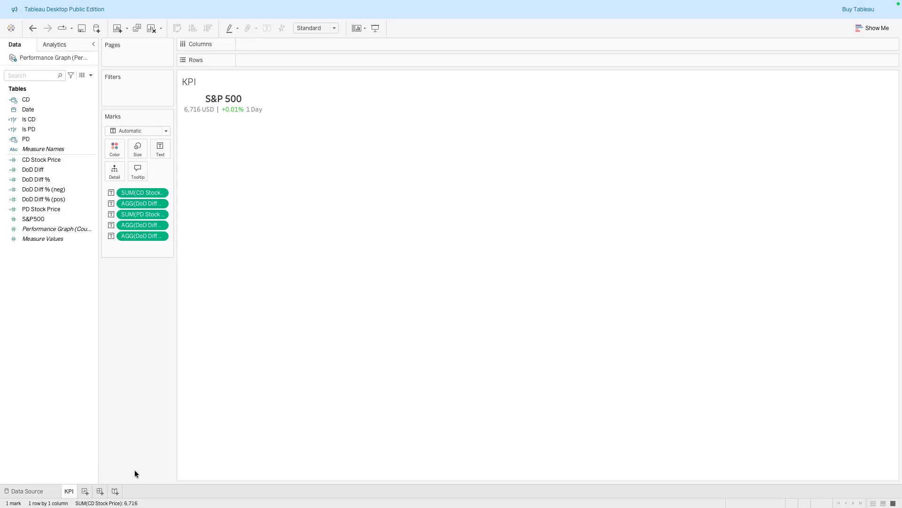
Add a new worksheet and rename it Sparkline
left_click(85, 490)
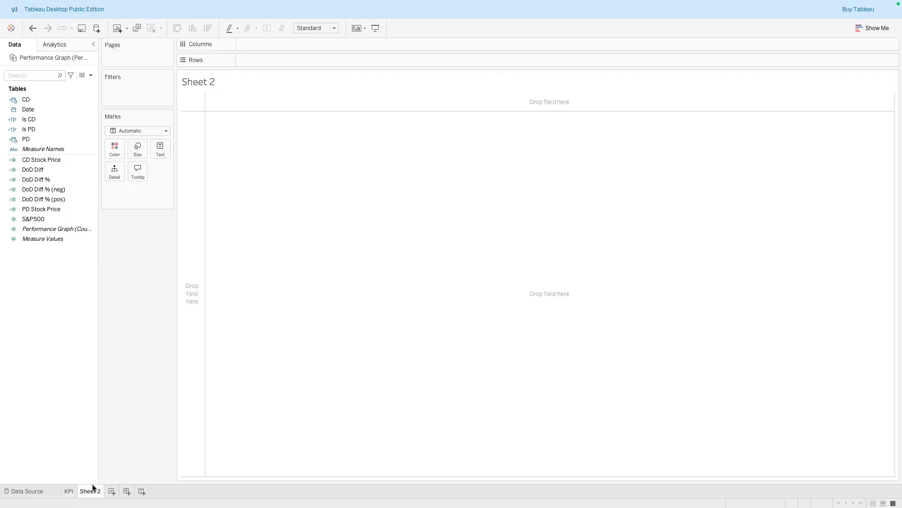
double_click(88, 489)
type("Sparkline")
key("Return")
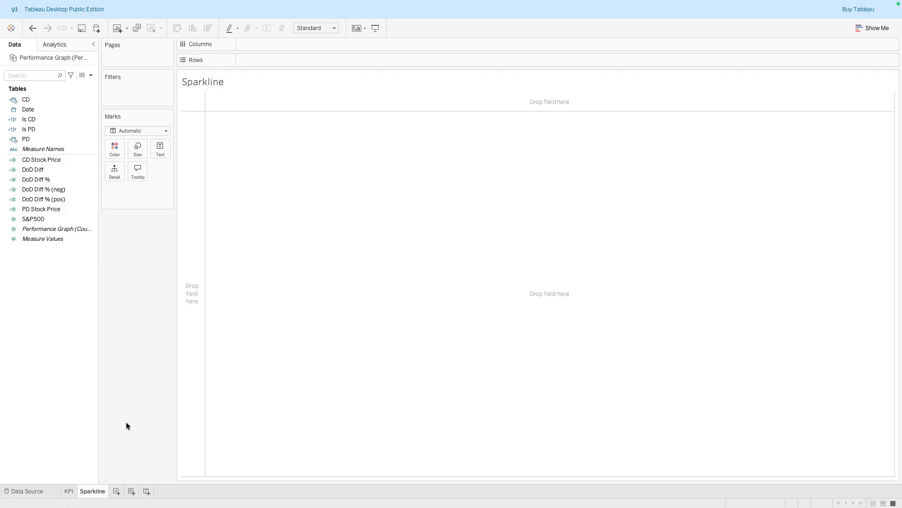
Examine the reference S&P 500 sparkline design in the screenshot viewer beside the spreadsheet
key("ctrl+Left")
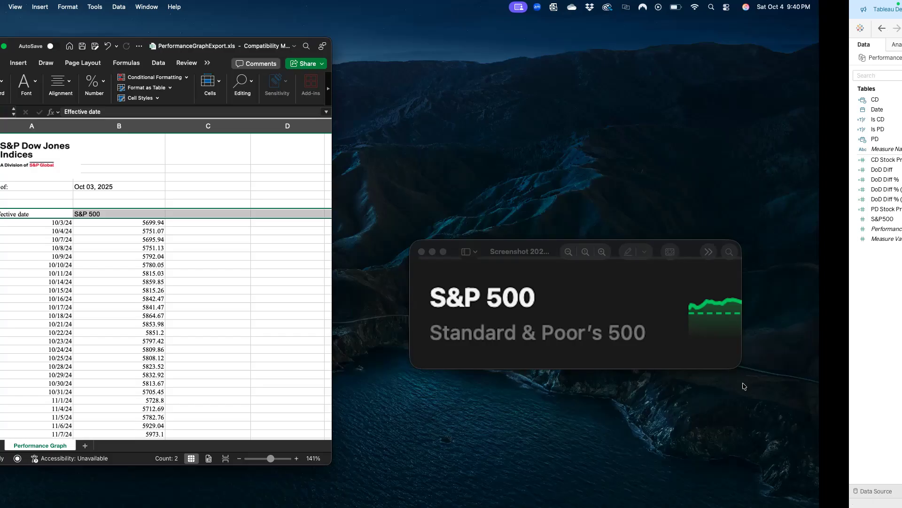
scroll(777, 315, "right", 3)
scroll(777, 315, "up", 1)
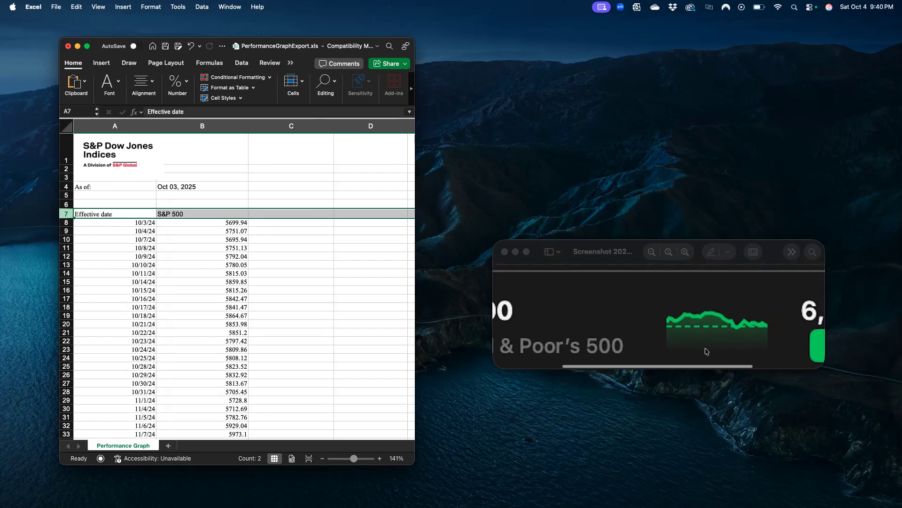
key("ctrl+Right")
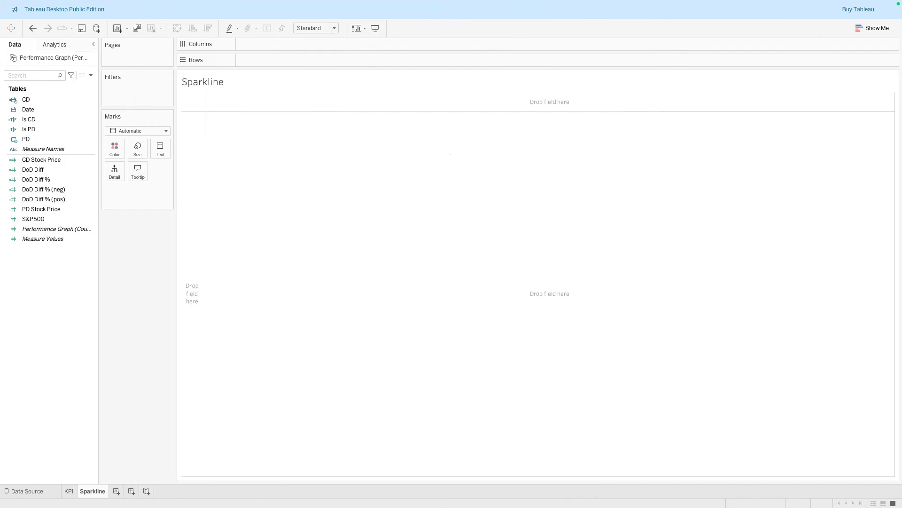
Place Date on Columns and set it to the continuous Day level
left_click_drag(43, 108, 276, 44)
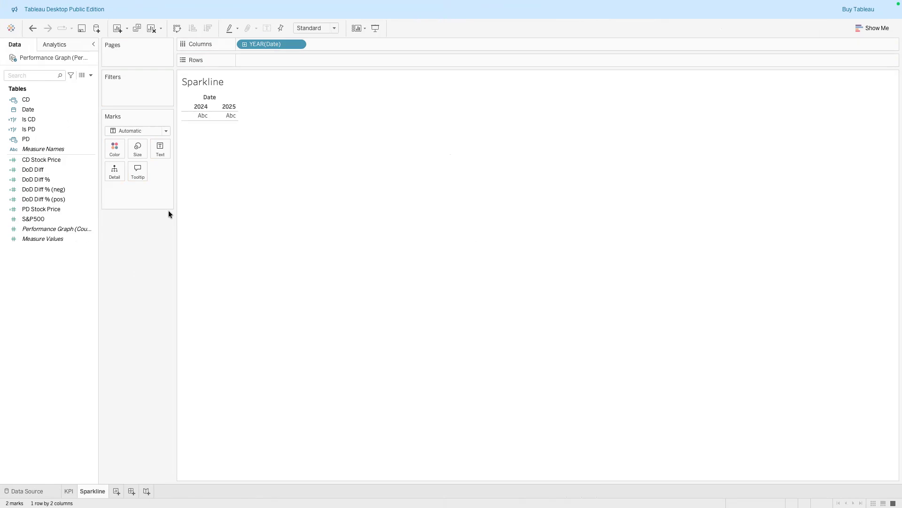
left_click(297, 44)
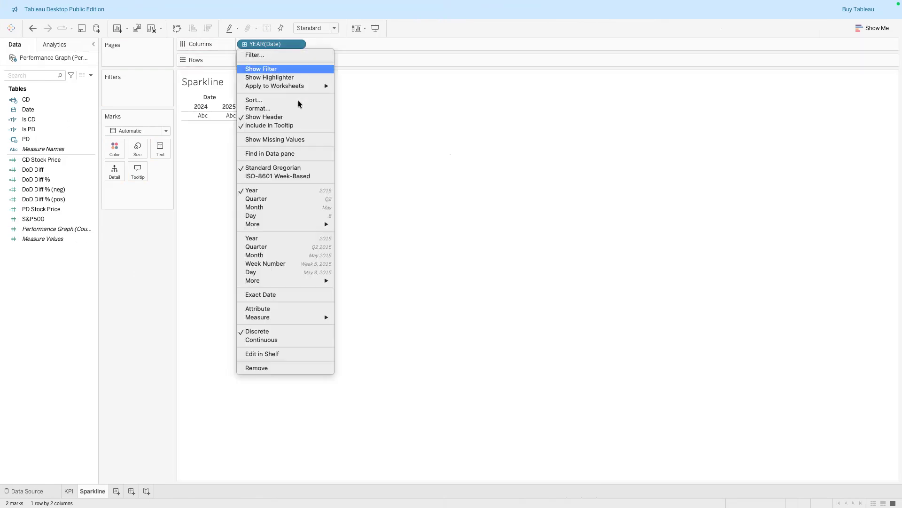
left_click(291, 273)
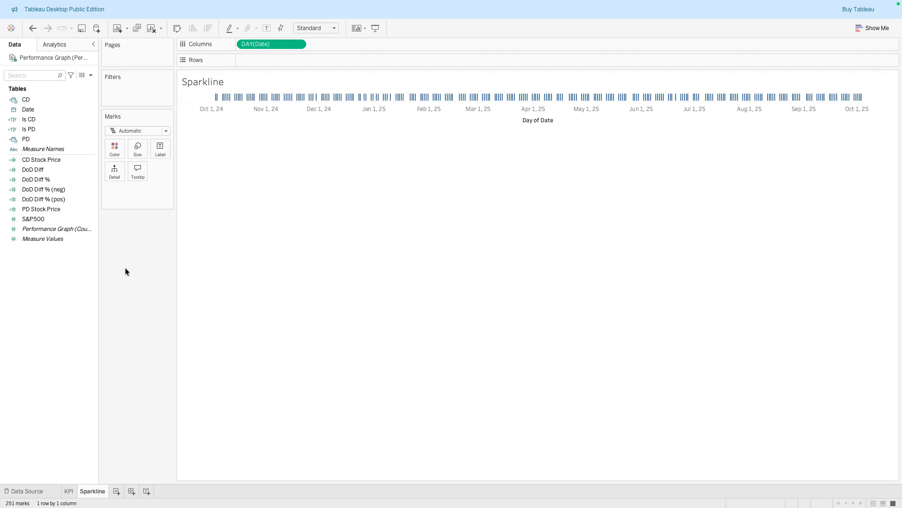
Put S&P500 on Rows to draw the daily line chart
left_click_drag(42, 160, 258, 60)
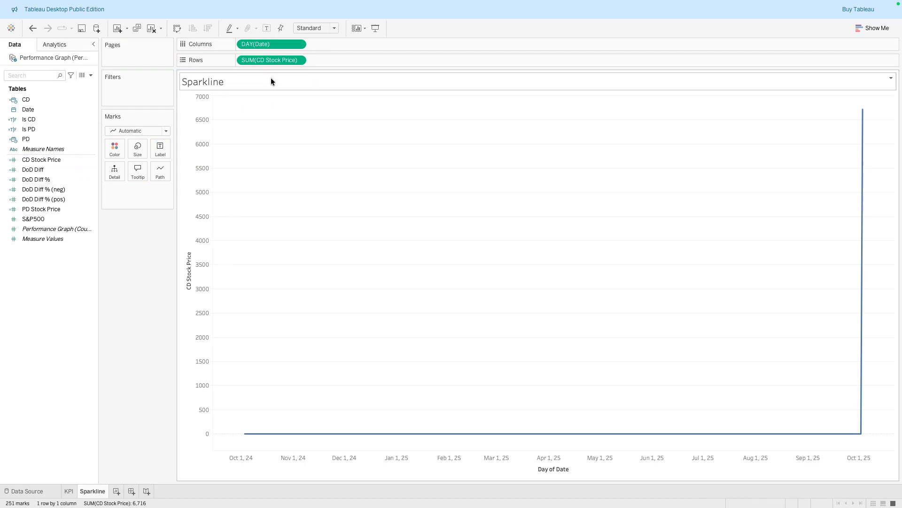
left_click_drag(267, 60, 135, 244)
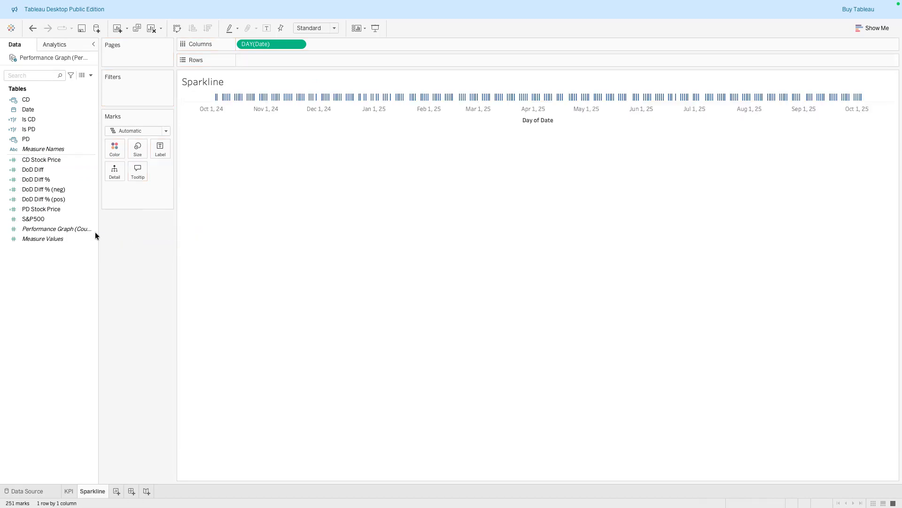
left_click_drag(33, 221, 198, 127)
left_click_drag(256, 67, 254, 59)
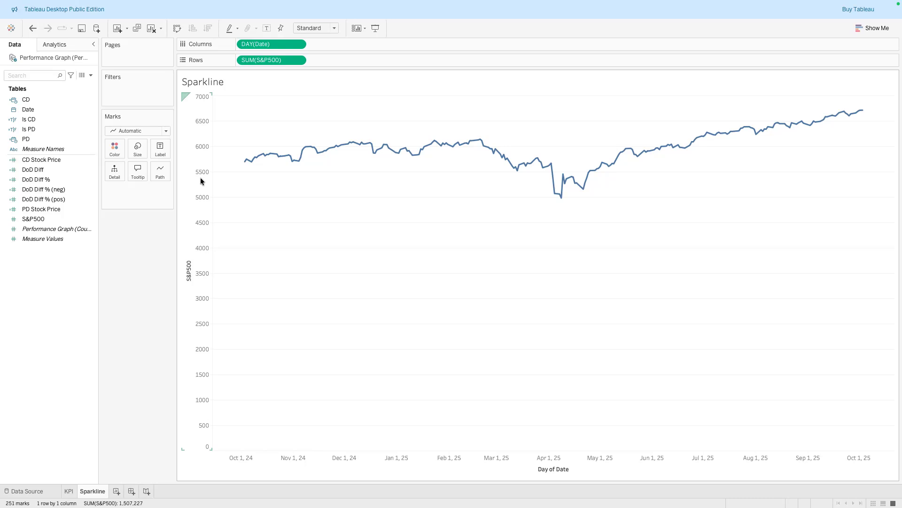
Format the S&P500 axis numbers as Currency (Custom)
right_click(275, 61)
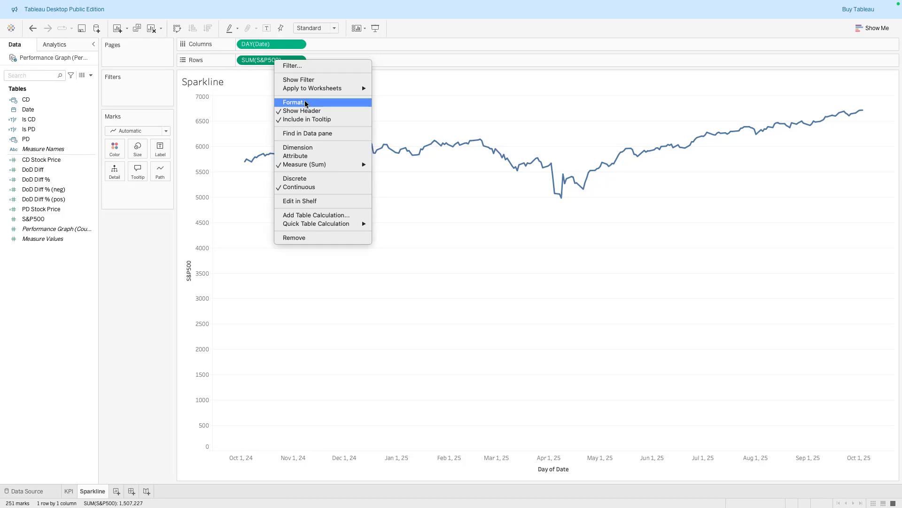
left_click(294, 102)
left_click(85, 176)
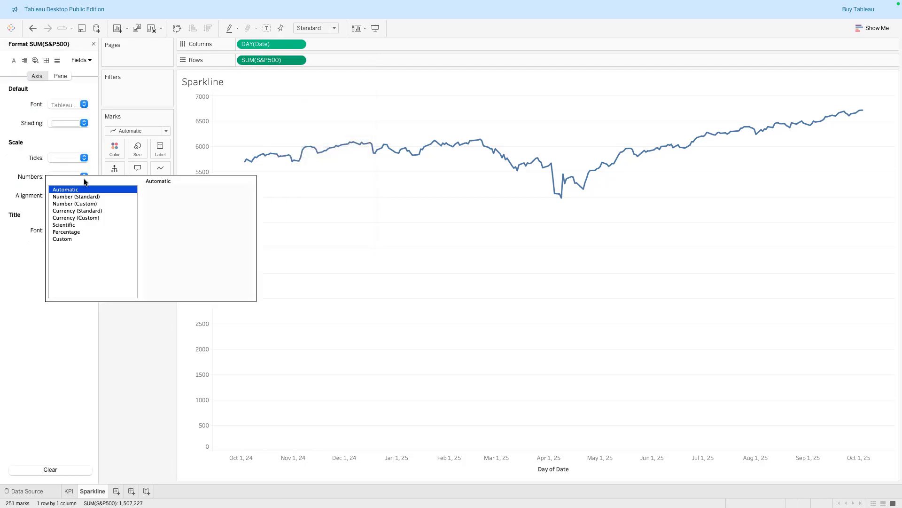
left_click(87, 218)
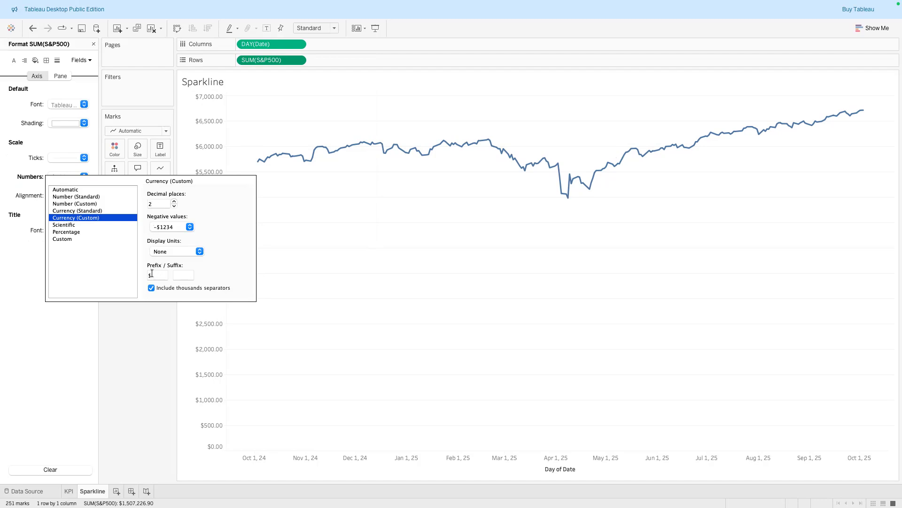
left_click(150, 346)
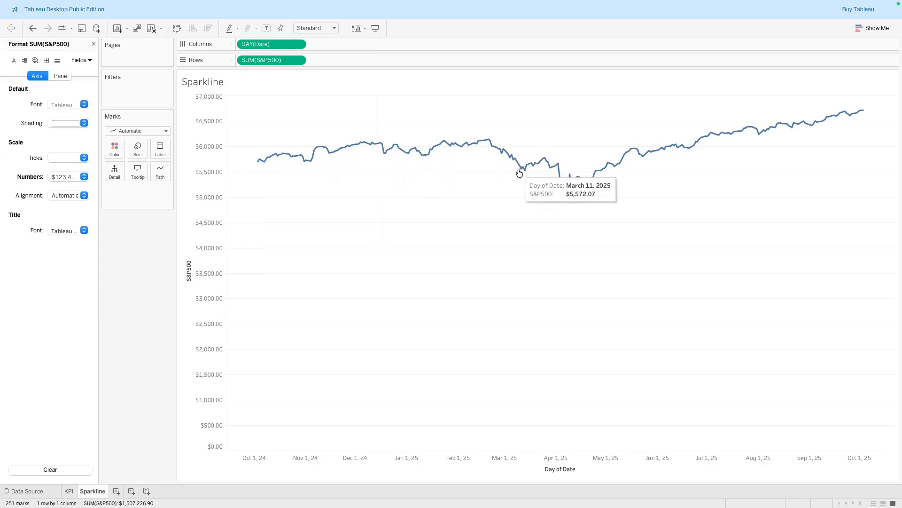
Reduce the sparkline tooltip to only the S&P500 value, preview it and apply
left_click(138, 175)
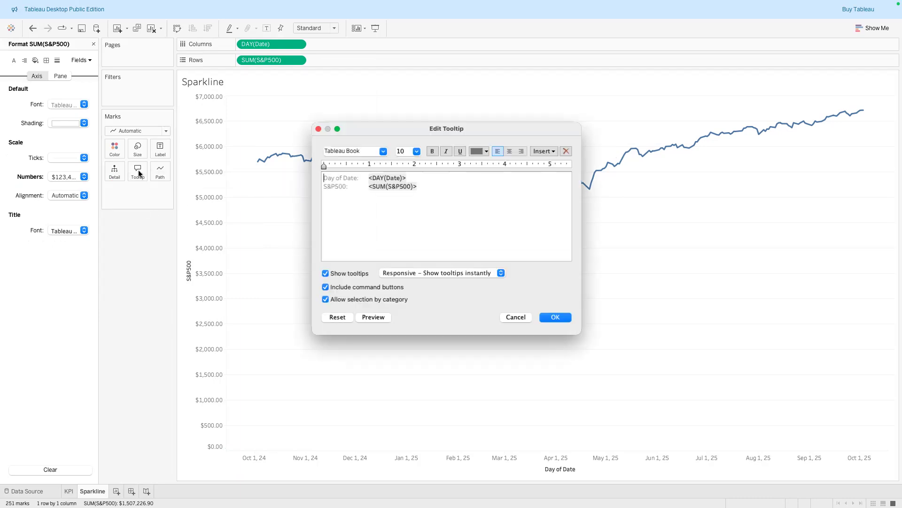
left_click_drag(412, 176, 319, 177)
key("BackSpace")
key("BackSpace")
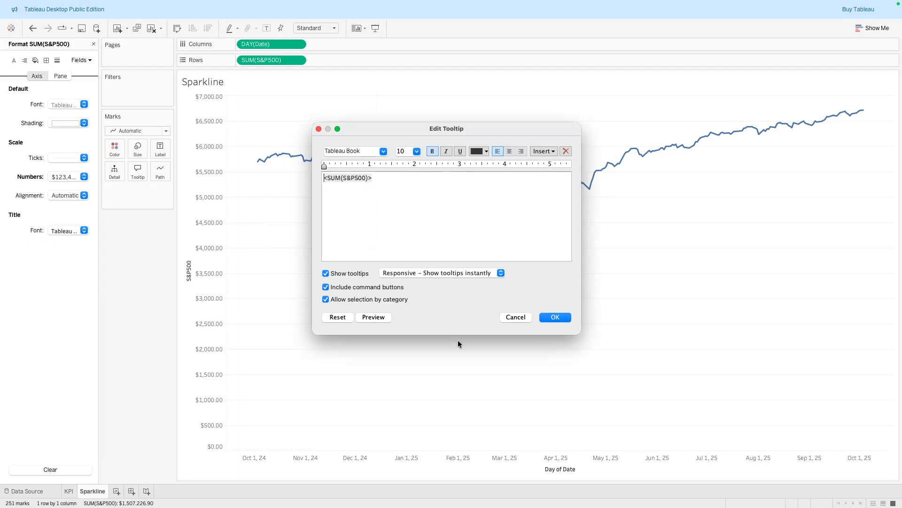
left_click(385, 319)
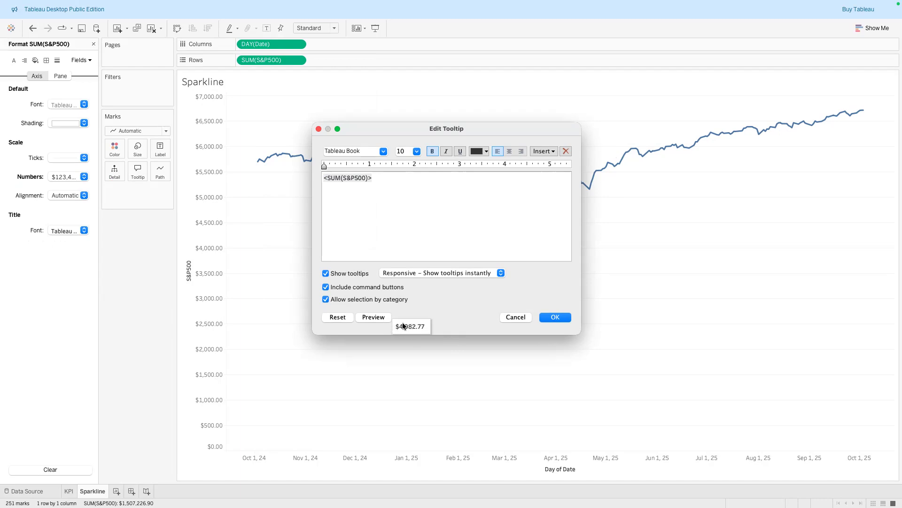
left_click(555, 318)
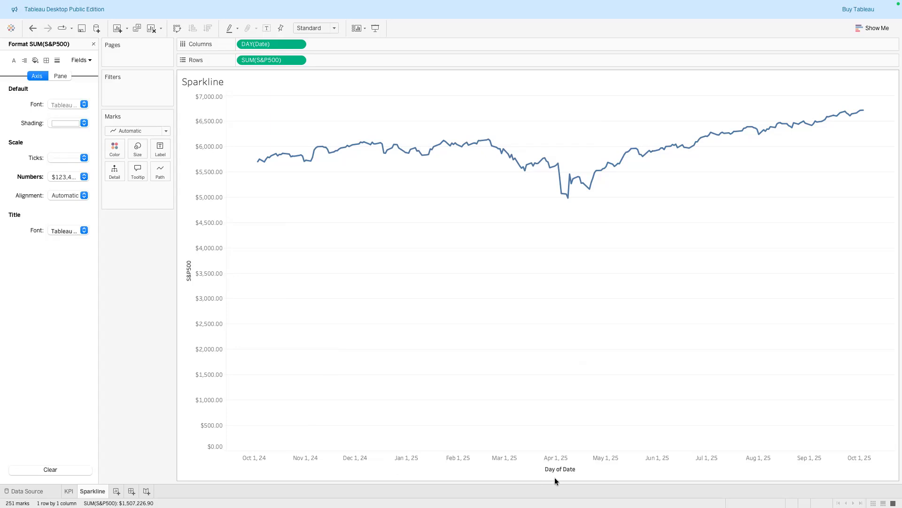
Hide the date axis header of the sparkline
right_click(515, 450)
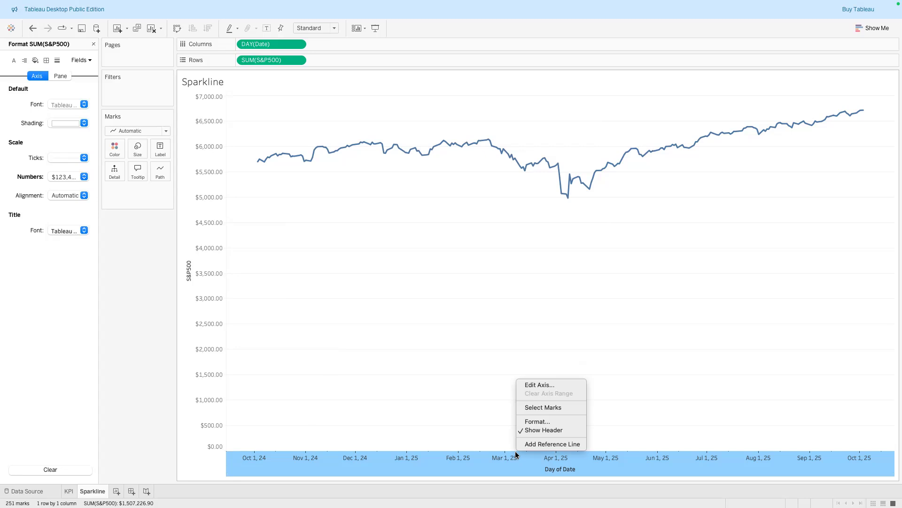
left_click(536, 431)
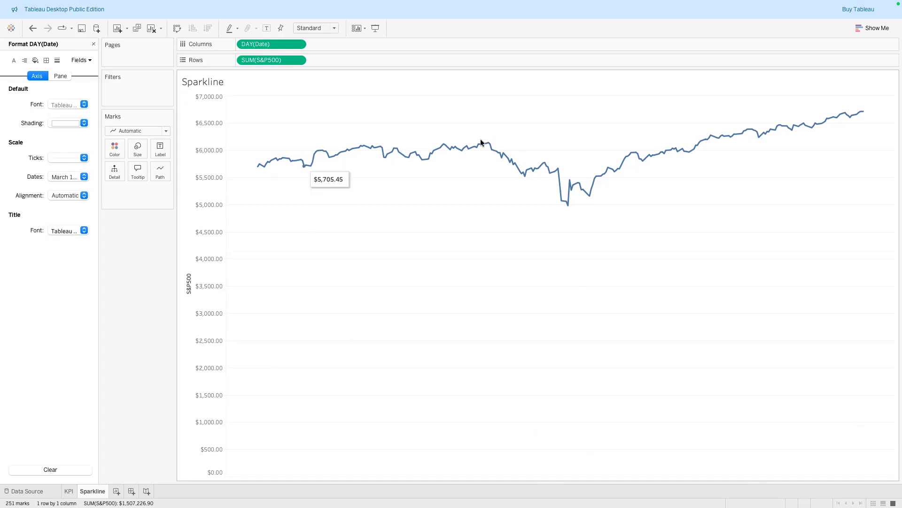
Edit the S&P500 axis, keeping an automatic range without including zero
right_click(188, 351)
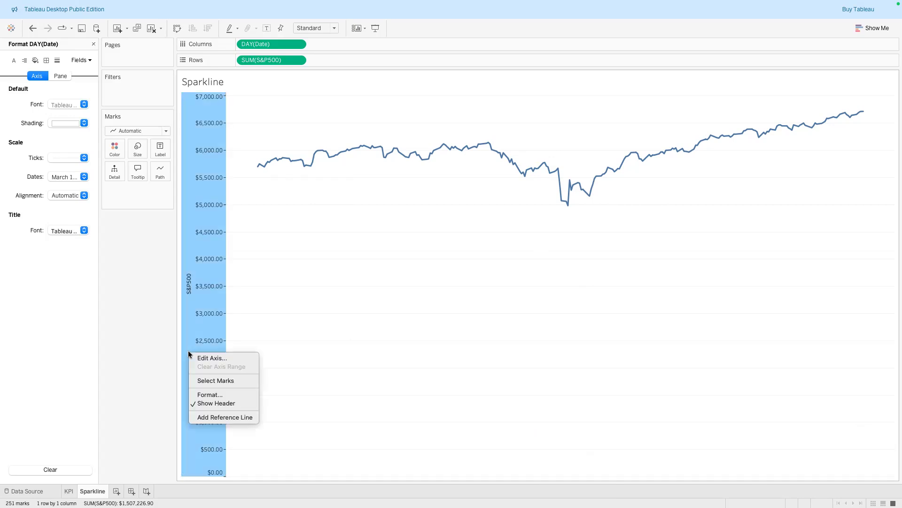
left_click(207, 391)
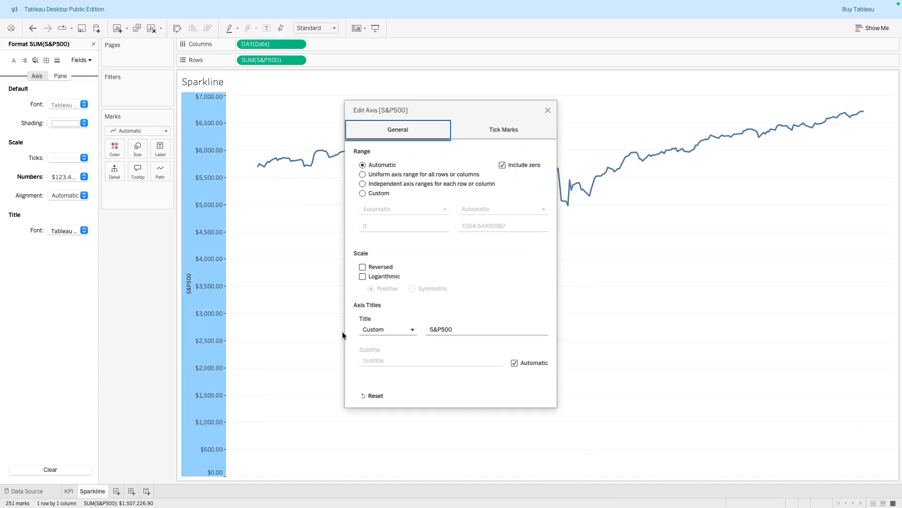
left_click(378, 194)
left_click(375, 226)
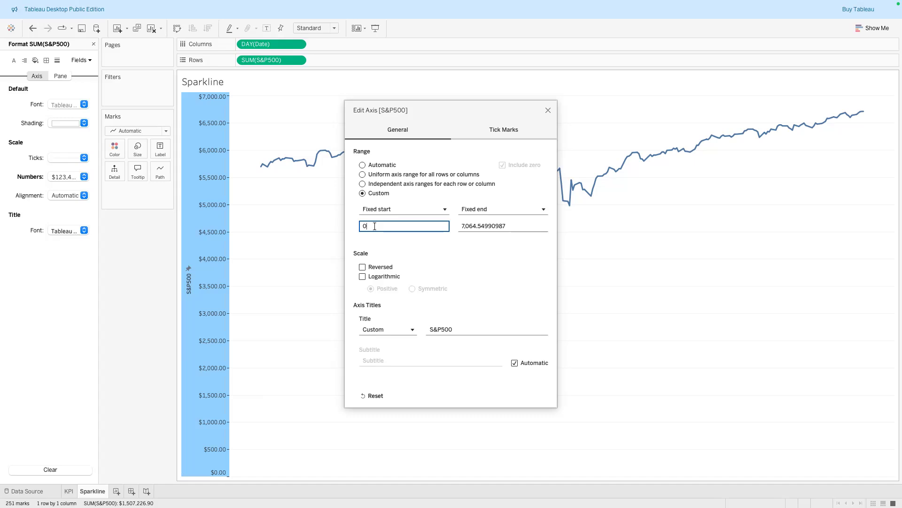
left_click(376, 166)
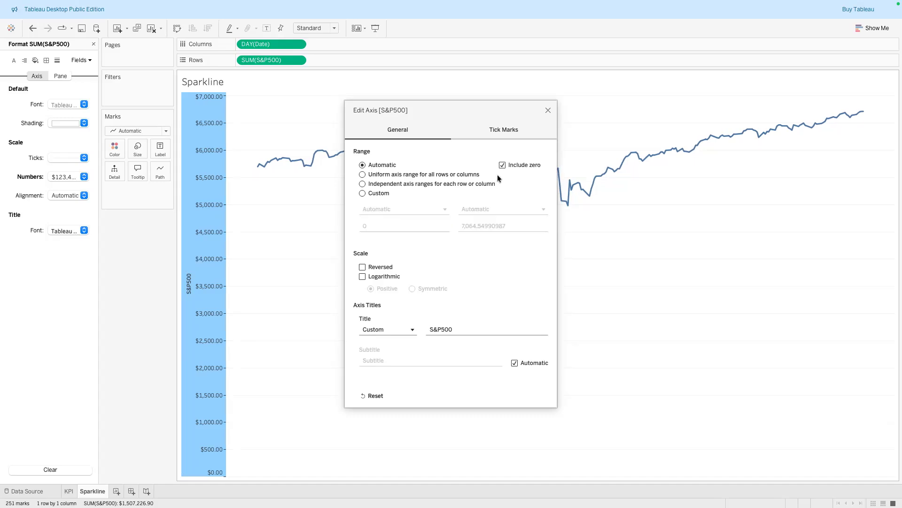
left_click(502, 165)
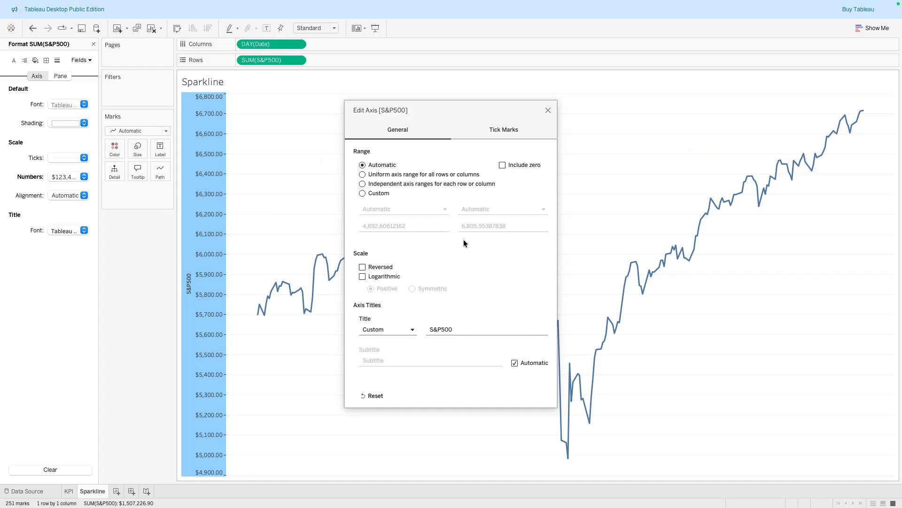
Close the axis dialog and hide the S&P500 axis header of the sparkline
left_click(548, 110)
right_click(215, 311)
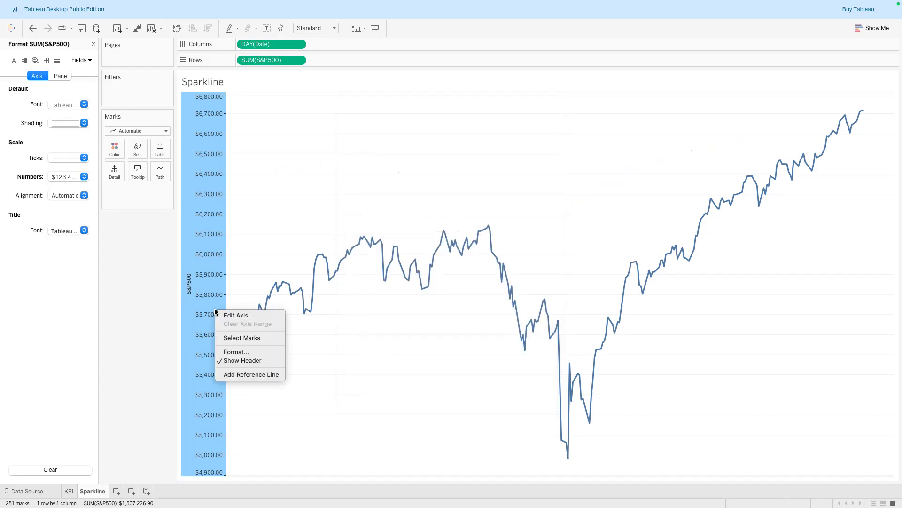
left_click(233, 360)
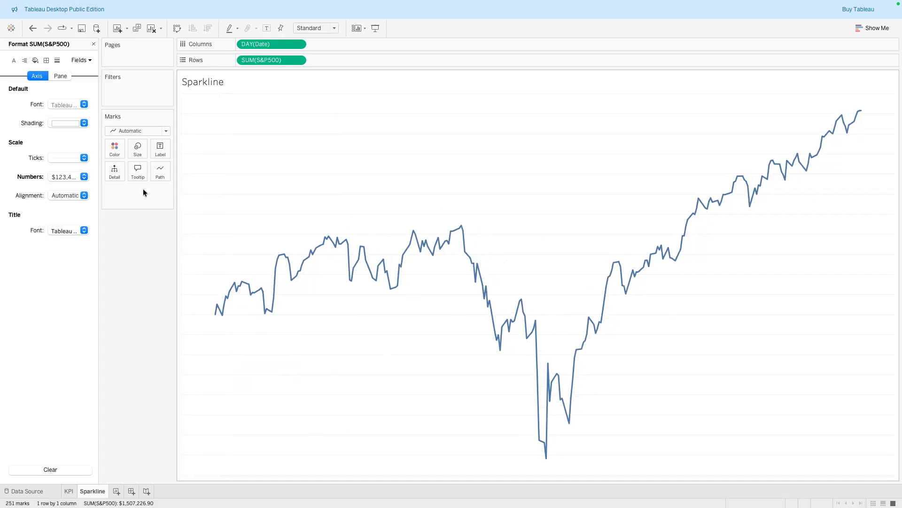
Color the sparkline line bright green
left_click(117, 151)
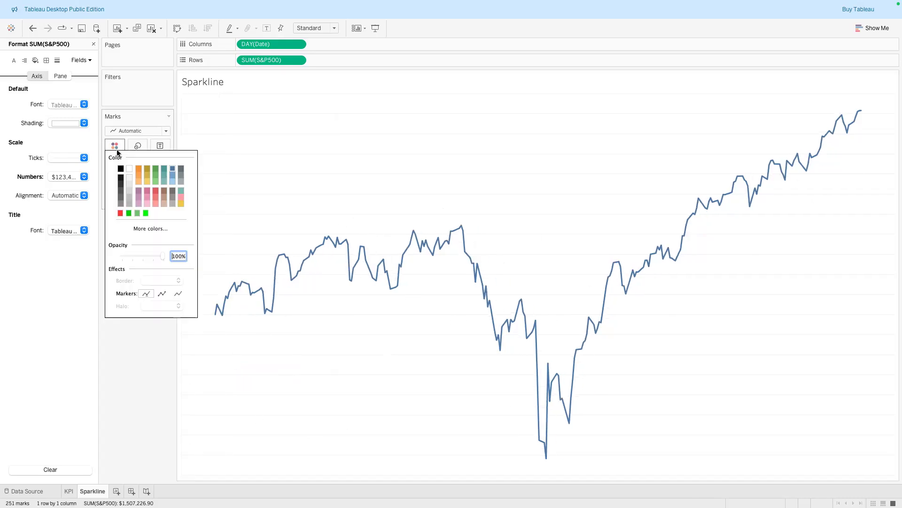
left_click(129, 213)
left_click(139, 213)
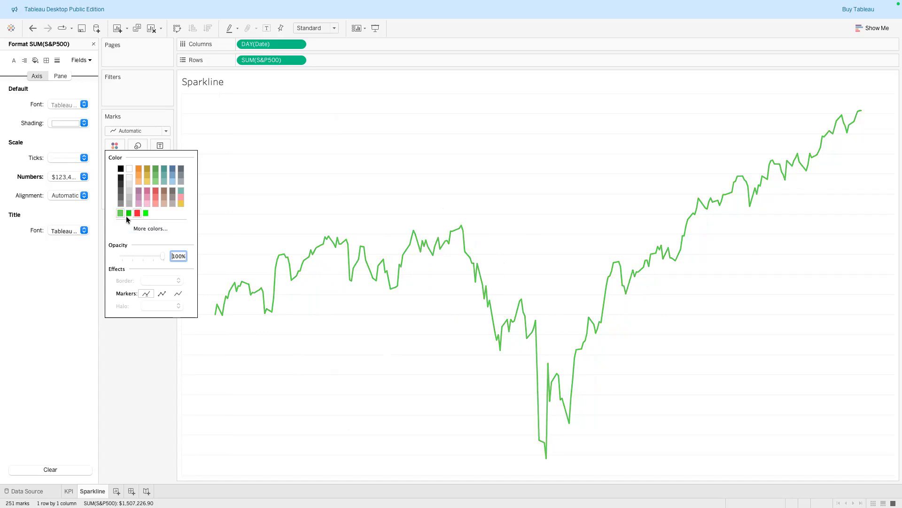
left_click(128, 213)
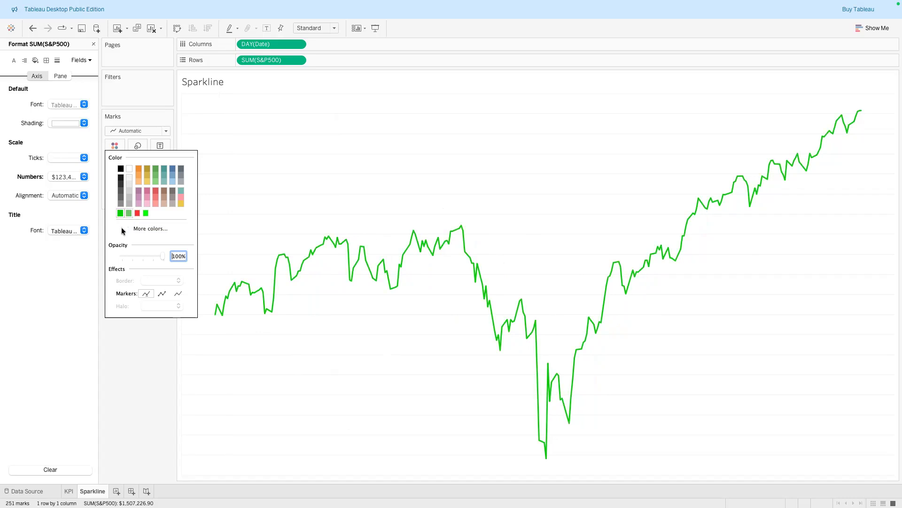
left_click(135, 341)
Increase the size of the sparkline line to make it thicker
left_click(138, 149)
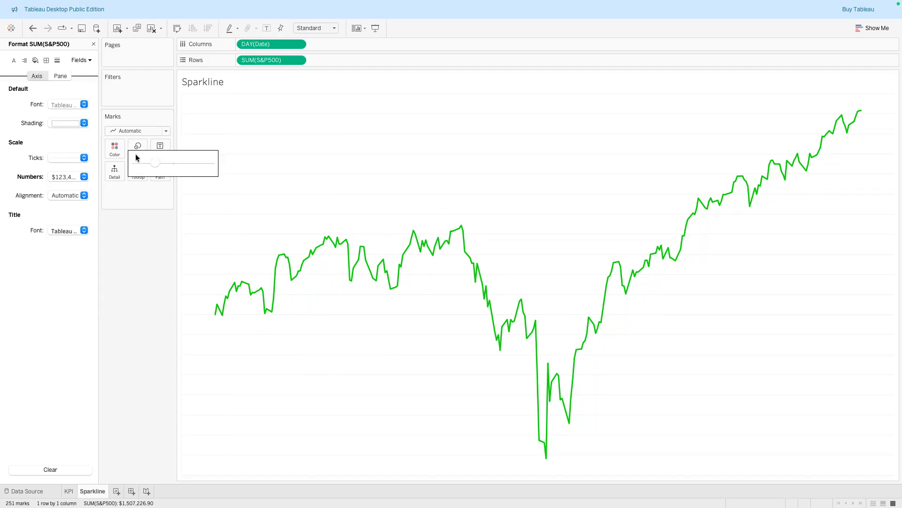
left_click(172, 162)
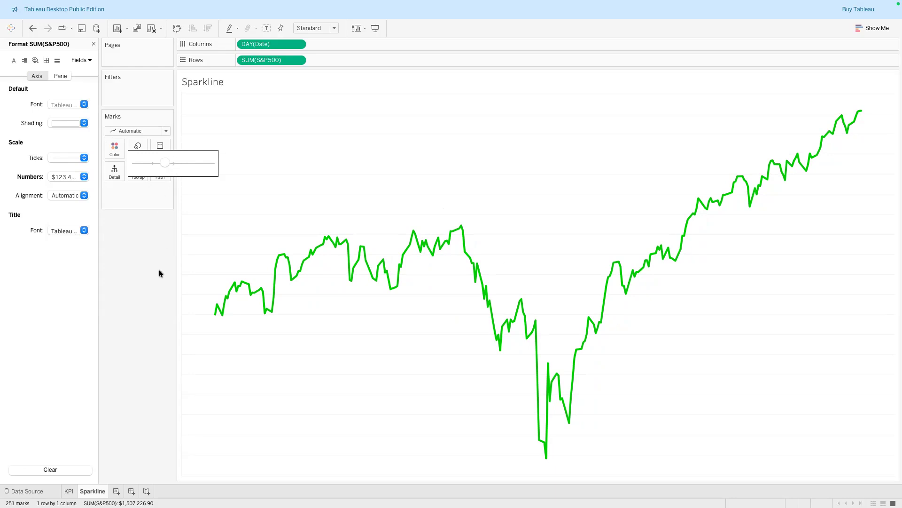
left_click(358, 380)
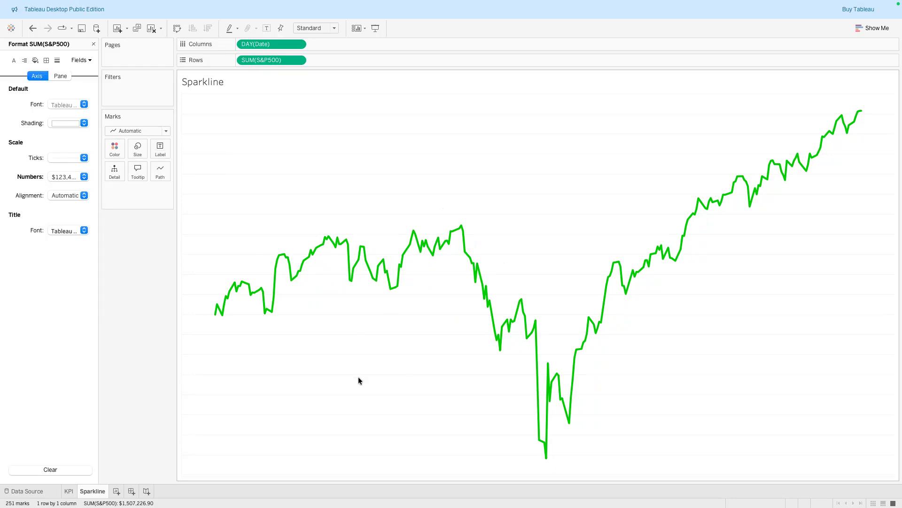
Open the sheet's line formatting and set the row grid lines to None
right_click(382, 190)
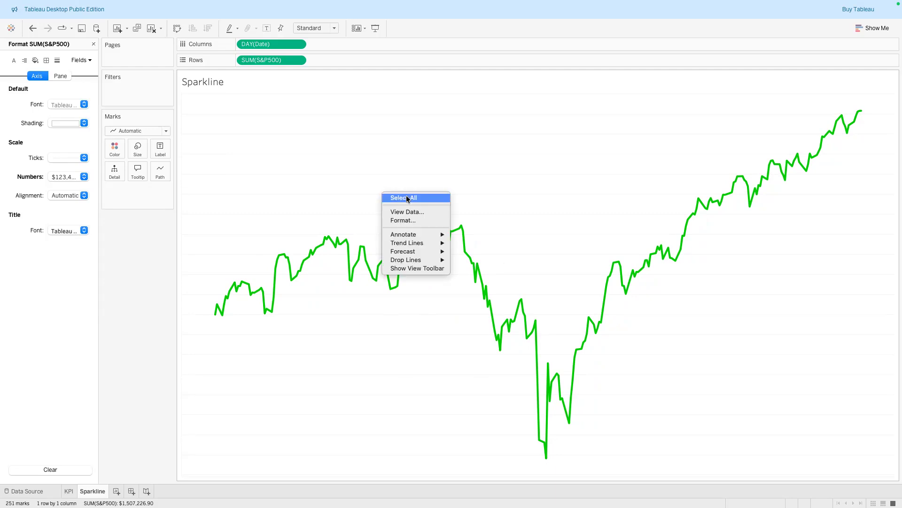
left_click(416, 221)
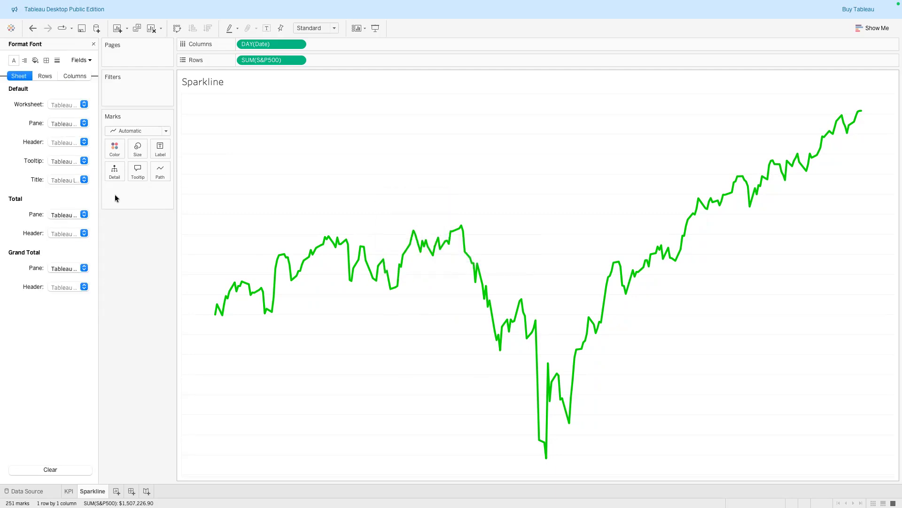
left_click(56, 61)
left_click(45, 77)
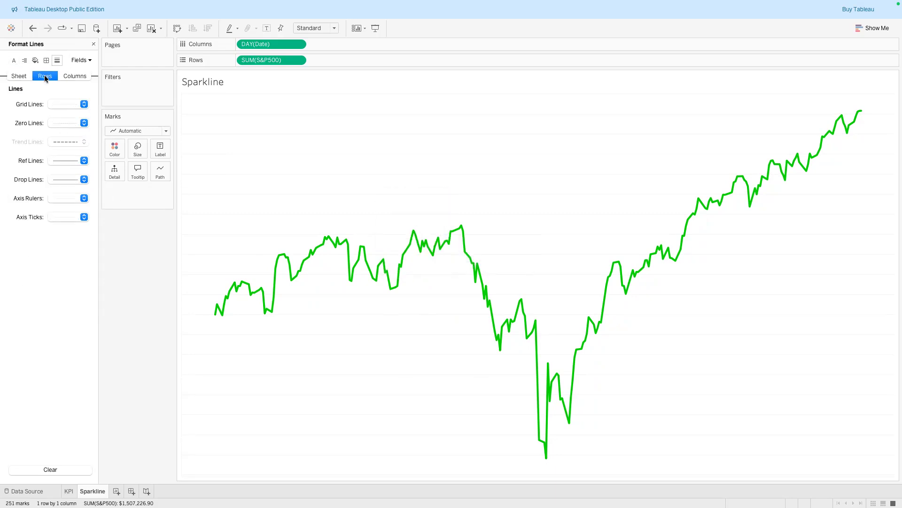
left_click(84, 104)
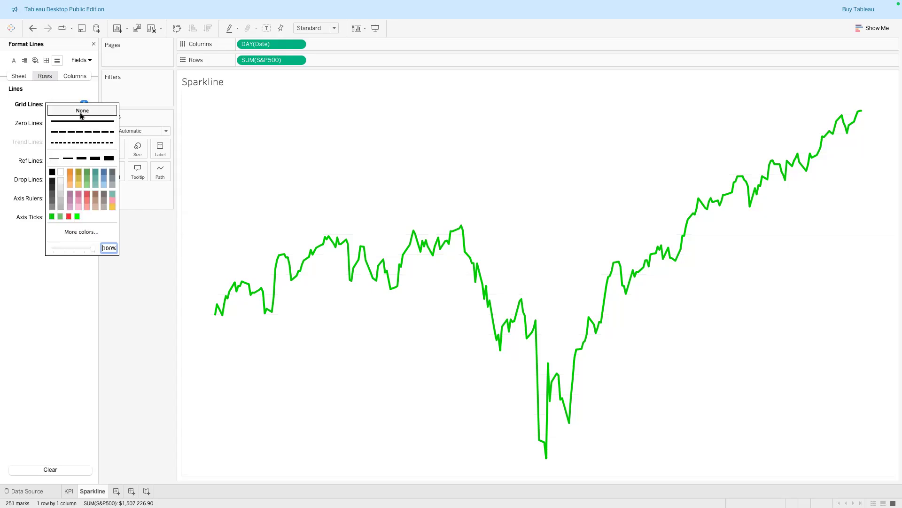
left_click(82, 111)
left_click(84, 198)
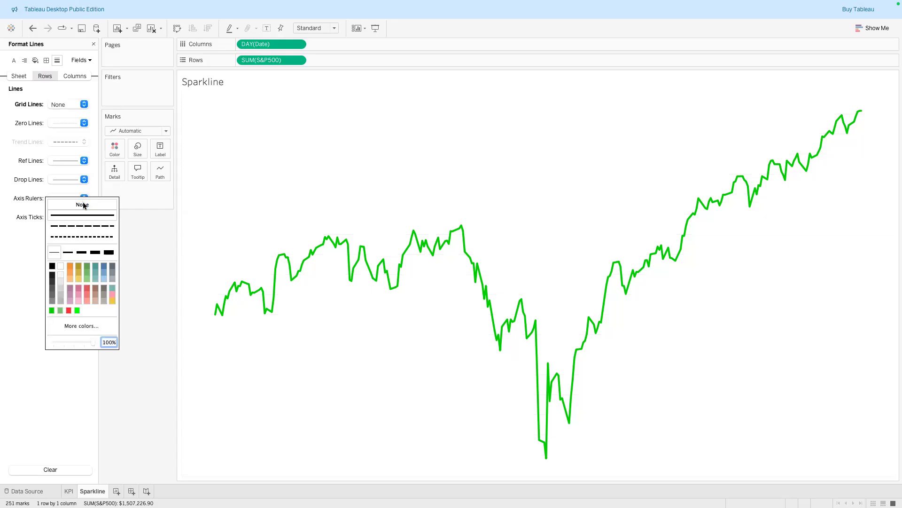
Set the column grid lines and column axis rulers to None
left_click(75, 77)
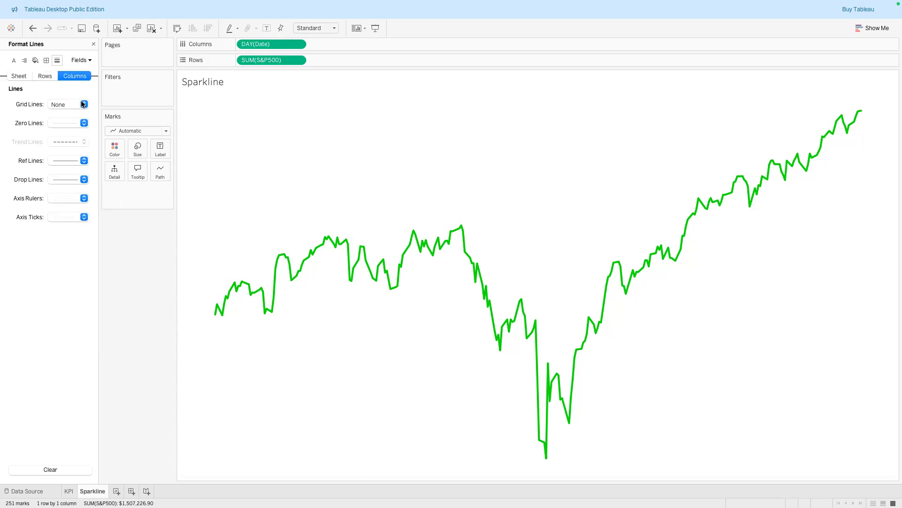
left_click(84, 104)
left_click(43, 288)
left_click(85, 198)
left_click(82, 204)
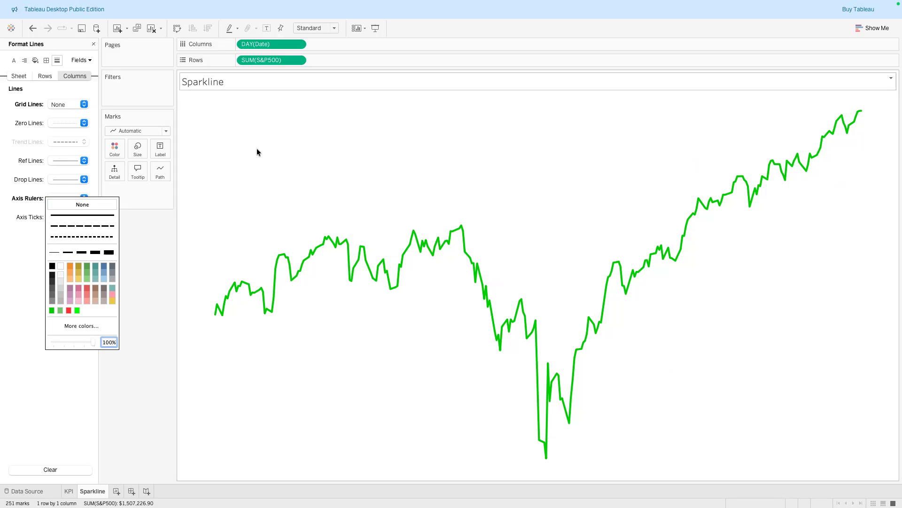
left_click(138, 267)
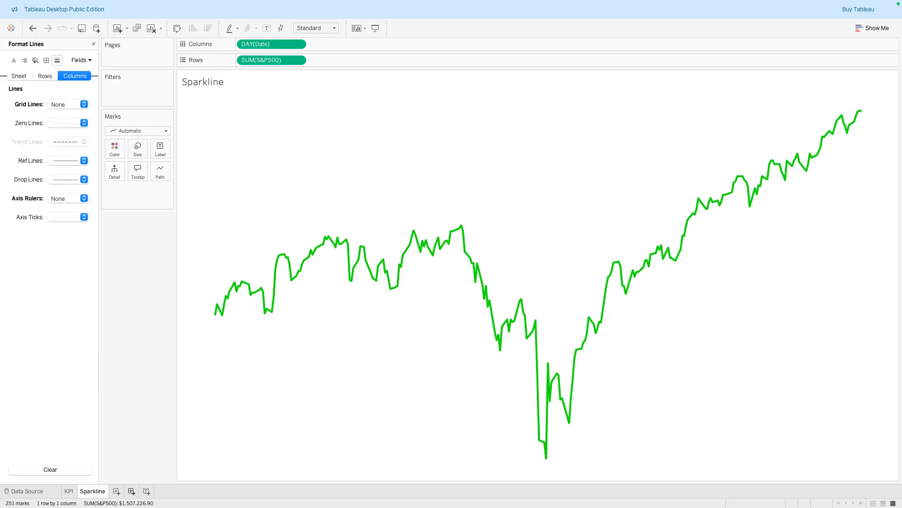
Create a new dashboard and switch its size to a fixed custom size
left_click(131, 491)
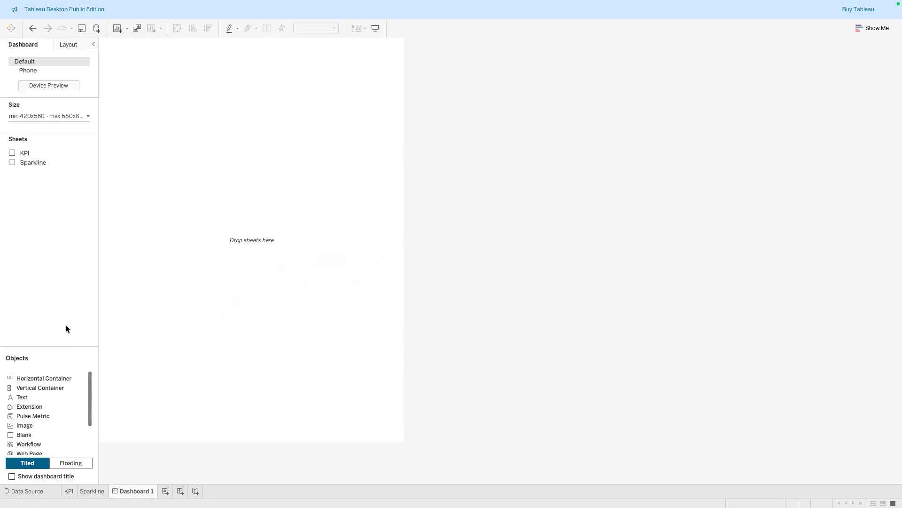
left_click(86, 116)
left_click(64, 125)
left_click(63, 133)
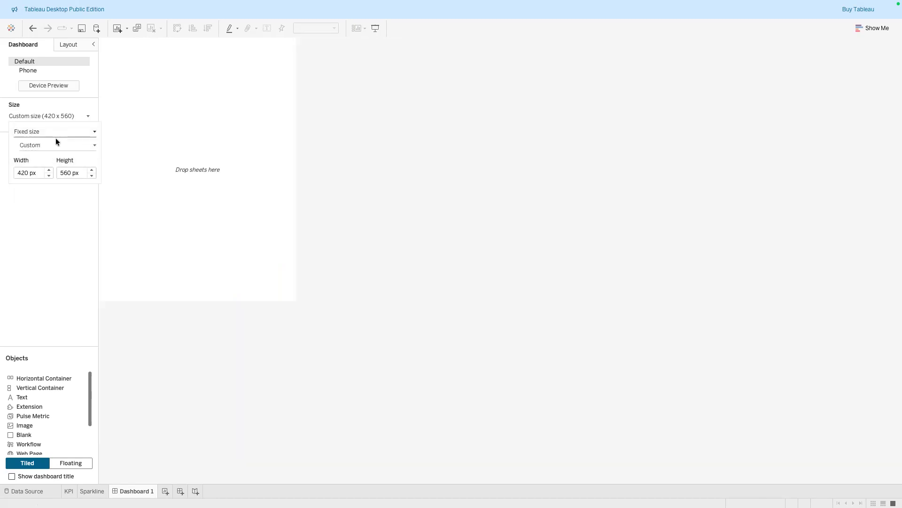
Set the dashboard width to 550 px
left_click(29, 172)
key("shift+Home")
type("550")
left_click(68, 172)
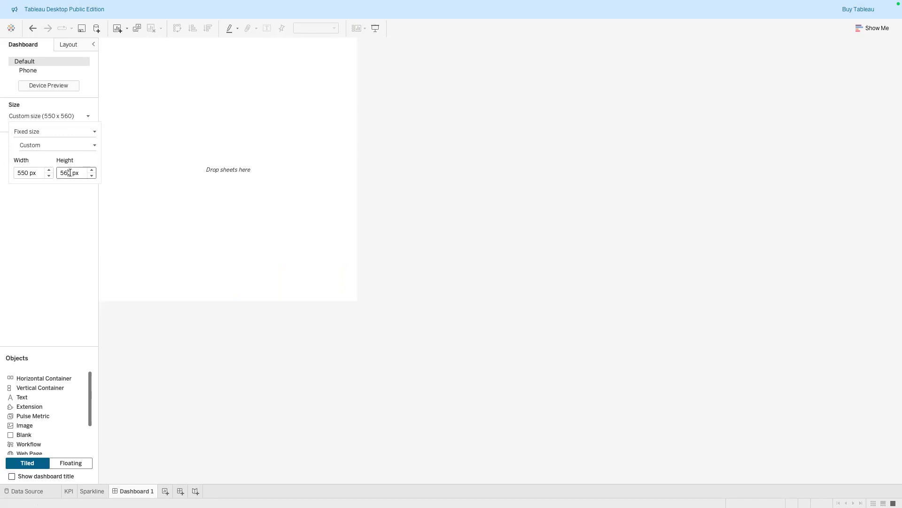
Set the dashboard height to 420 px
left_click_drag(70, 173, 53, 174)
type("420")
key("Return")
left_click(62, 212)
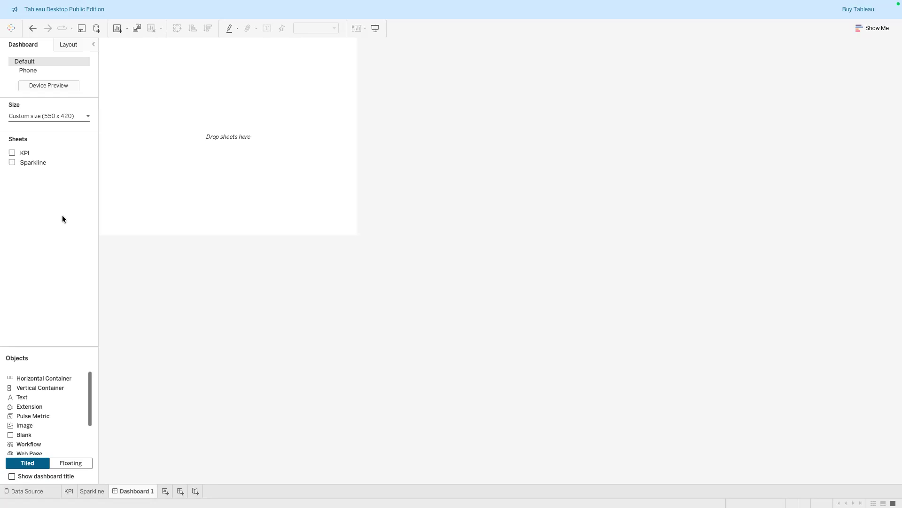
Reduce the dashboard width to 450 px
left_click(86, 116)
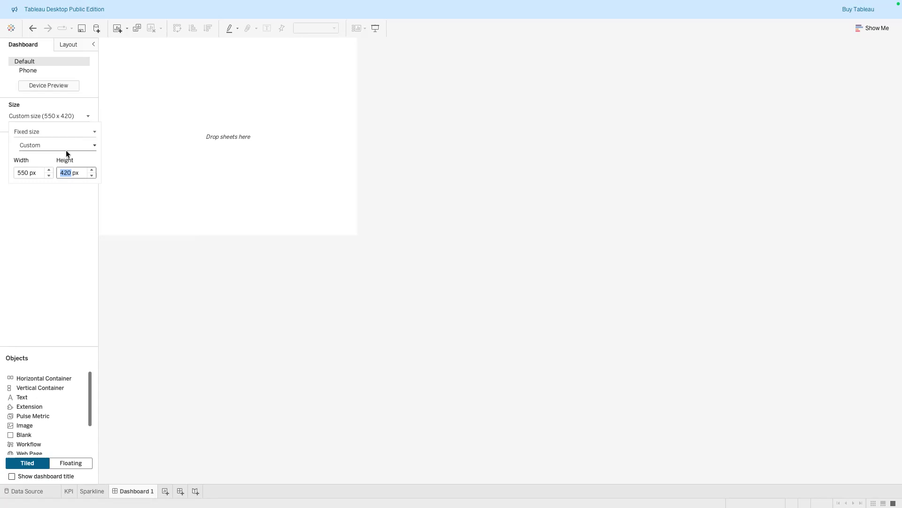
left_click(49, 175)
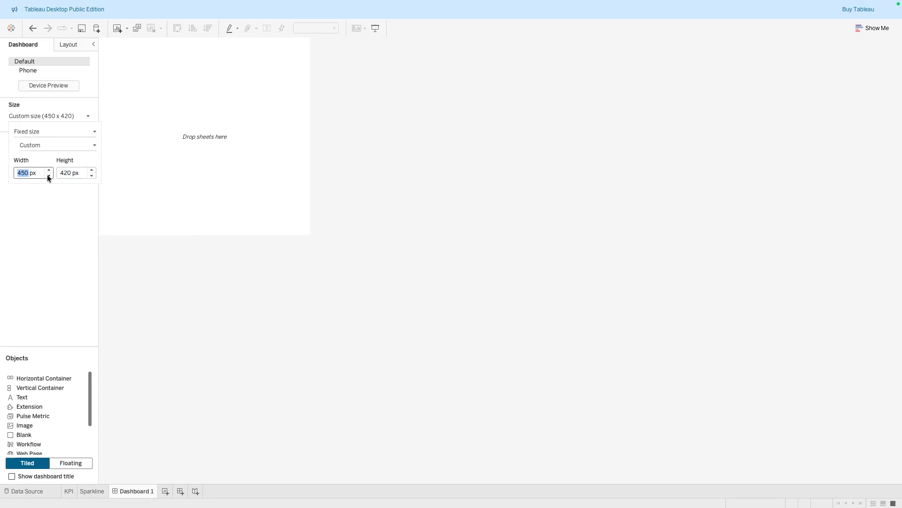
left_click(46, 193)
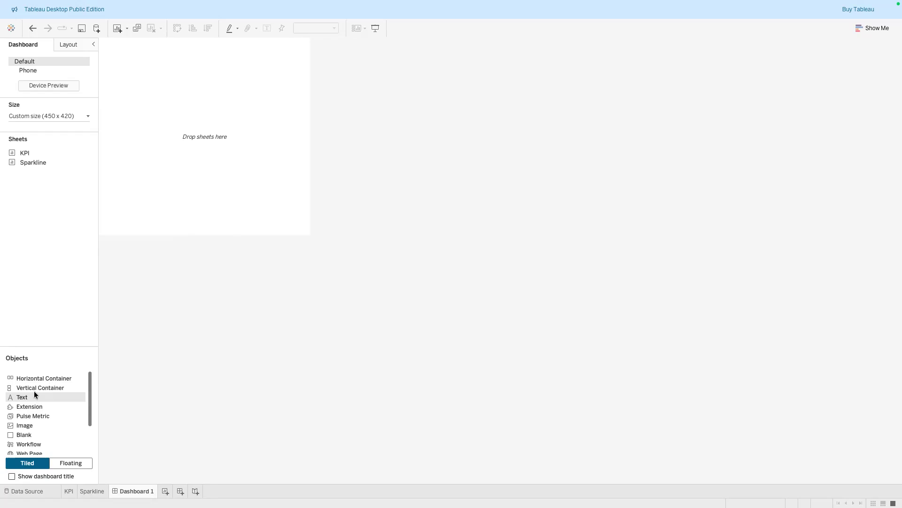
Place a vertical container on the dashboard canvas
left_click_drag(60, 381, 193, 185)
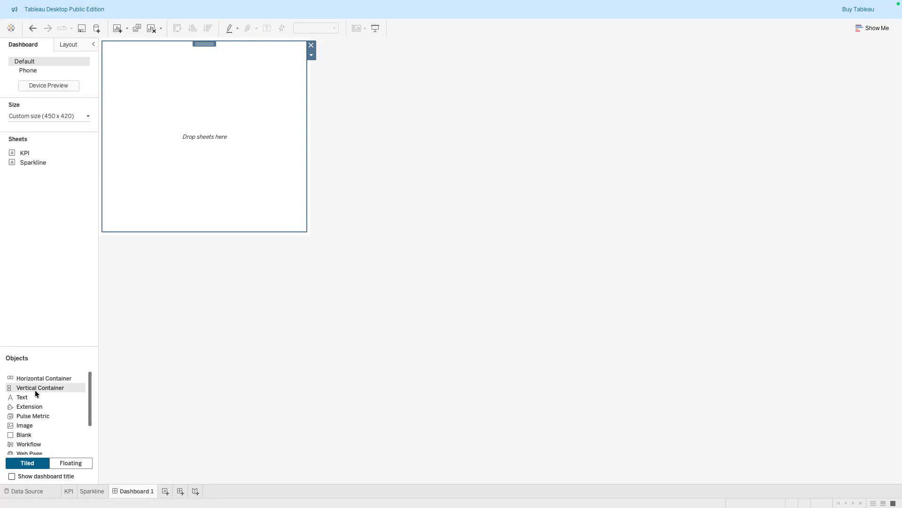
left_click_drag(25, 387, 181, 192)
left_click(30, 210)
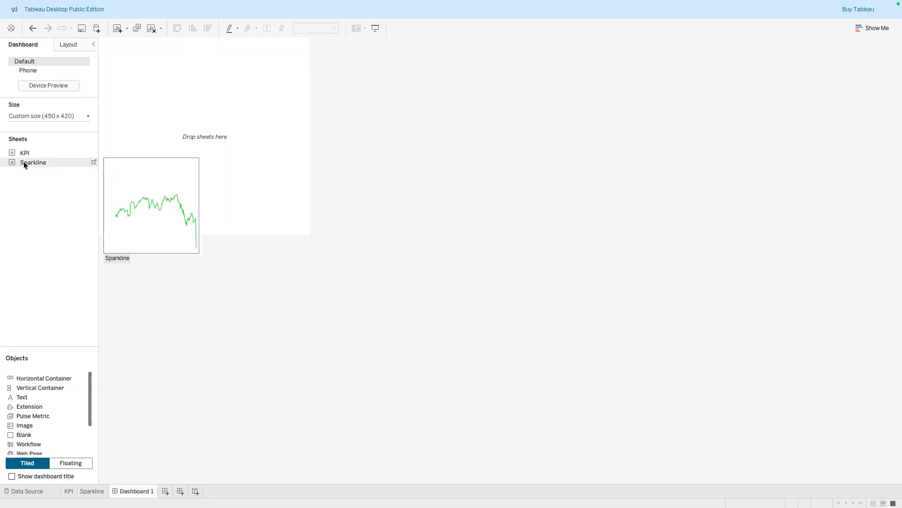
Add the KPI sheet and then the Sparkline sheet below it into the container
left_click(175, 97)
left_click_drag(24, 153, 206, 93)
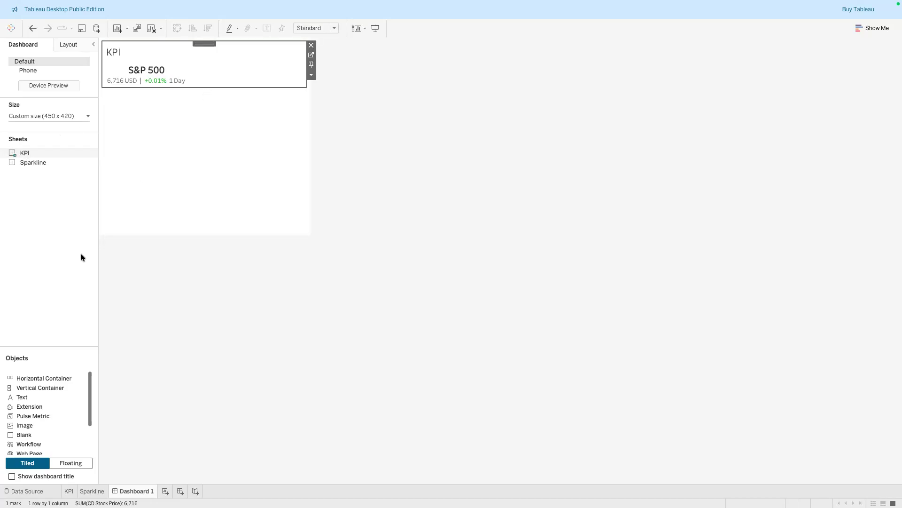
left_click(48, 225)
left_click_drag(26, 161, 178, 167)
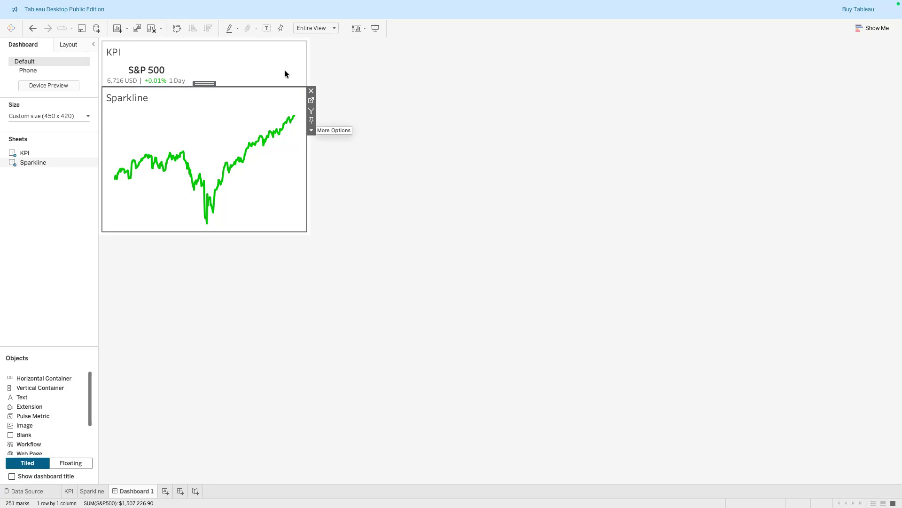
Hide the title of the KPI sheet on the dashboard
left_click(241, 59)
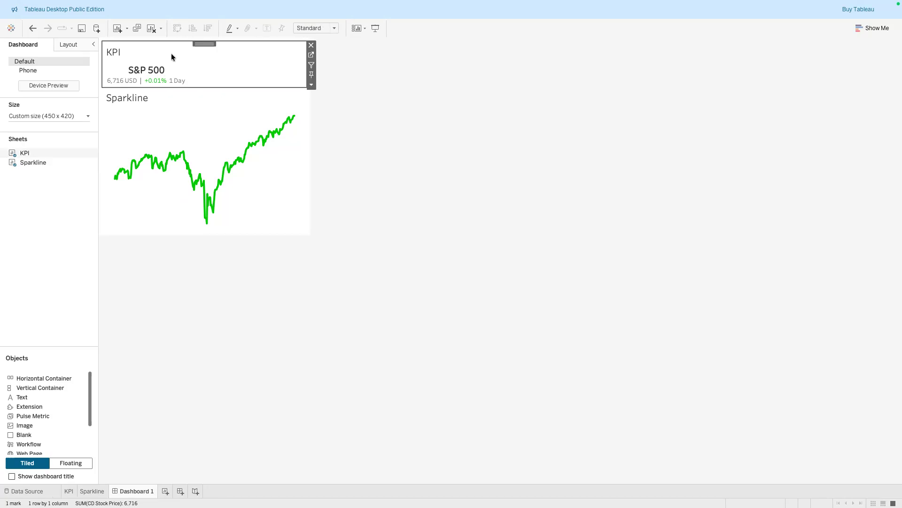
left_click(312, 85)
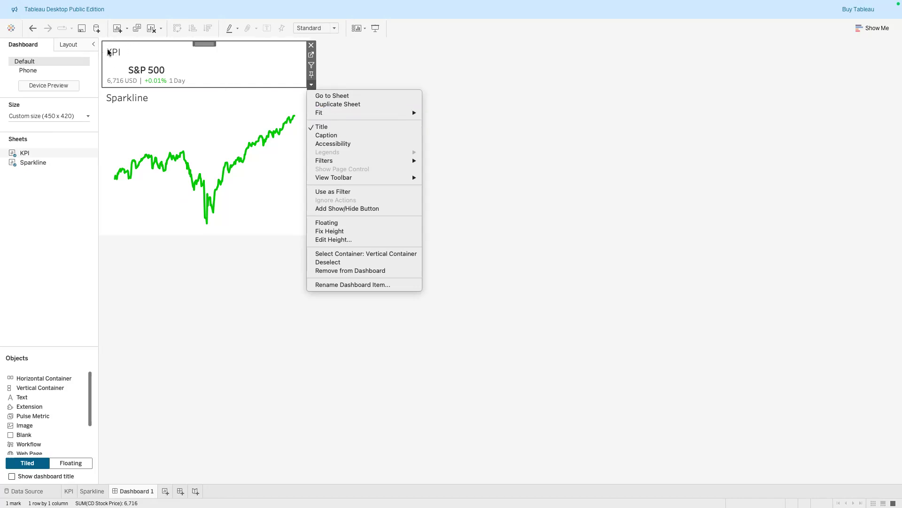
left_click(315, 127)
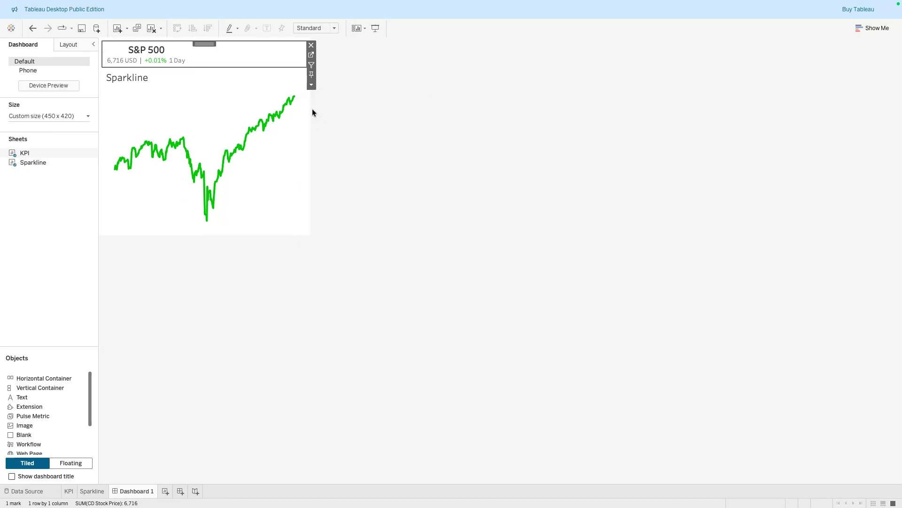
Set the KPI sheet's fit to Entire View
left_click(310, 84)
mouse_move(362, 114)
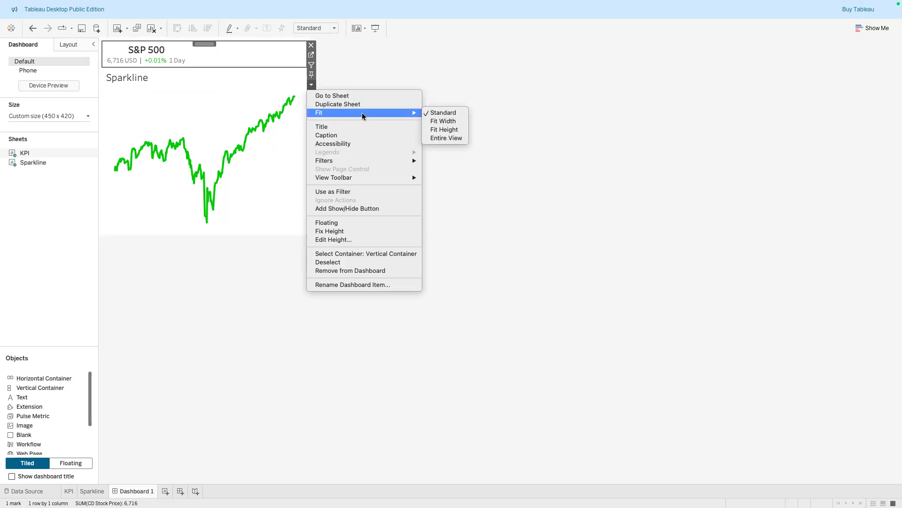
left_click(455, 137)
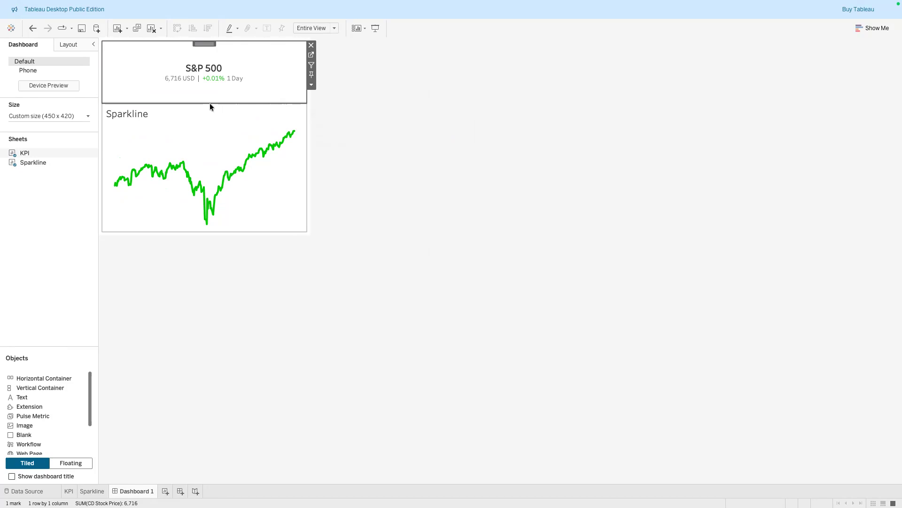
Reduce the KPI panel's height so the sparkline sits closer beneath it
left_click_drag(210, 103, 210, 71)
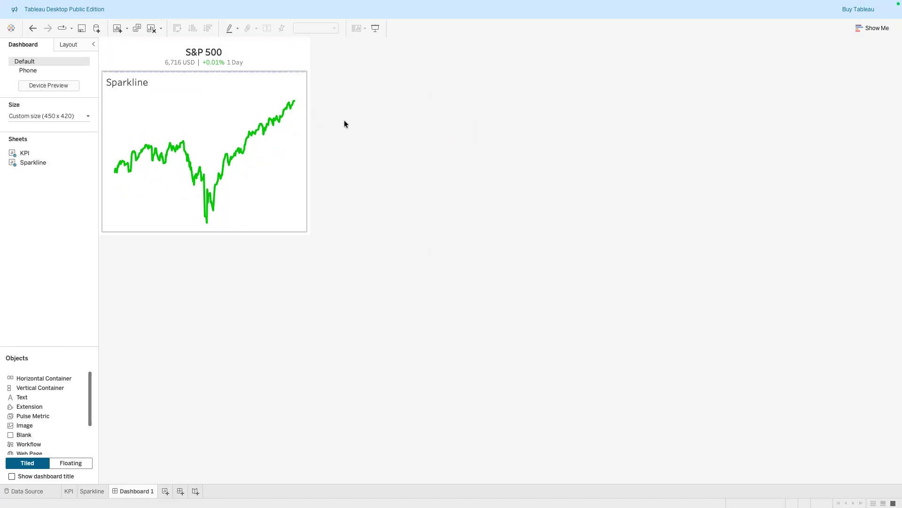
left_click(366, 174)
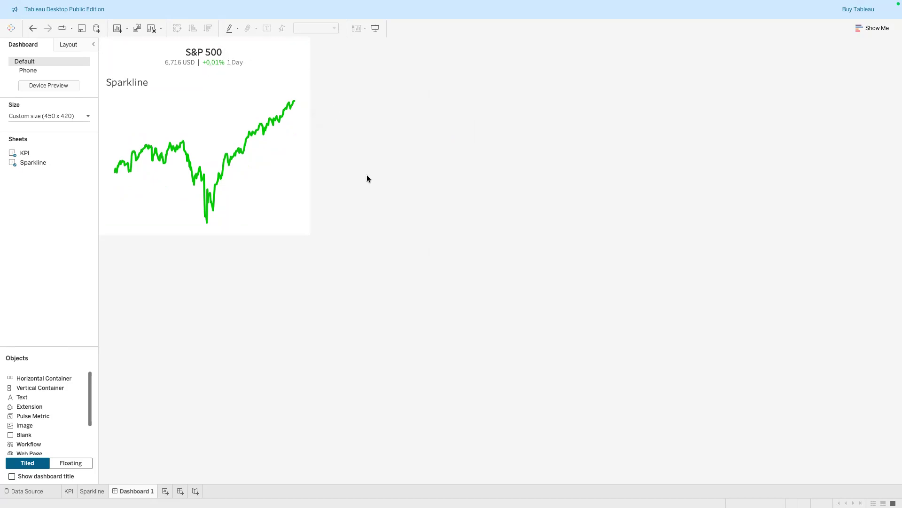
left_click(202, 96)
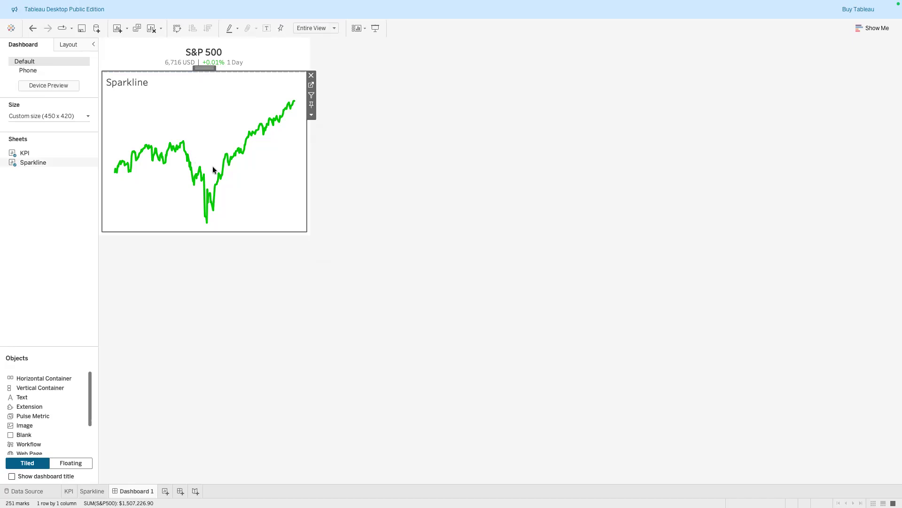
Hide the Sparkline sheet's title on the dashboard and set its fit to Entire View
left_click(311, 114)
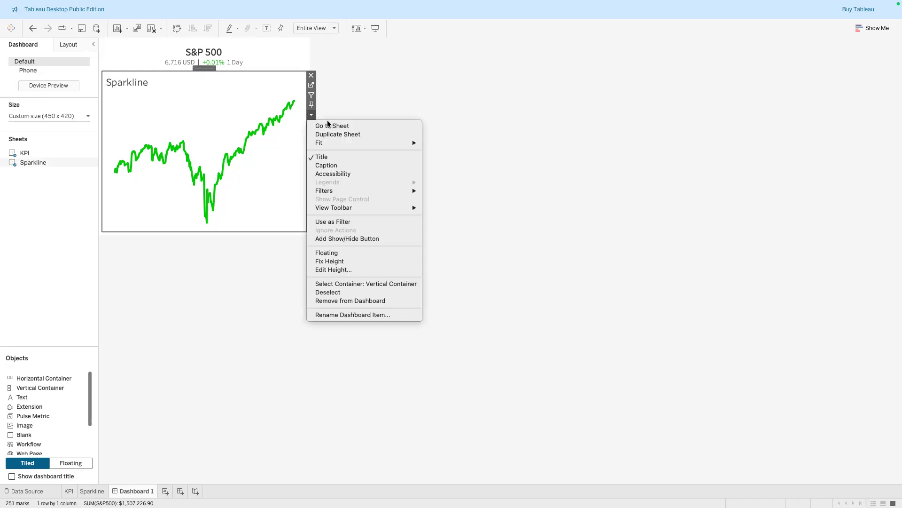
left_click(342, 156)
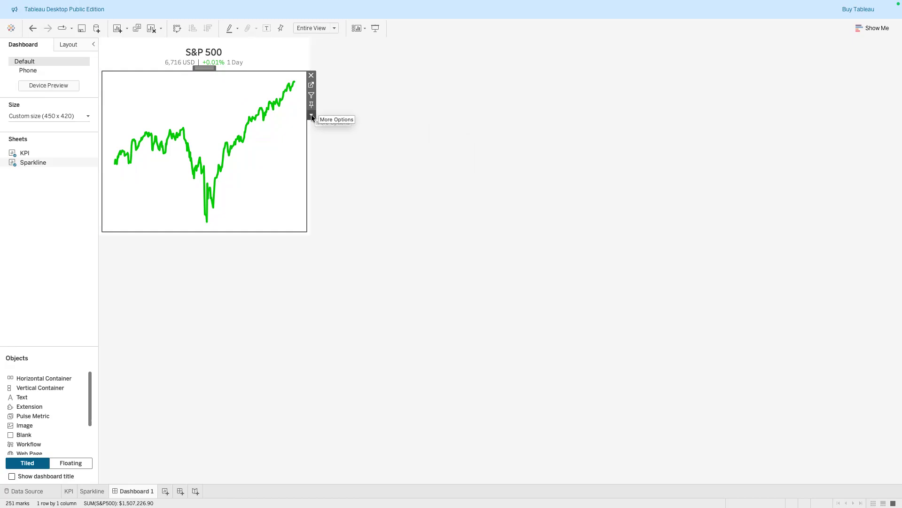
left_click(311, 115)
mouse_move(377, 142)
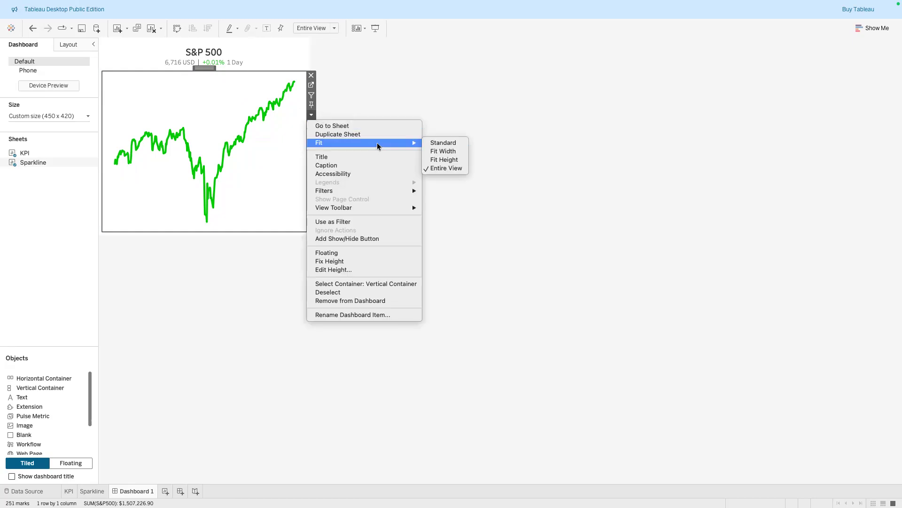
left_click(446, 168)
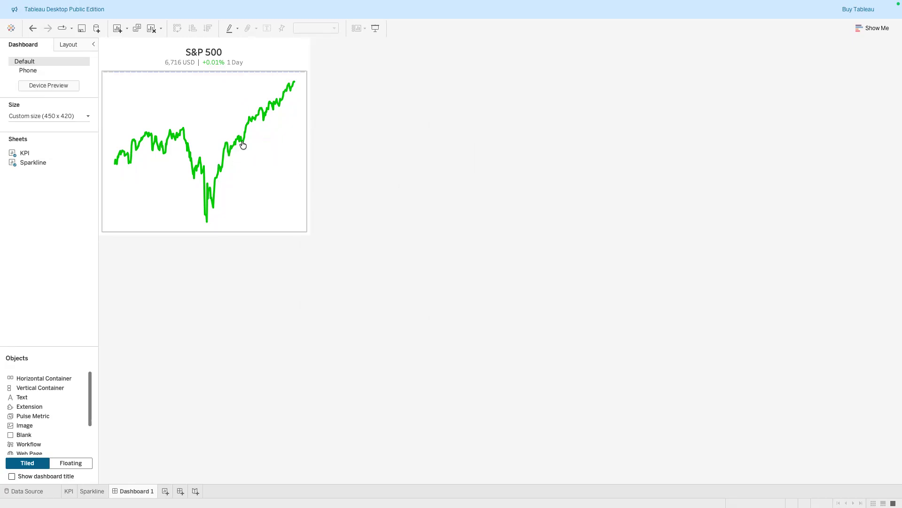
mouse_move(209, 218)
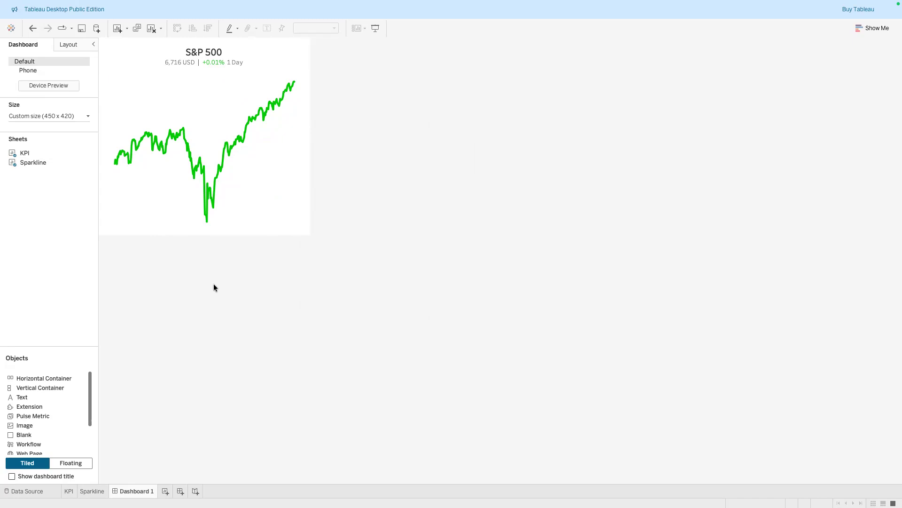
mouse_move(294, 85)
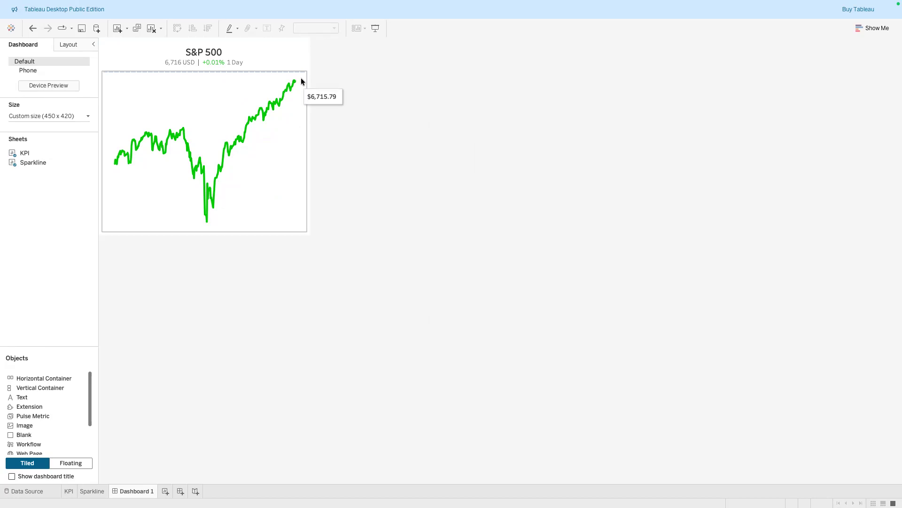
left_click(186, 286)
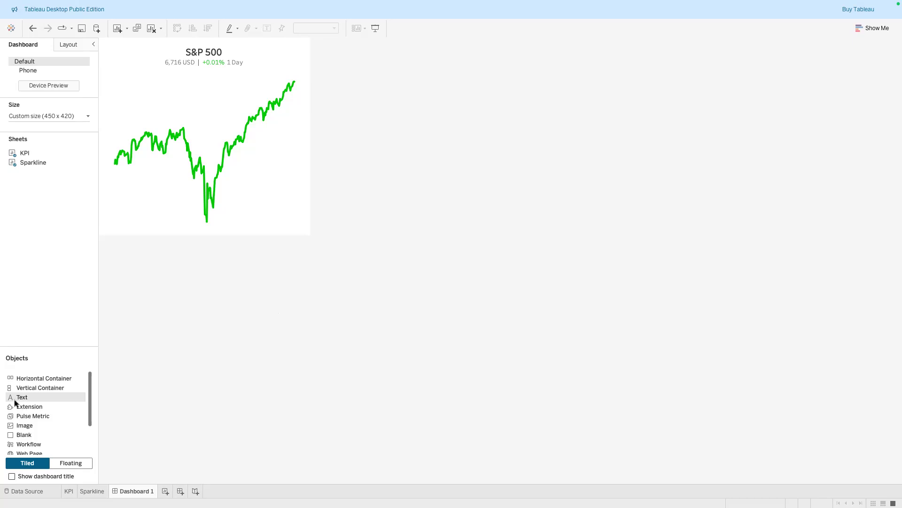
Add a text object below the sparkline reading "Data Source: S&P Global | Created By:" followed by the author's name
left_click_drag(19, 388, 188, 232)
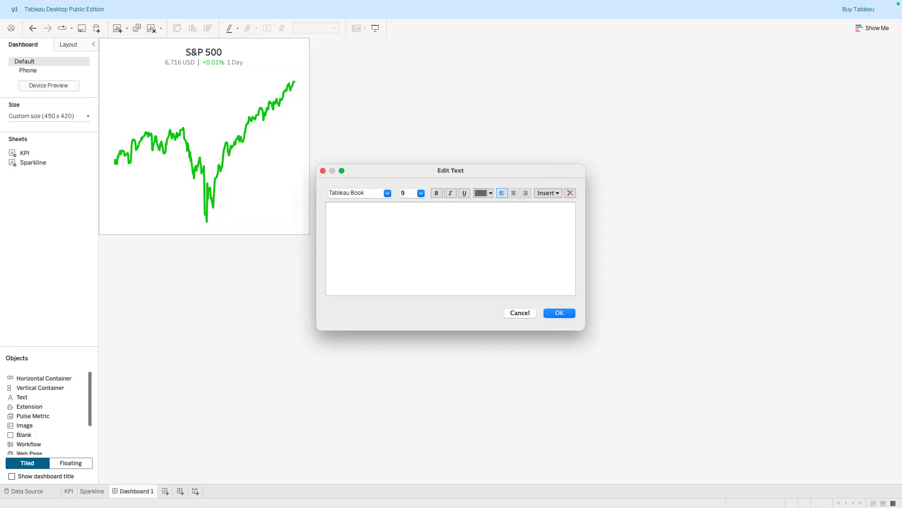
type("Dat")
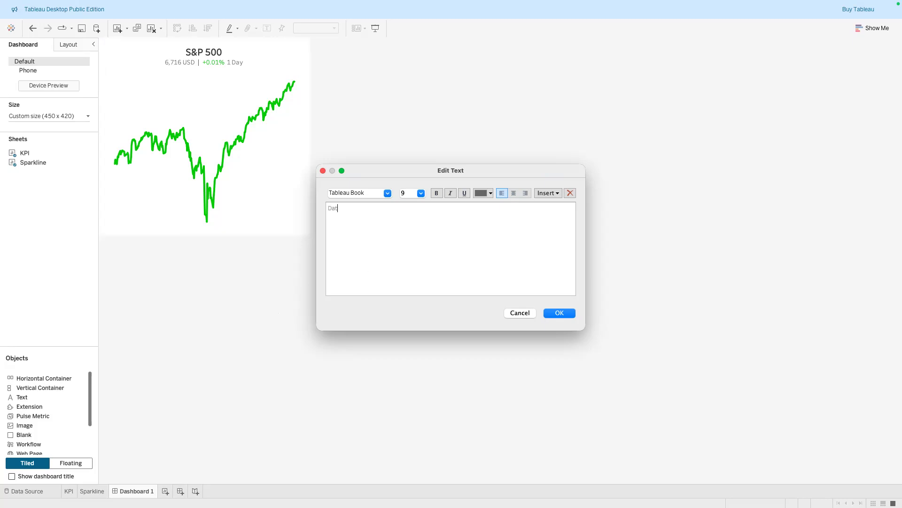
type("a Source:")
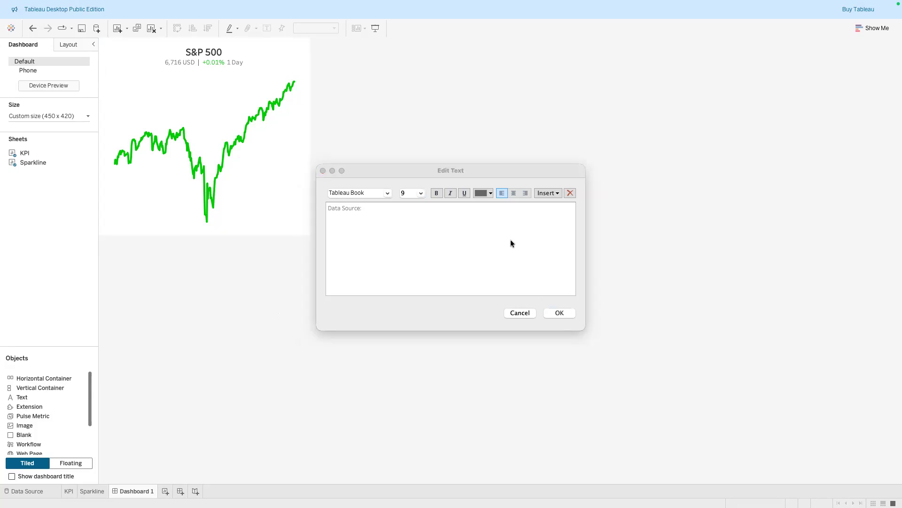
left_click(373, 207)
type("S&P Gl")
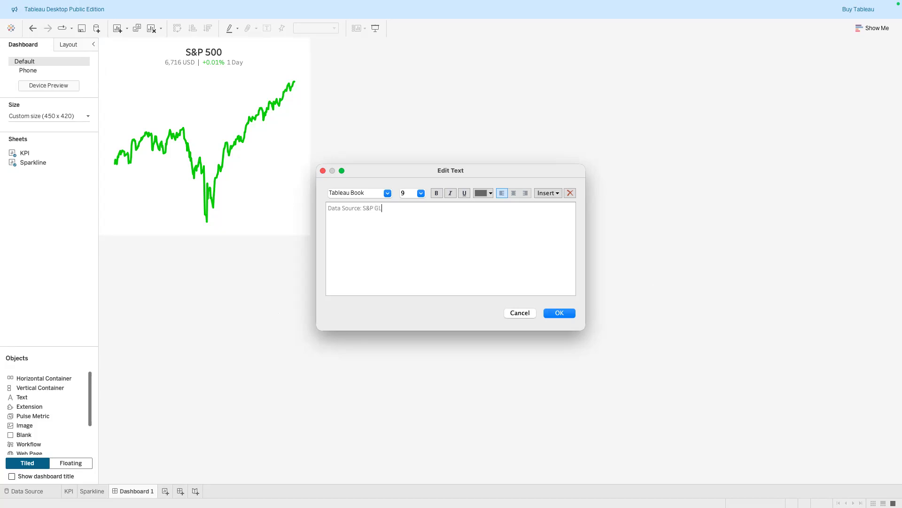
type("obal |")
type("Created By: Dr. Etu")
Center the footer text, color it light grey, and shrink its panel to a thin strip under the sparkline
key("super+a")
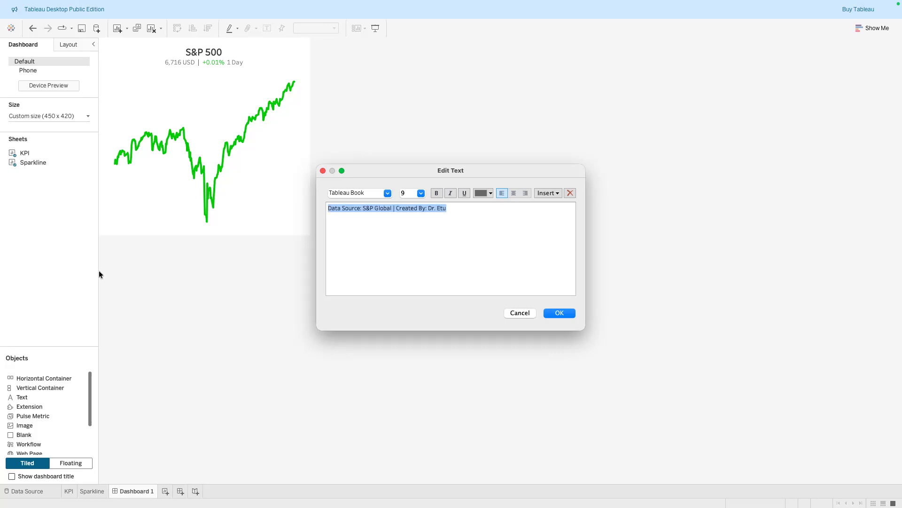
left_click(514, 193)
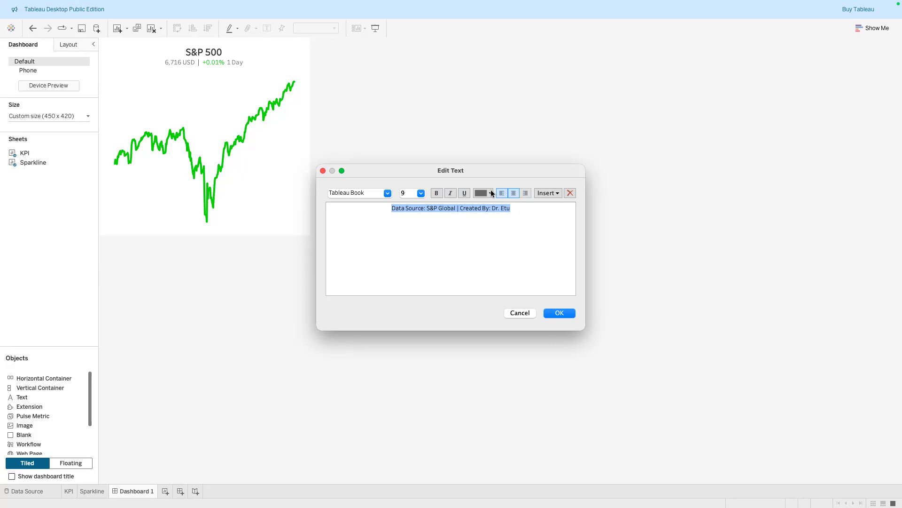
left_click(491, 192)
left_click(489, 222)
left_click(488, 214)
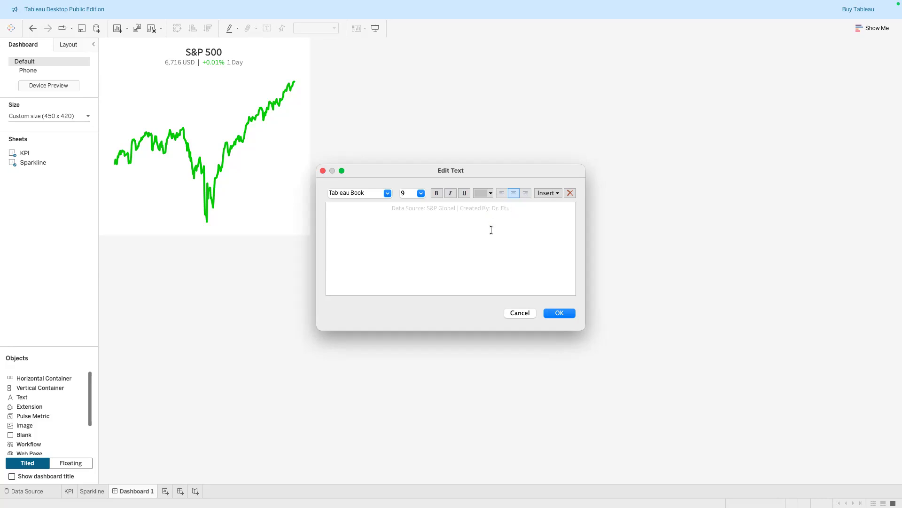
left_click(560, 313)
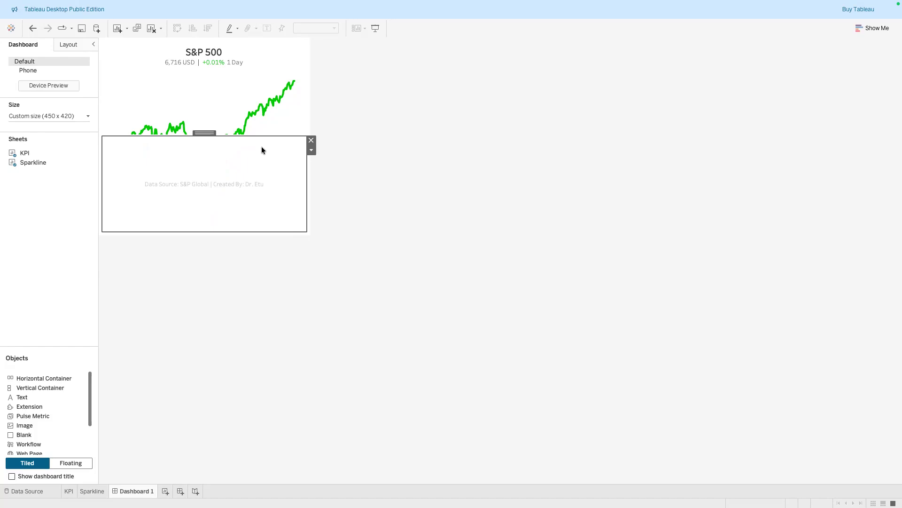
left_click_drag(256, 135, 261, 227)
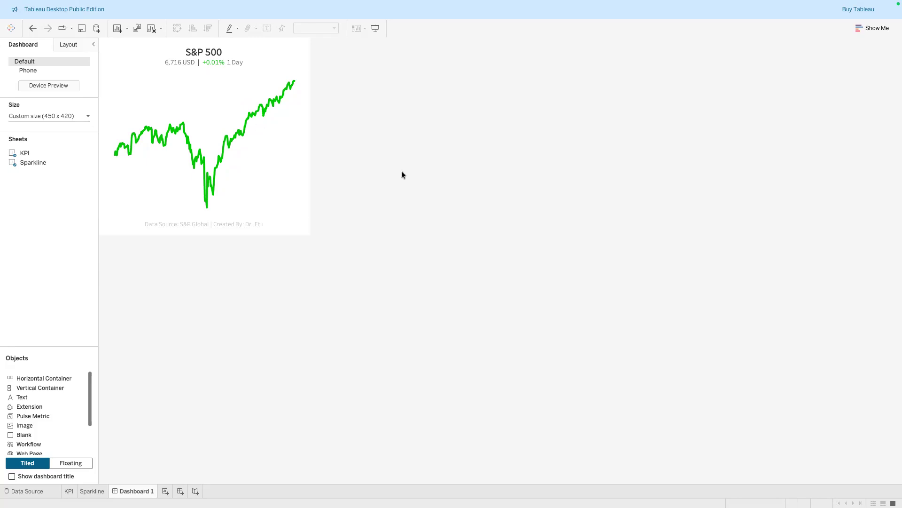
Start saving the workbook to Tableau Public, bringing up the sign-in window
left_click(81, 30)
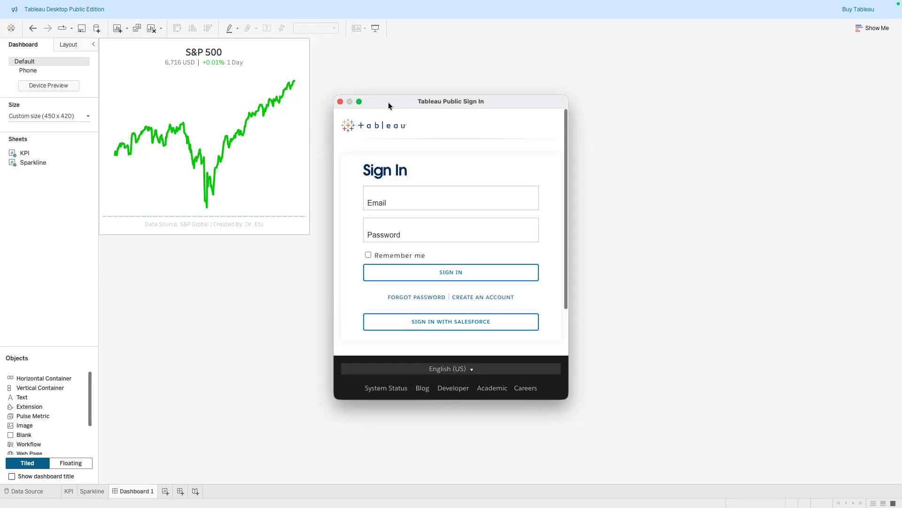
left_click_drag(388, 102, 399, 95)
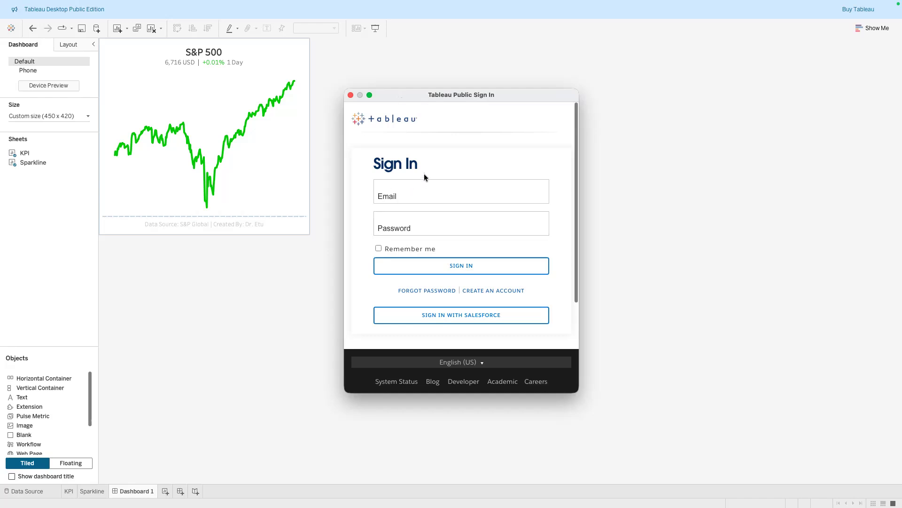